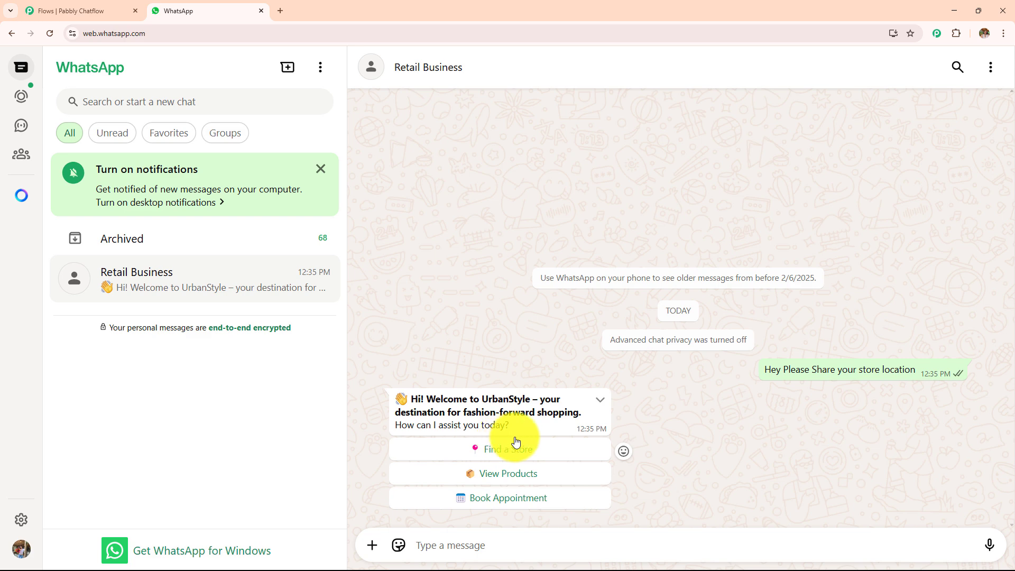
Step: Test the Find a Store and View Products replies in the UrbanStyle welcome message
{"action": "left_click", "coordinate": [499, 455]}
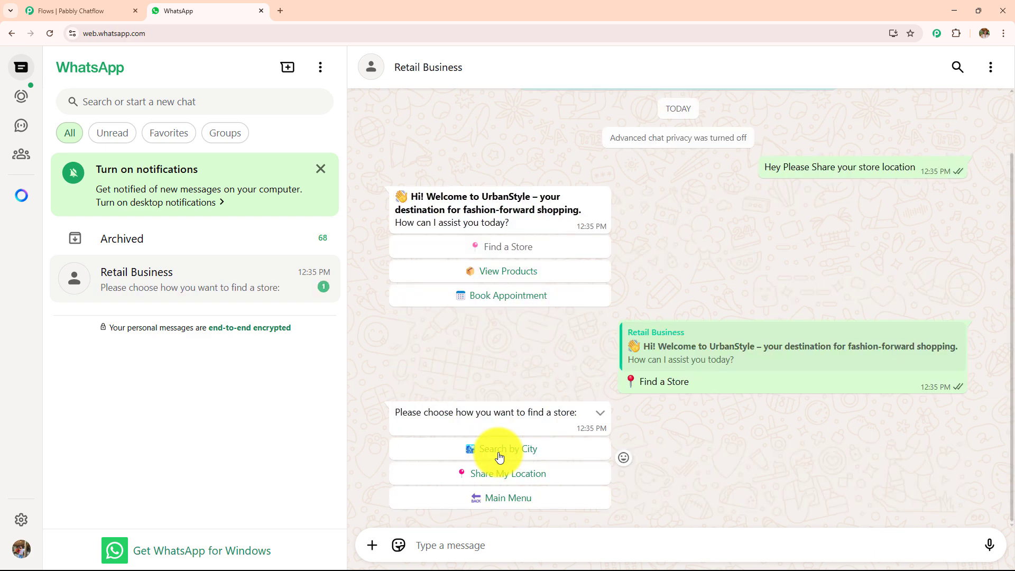
{"action": "left_click", "coordinate": [491, 272]}
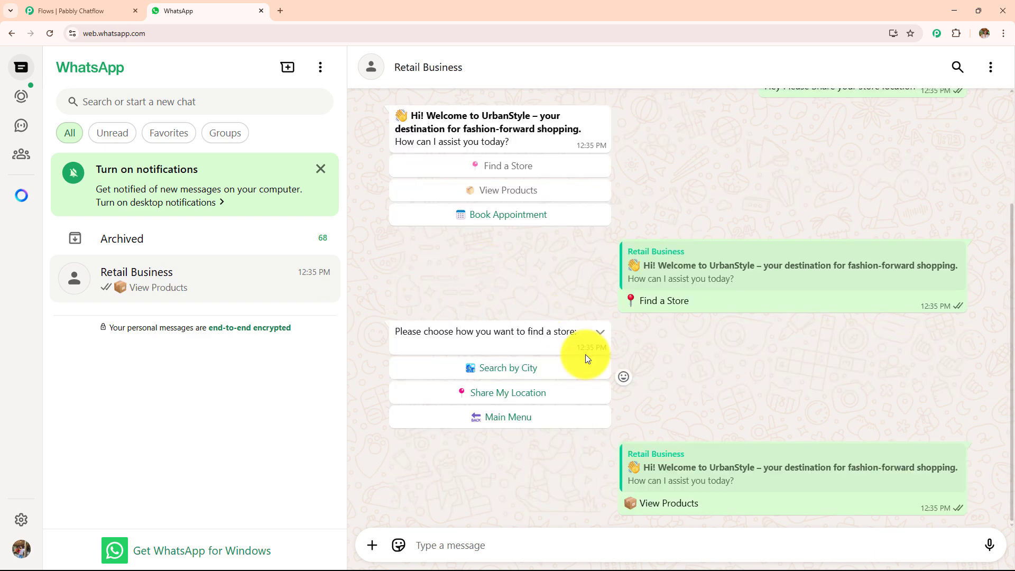
Step: Book an appointment through the chatbot, choosing the Bandra East store and replying with "3:00 Pm Today"
{"action": "scroll", "coordinate": [585, 355], "scroll_direction": "up", "scroll_amount": 3}
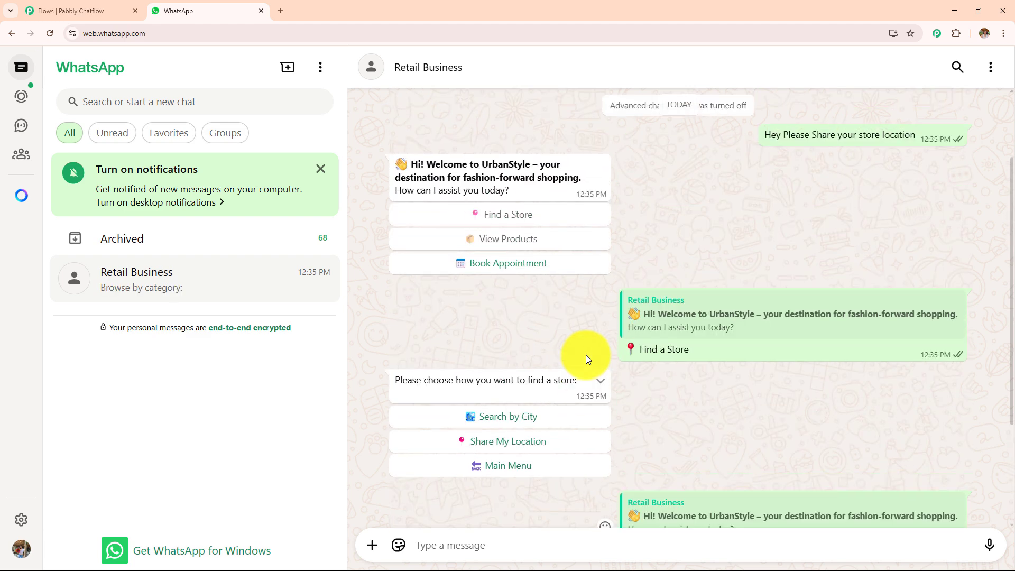
{"action": "left_click", "coordinate": [508, 265]}
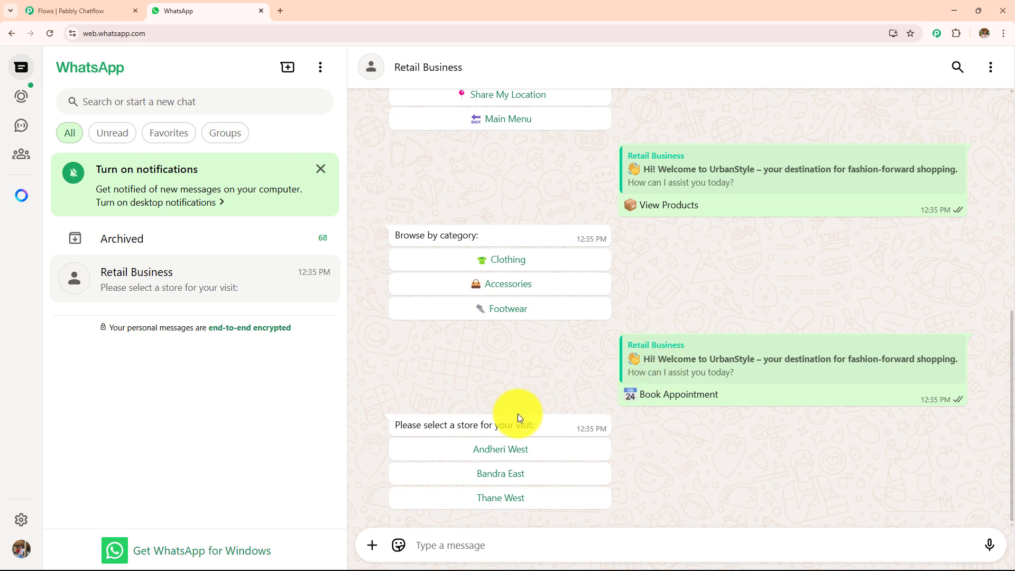
{"action": "left_click", "coordinate": [497, 476]}
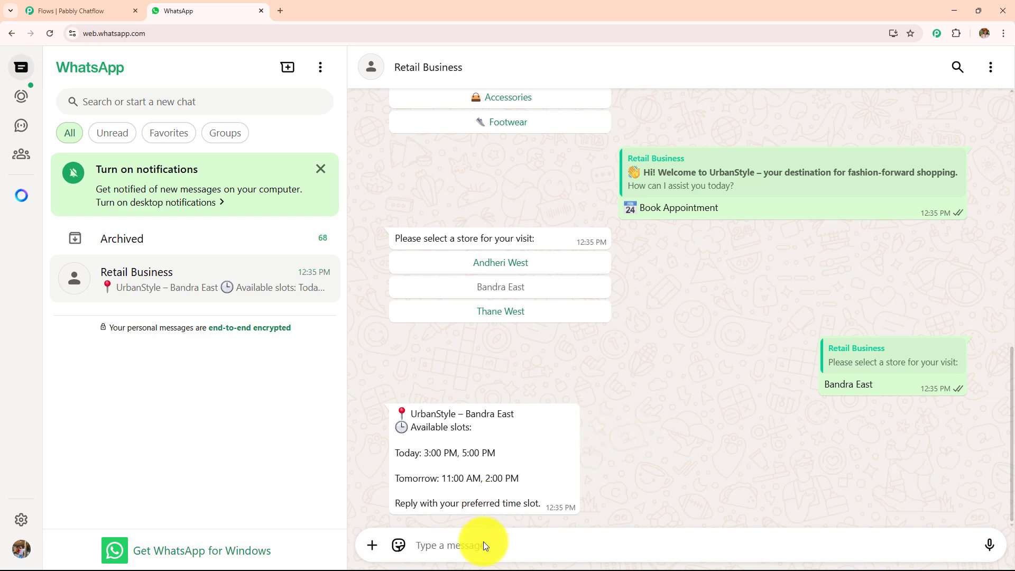
{"action": "type", "text": "3:00 Pm Today"}
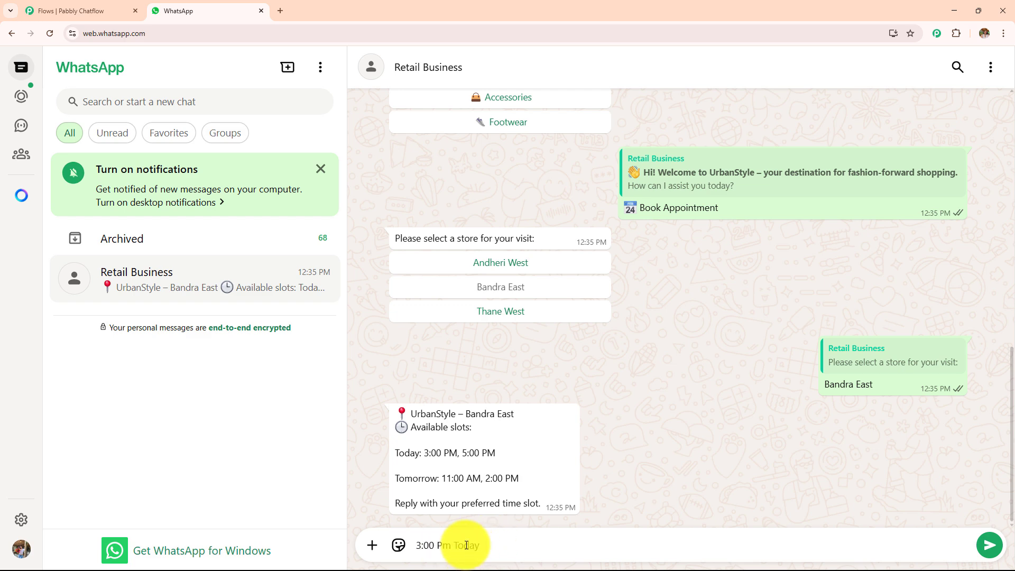
{"action": "key", "text": "Return"}
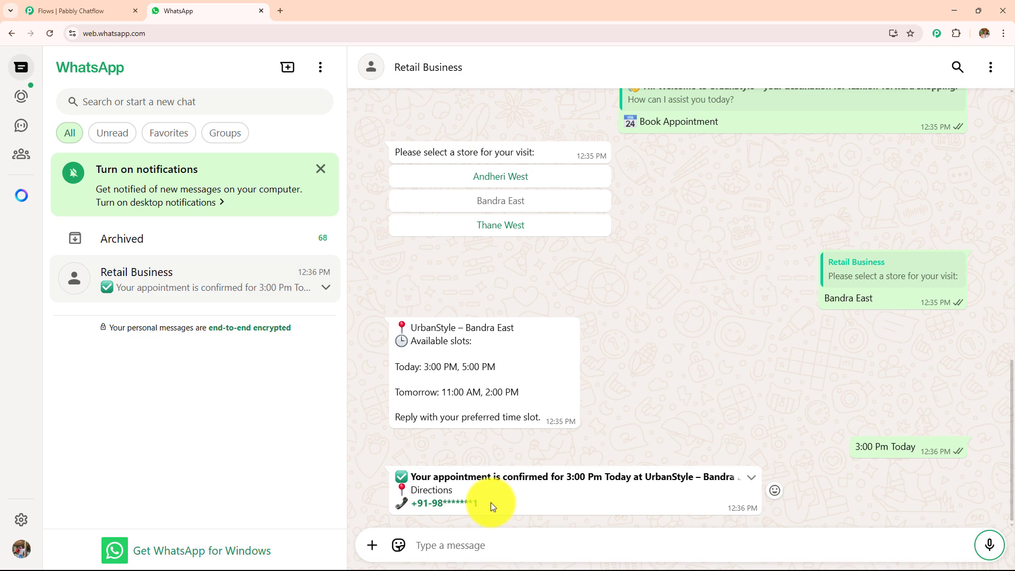
Step: Switch to Pabbly Chatflow and examine the store location flow, from the appointment confirmation back to the welcome message
{"action": "scroll", "coordinate": [538, 446], "scroll_direction": "up", "scroll_amount": 15}
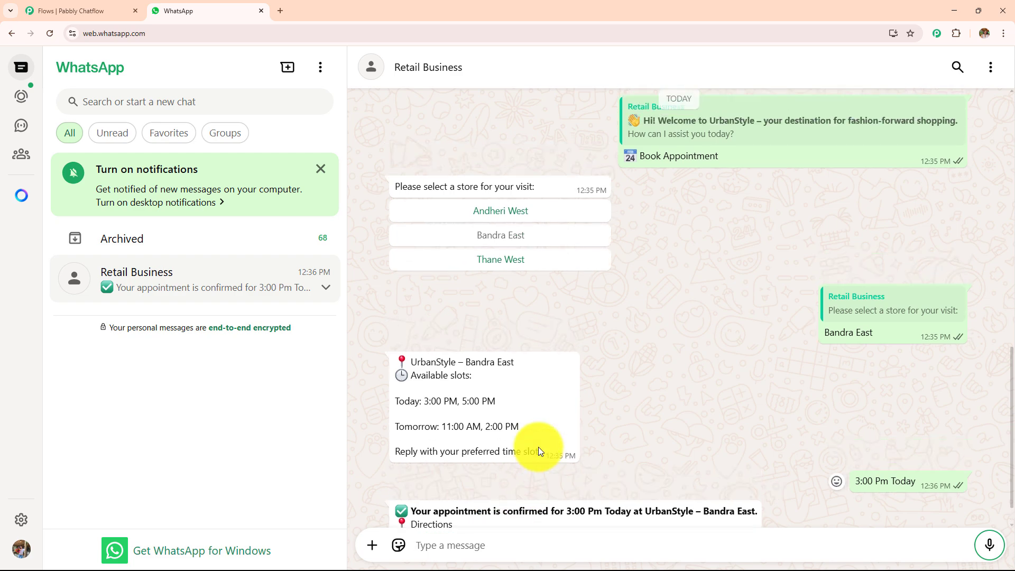
{"action": "left_click", "coordinate": [72, 11]}
{"action": "left_click_drag", "start_coordinate": [629, 238], "coordinate": [836, 277]}
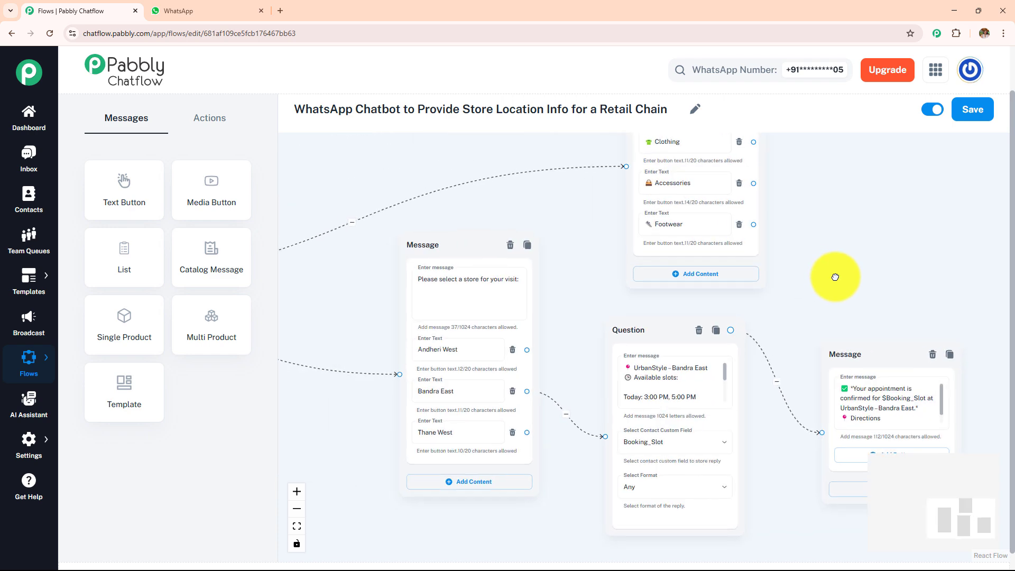
{"action": "left_click_drag", "start_coordinate": [567, 268], "coordinate": [809, 296]}
{"action": "scroll", "coordinate": [456, 311], "scroll_direction": "down", "scroll_amount": 4}
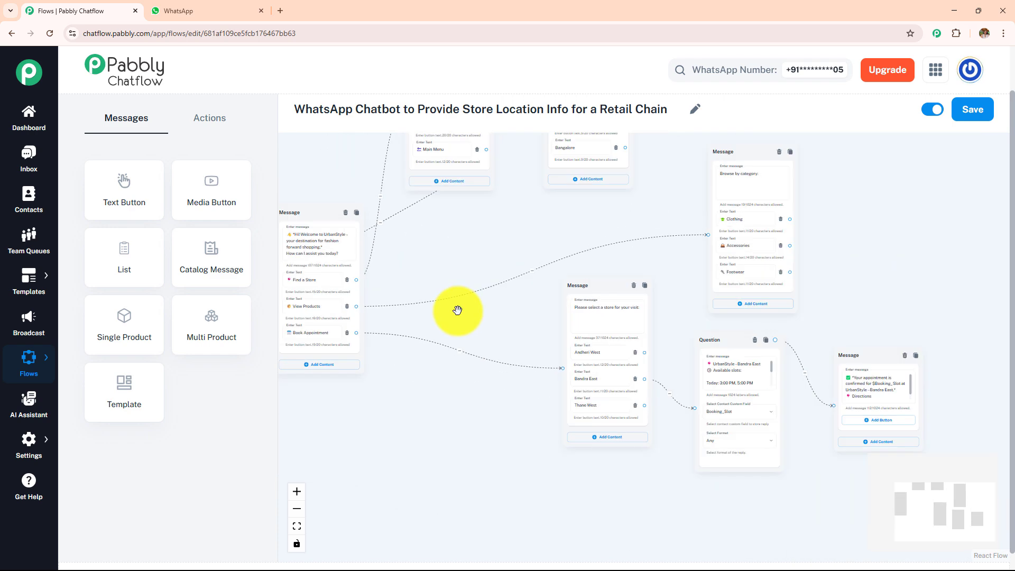
{"action": "left_click_drag", "start_coordinate": [483, 263], "coordinate": [757, 314]}
{"action": "scroll", "coordinate": [726, 314], "scroll_direction": "up", "scroll_amount": 4}
{"action": "left_click_drag", "start_coordinate": [712, 289], "coordinate": [794, 351]}
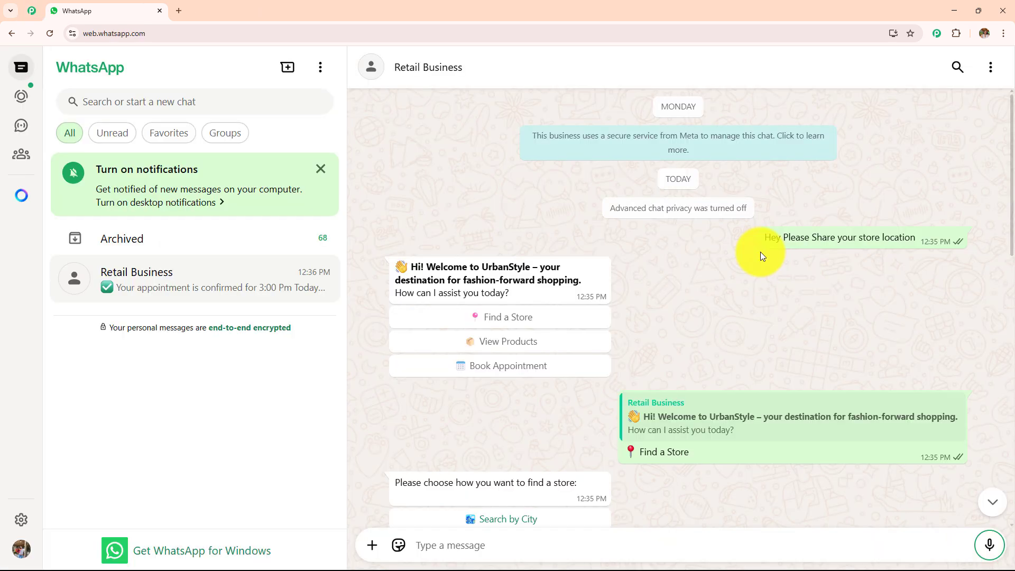
Step: Return to WhatsApp and review the chatbot conversation from the first message through the appointment confirmation
{"action": "scroll", "coordinate": [760, 251], "scroll_direction": "down", "scroll_amount": 5}
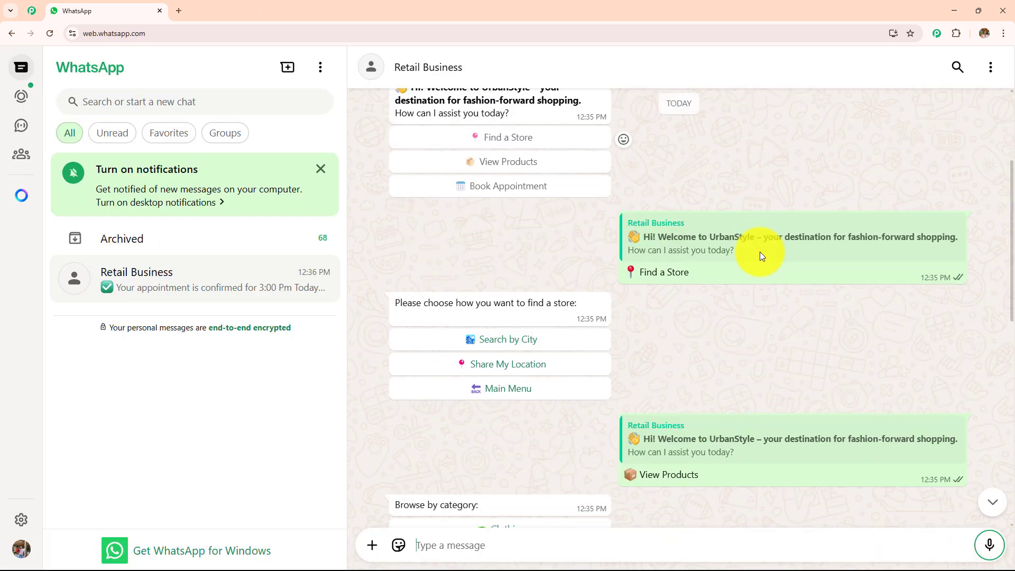
{"action": "scroll", "coordinate": [760, 256], "scroll_direction": "down", "scroll_amount": 4}
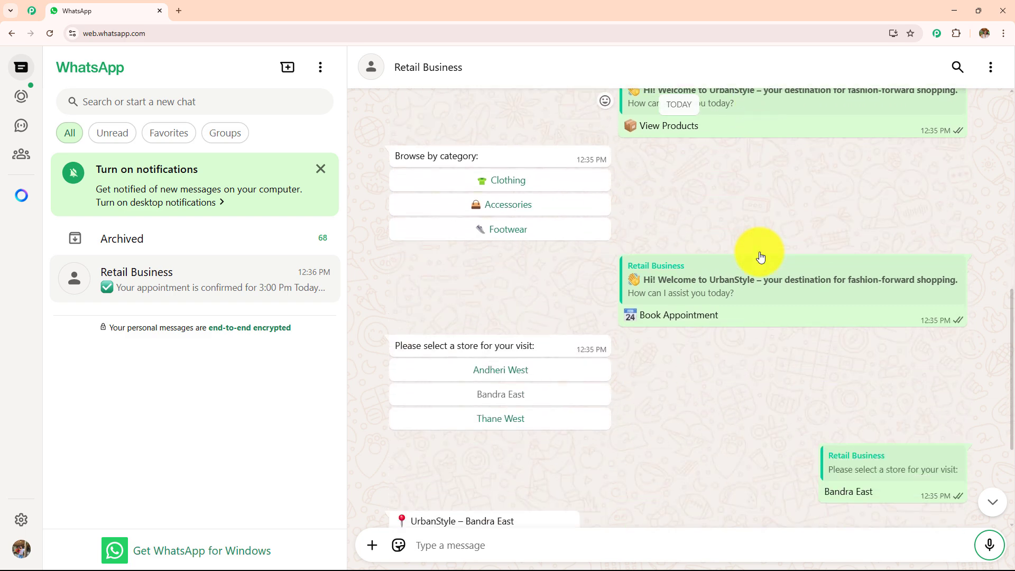
{"action": "scroll", "coordinate": [759, 255], "scroll_direction": "down", "scroll_amount": 4}
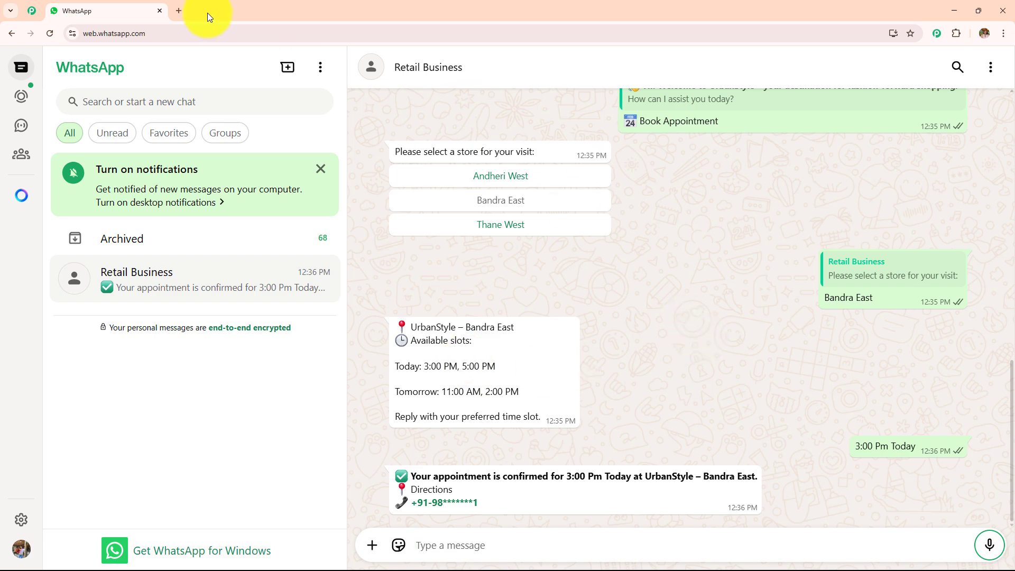
{"action": "left_click", "coordinate": [179, 10]}
{"action": "left_click", "coordinate": [183, 33]}
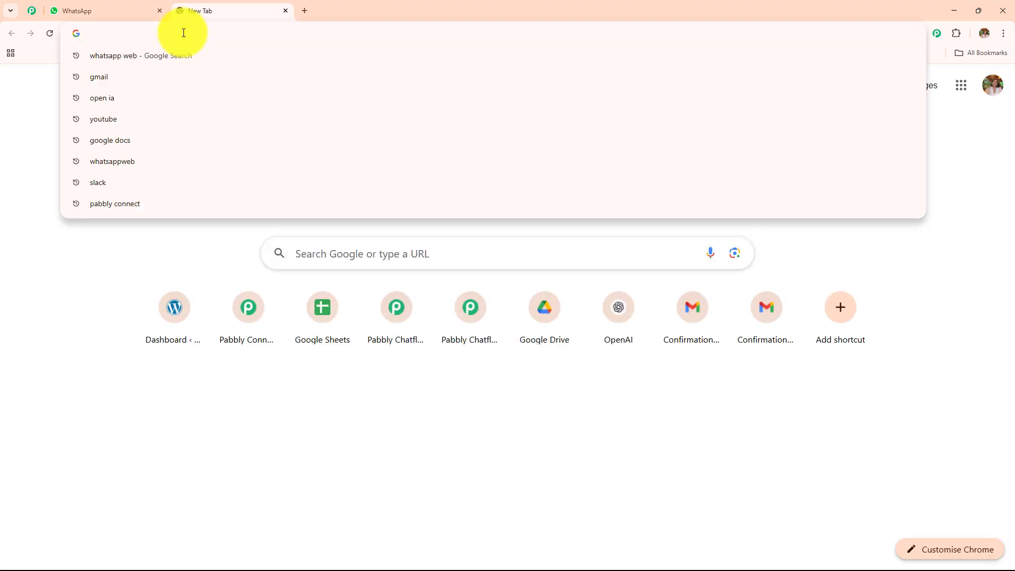
{"action": "type", "text": "www.pabbly.com/chatflow"}
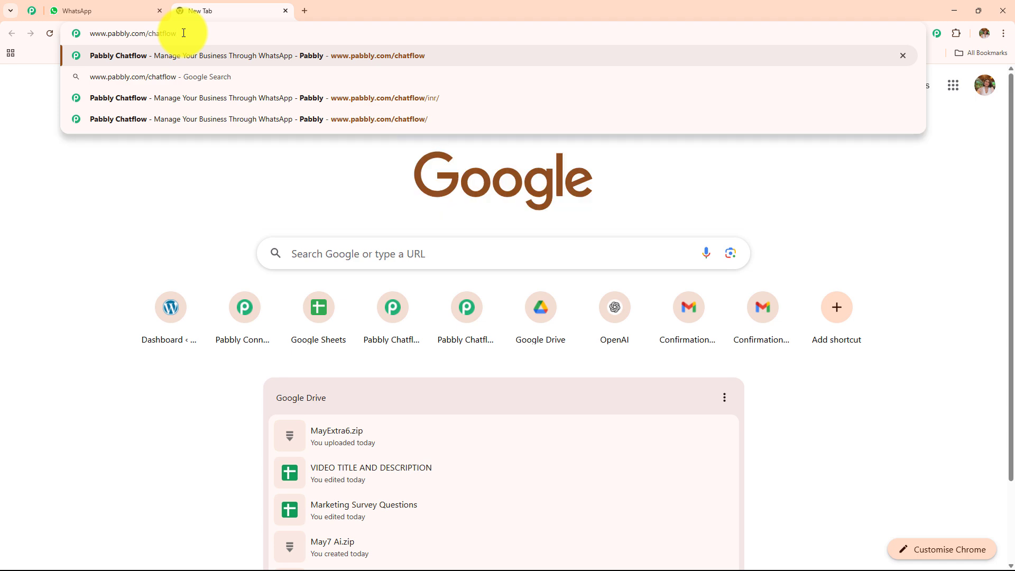
{"action": "key", "text": "Return"}
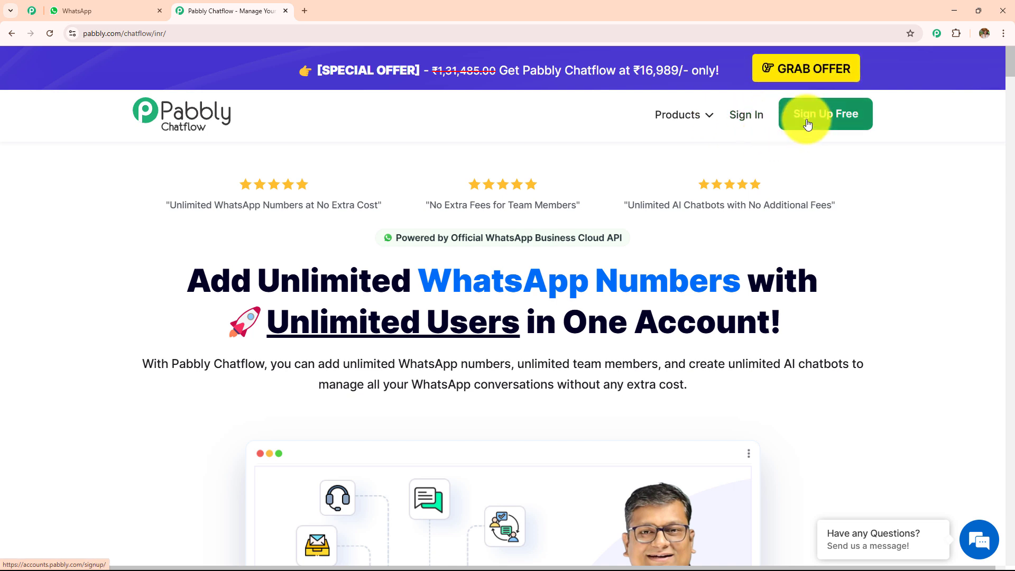
{"action": "left_click", "coordinate": [756, 125]}
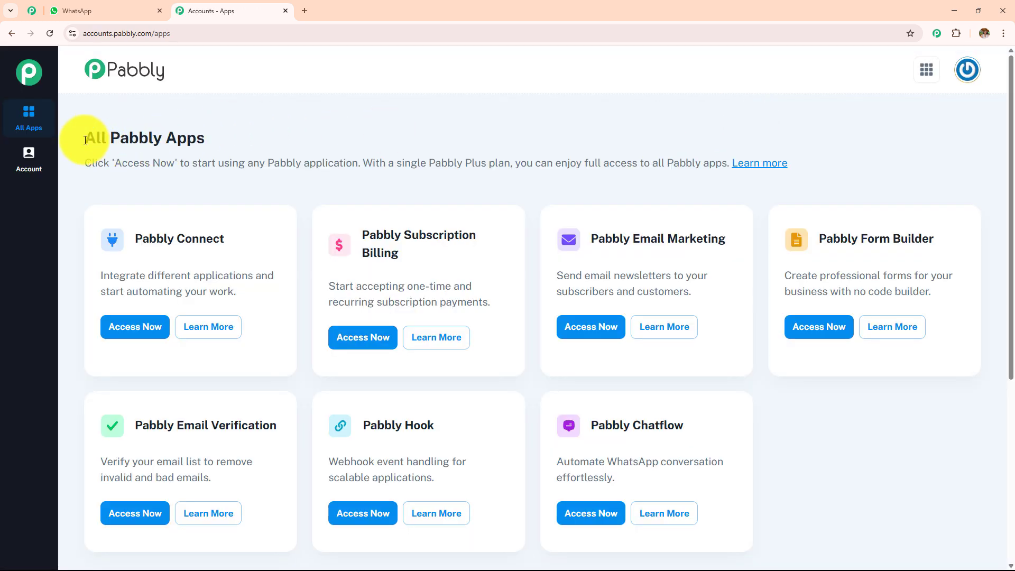
Step: Access the Pabbly Chatflow application from the All Pabbly Apps page
{"action": "left_click_drag", "start_coordinate": [85, 140], "coordinate": [326, 140]}
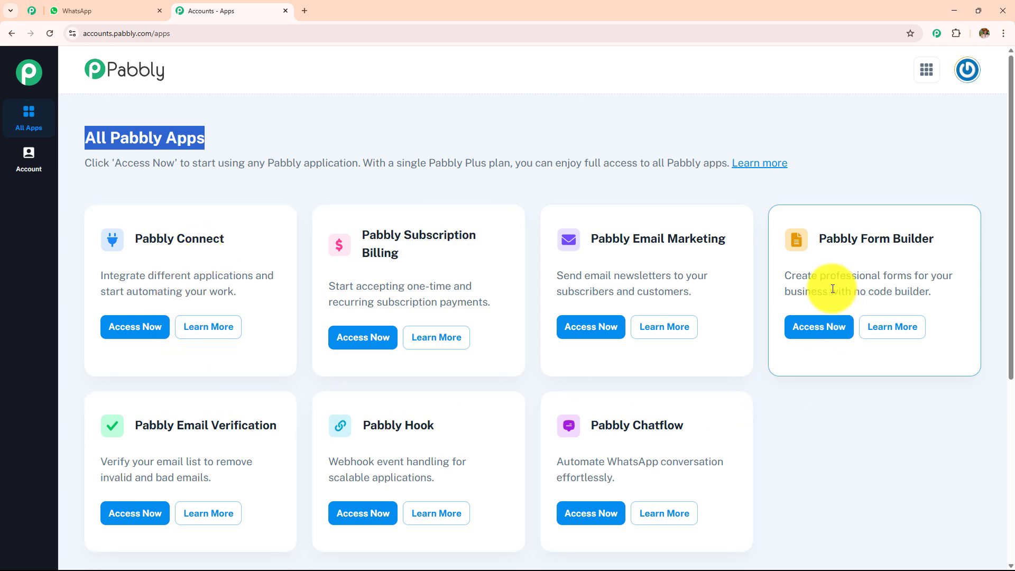
{"action": "scroll", "coordinate": [515, 292], "scroll_direction": "down", "scroll_amount": 3}
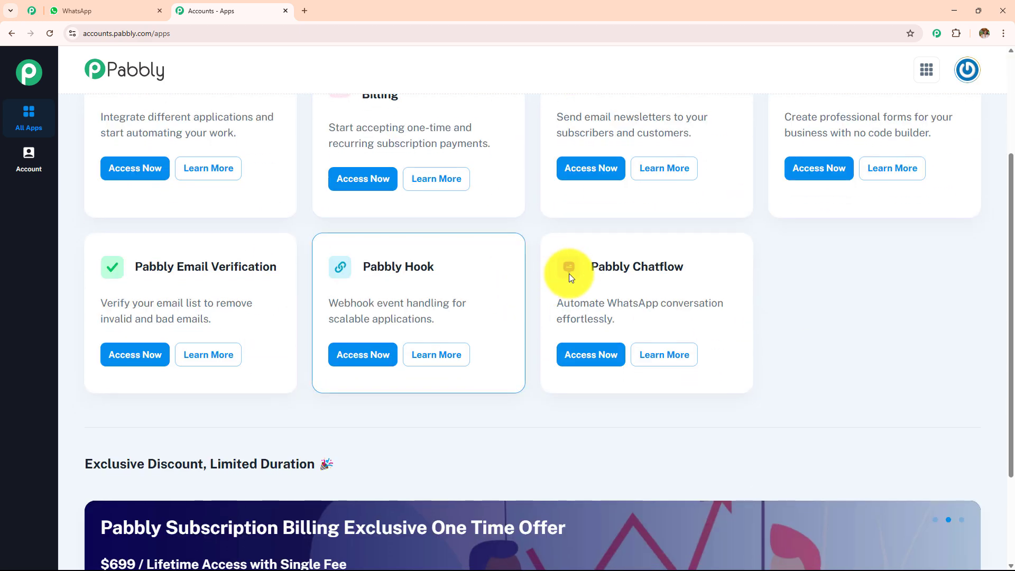
{"action": "left_click_drag", "start_coordinate": [591, 268], "coordinate": [709, 267]}
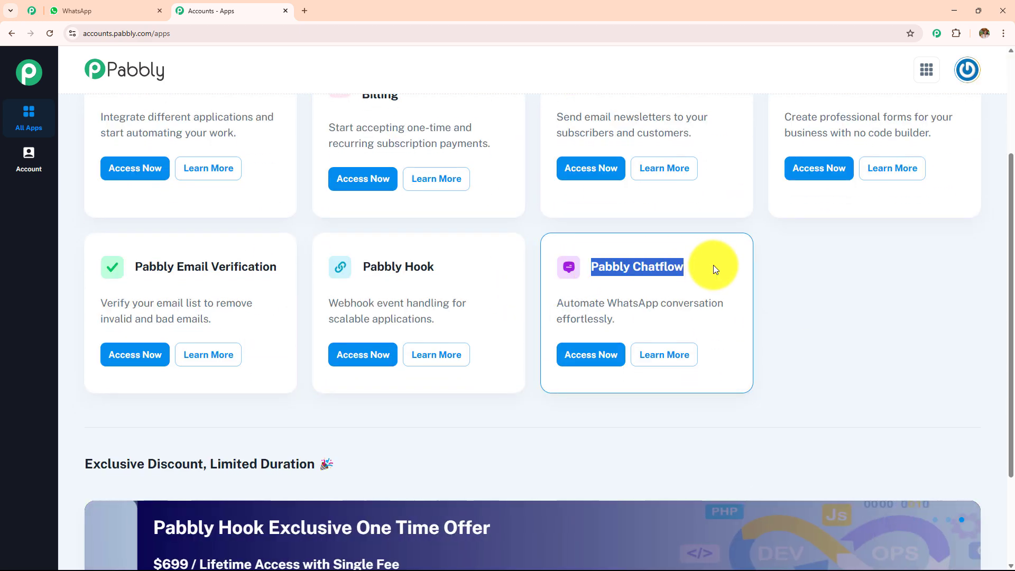
{"action": "left_click", "coordinate": [585, 368]}
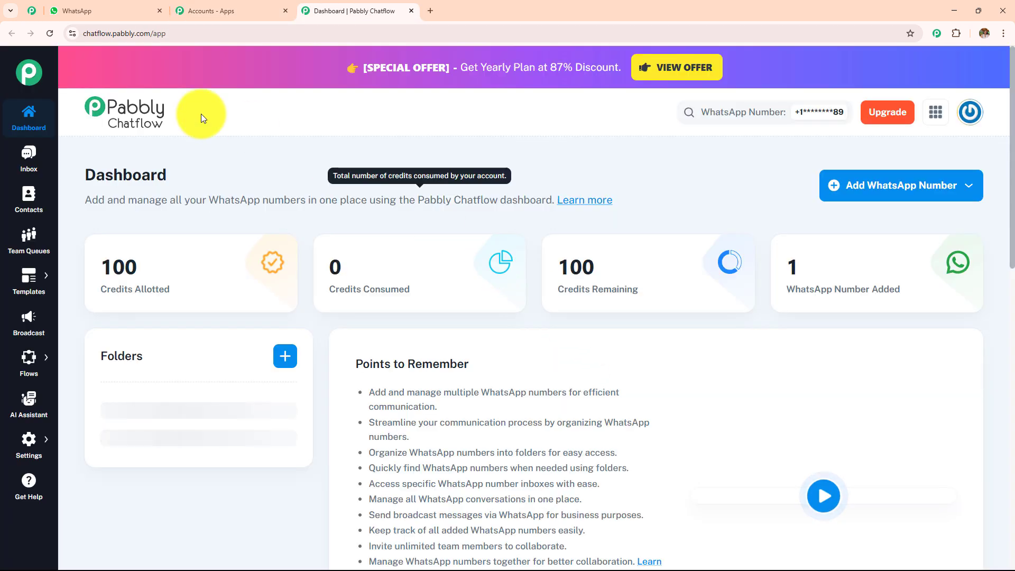
Step: Examine the Chatflow dashboard, including the connection options for adding a WhatsApp number and the Points to Remember
{"action": "left_click_drag", "start_coordinate": [87, 172], "coordinate": [230, 163]}
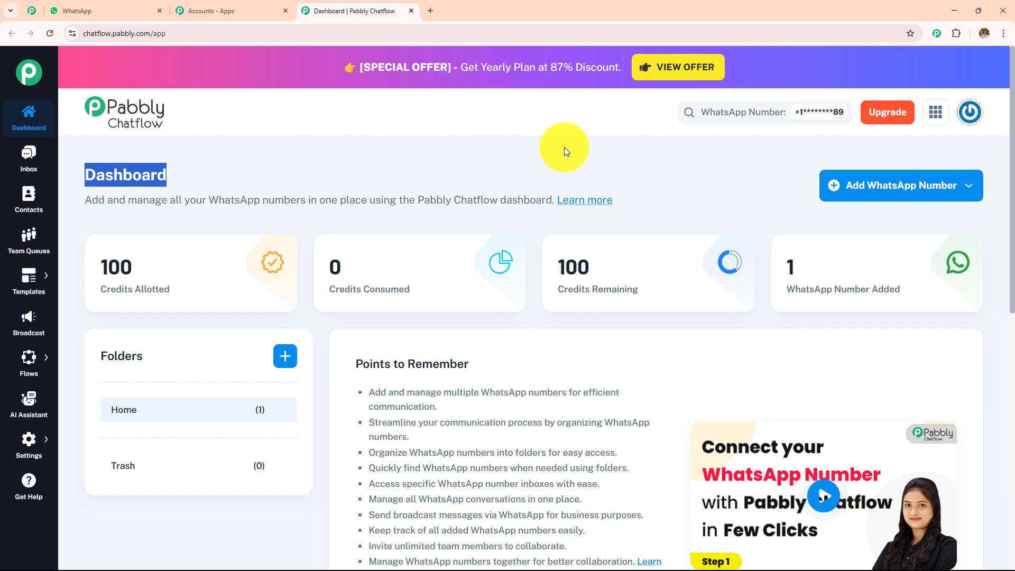
{"action": "left_click", "coordinate": [865, 196]}
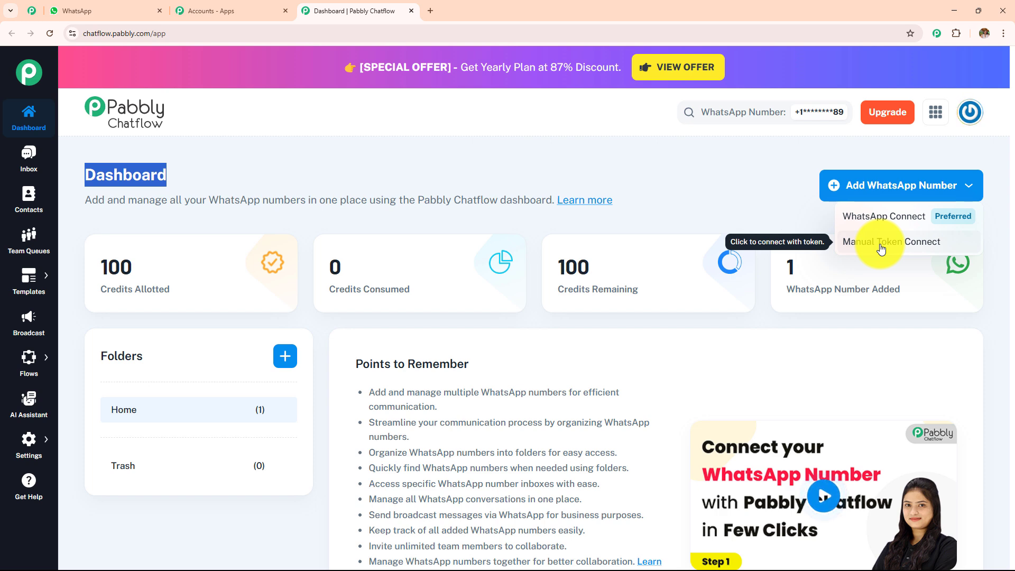
{"action": "left_click", "coordinate": [740, 184]}
{"action": "scroll", "coordinate": [741, 185], "scroll_direction": "down", "scroll_amount": 5}
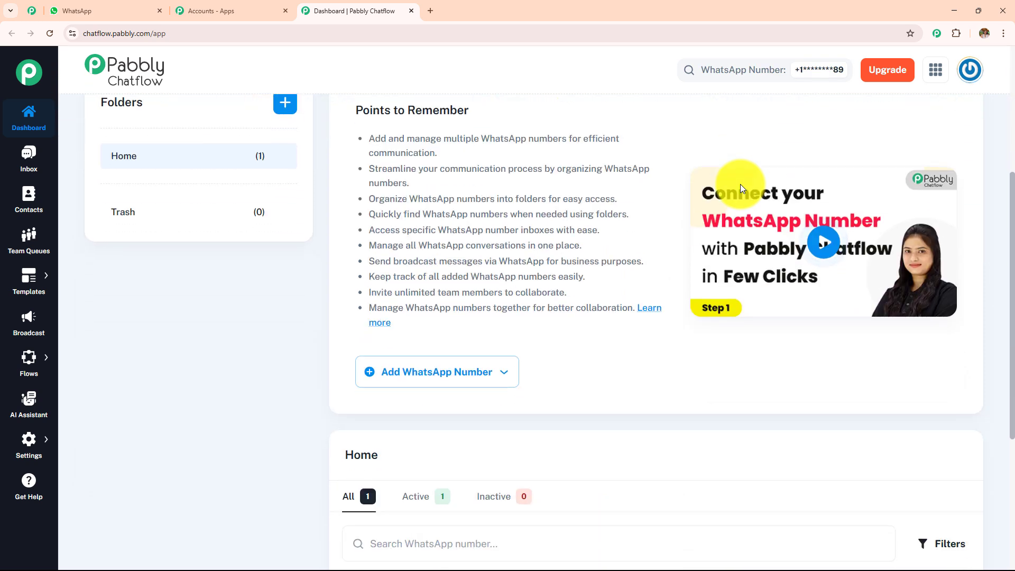
{"action": "scroll", "coordinate": [740, 184], "scroll_direction": "down", "scroll_amount": 1}
{"action": "scroll", "coordinate": [740, 184], "scroll_direction": "up", "scroll_amount": 1}
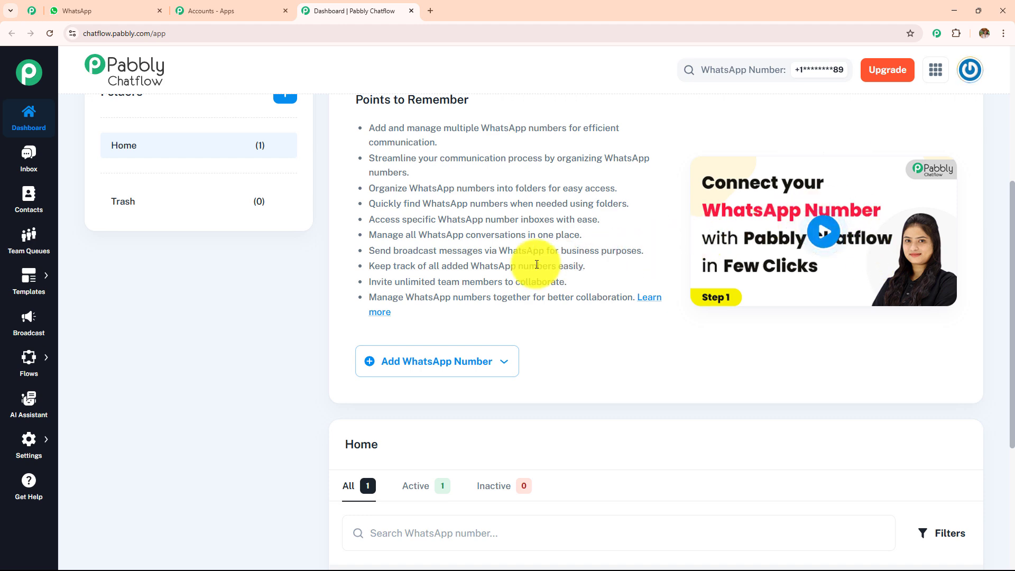
{"action": "scroll", "coordinate": [536, 264], "scroll_direction": "up", "scroll_amount": 4}
{"action": "scroll", "coordinate": [537, 264], "scroll_direction": "up", "scroll_amount": 1}
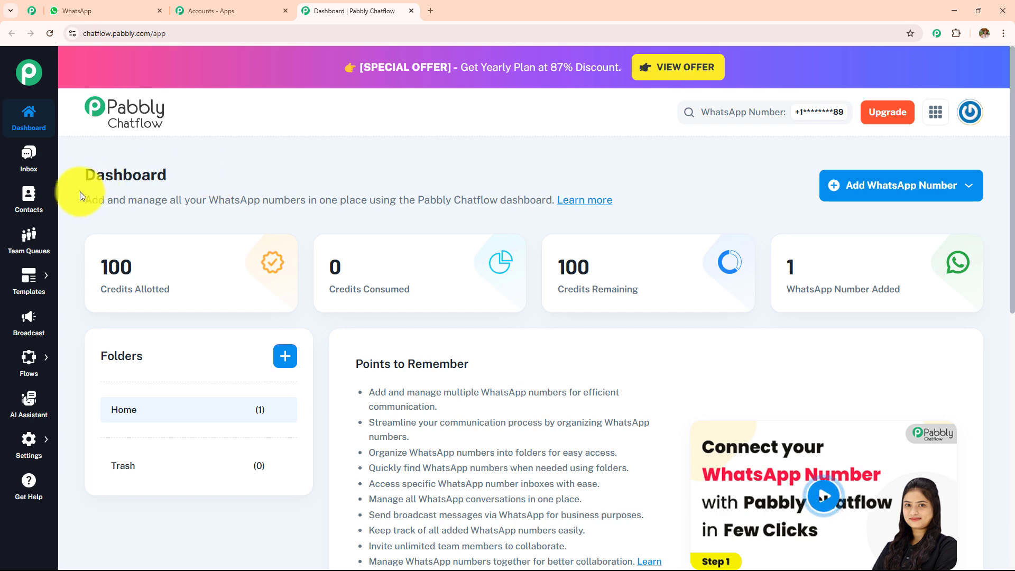
{"action": "left_click_drag", "start_coordinate": [73, 178], "coordinate": [271, 176]}
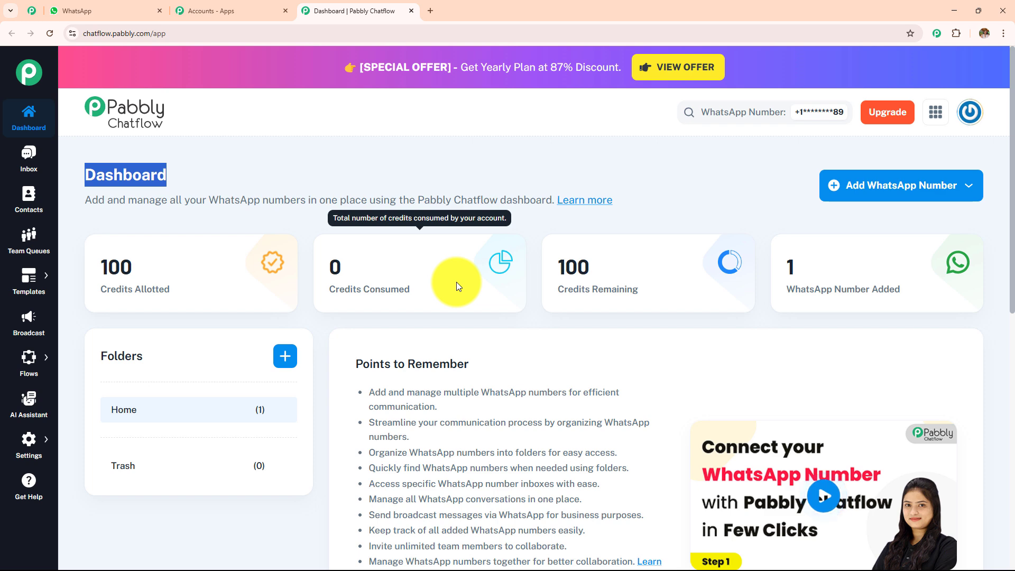
Step: Examine the Inbox, Contacts, Team Queues and Broadcast sections, and the options offered under Templates and Flows
{"action": "left_click", "coordinate": [23, 157]}
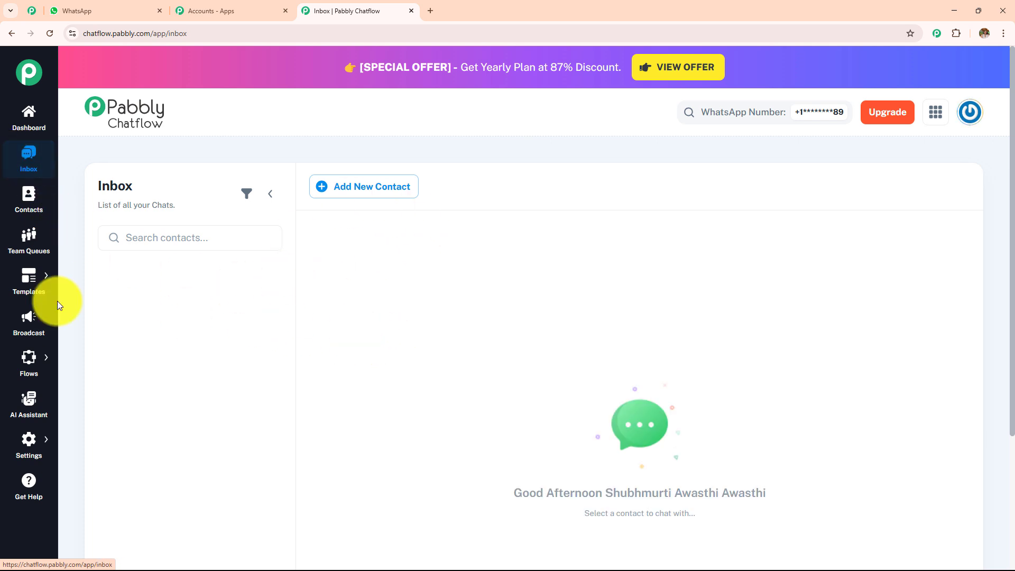
{"action": "left_click", "coordinate": [27, 202]}
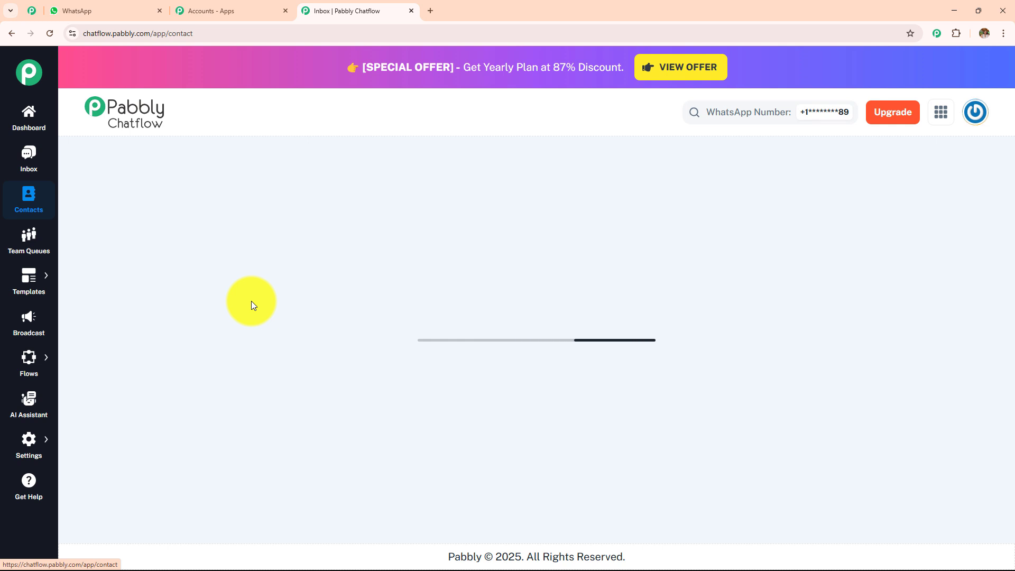
{"action": "scroll", "coordinate": [429, 300], "scroll_direction": "down", "scroll_amount": 1}
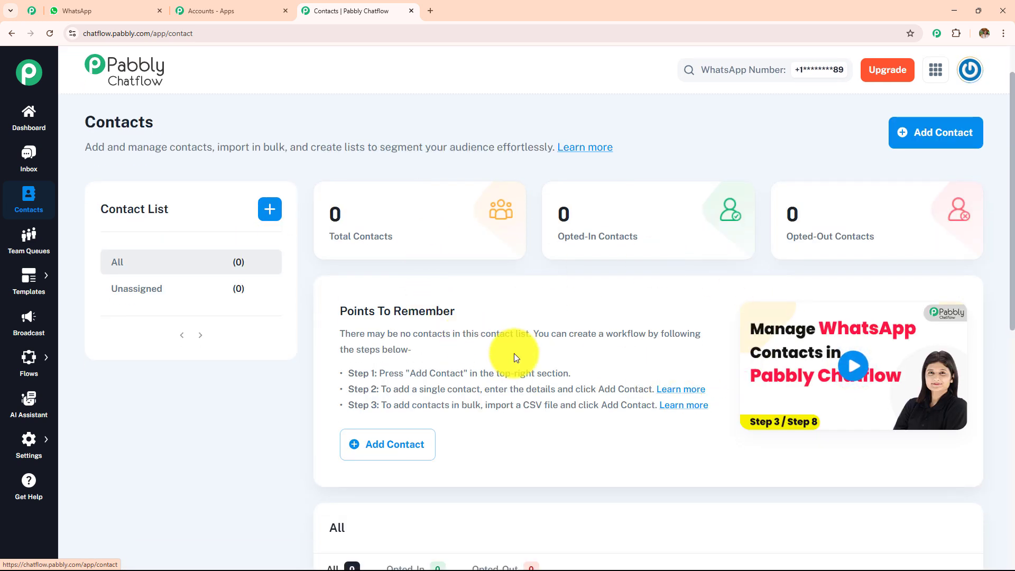
{"action": "left_click", "coordinate": [36, 259]}
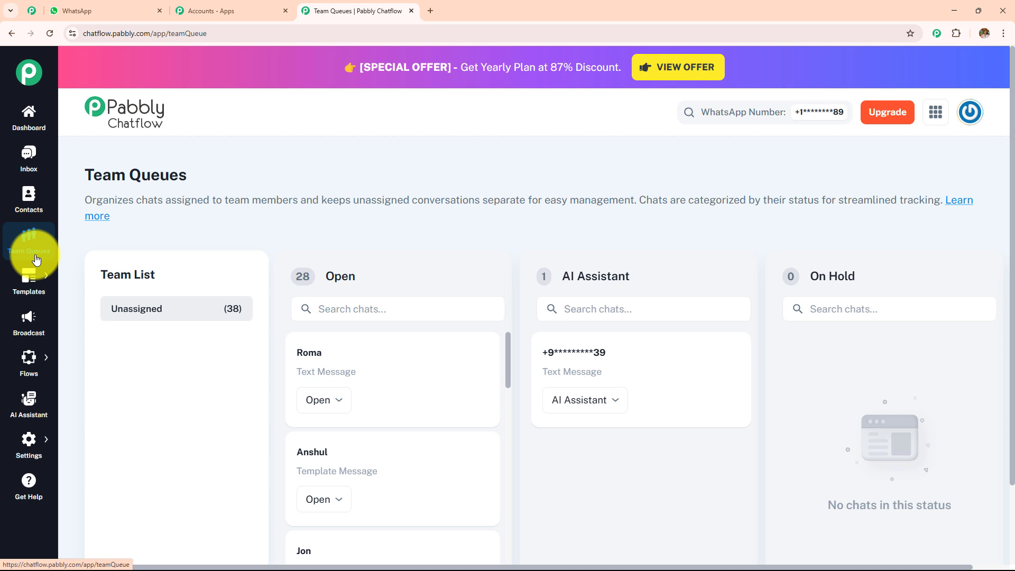
{"action": "mouse_move", "coordinate": [34, 276]}
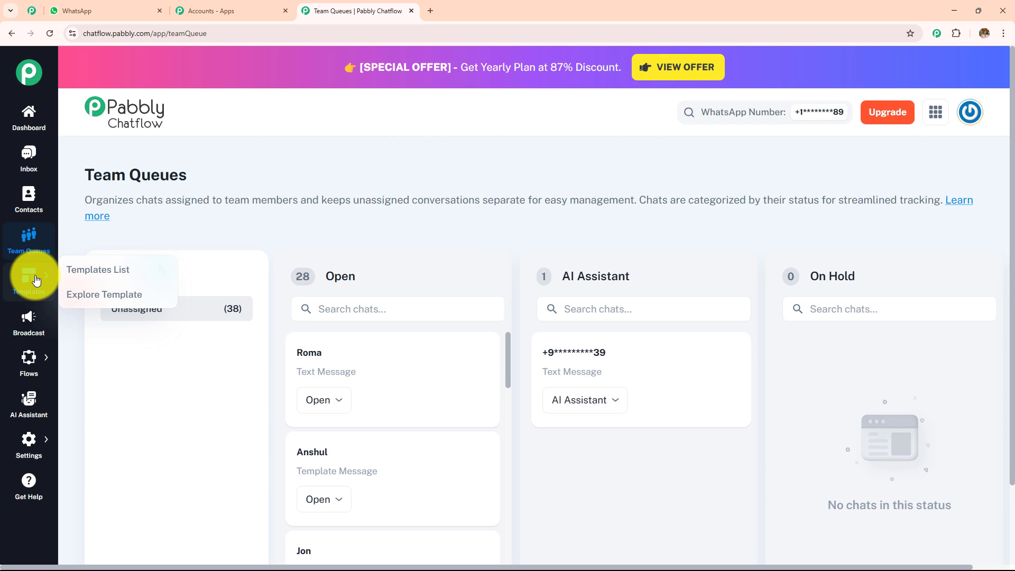
{"action": "left_click", "coordinate": [39, 317]}
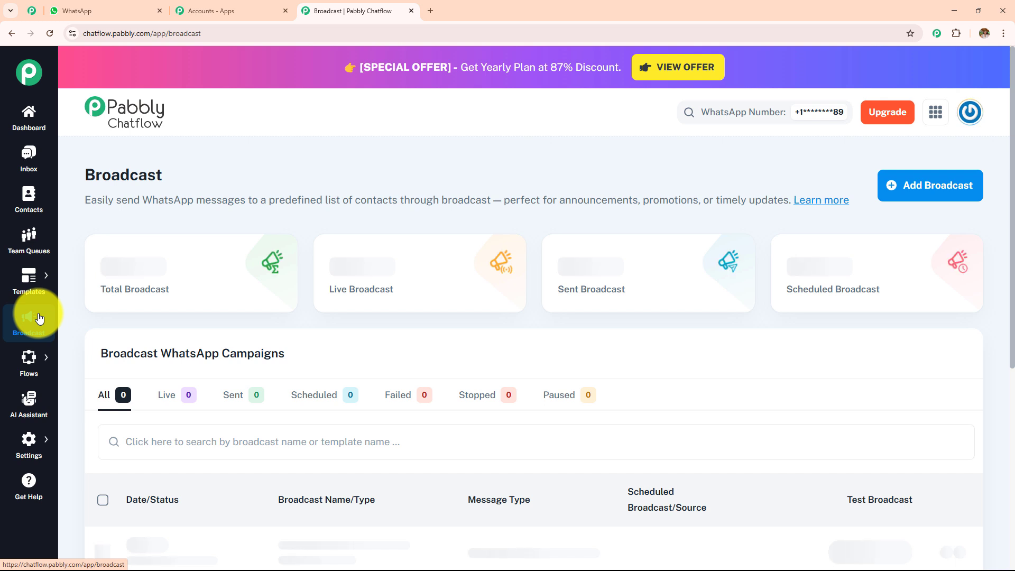
{"action": "mouse_move", "coordinate": [39, 356]}
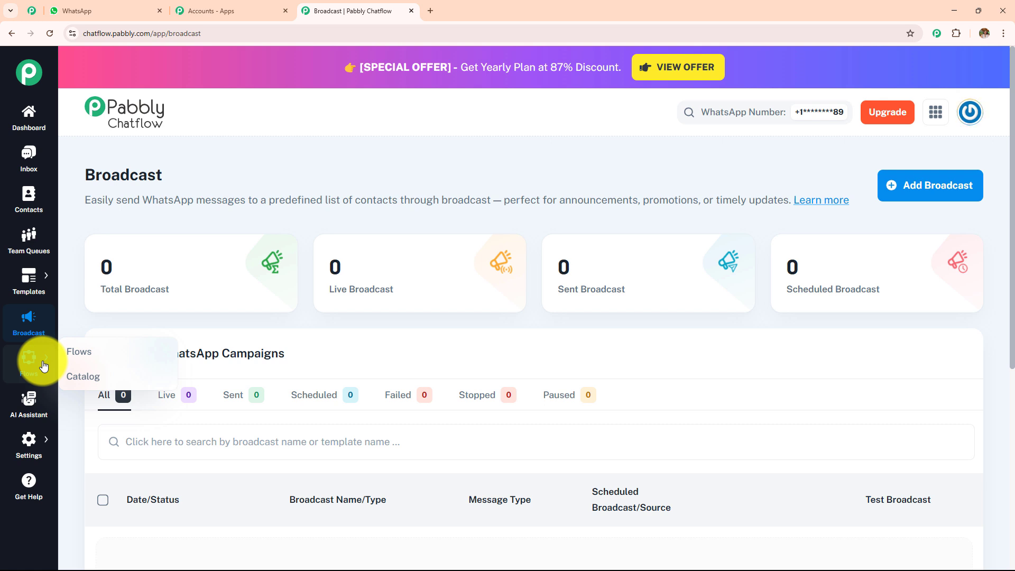
Step: Examine the AI Assistant section, the Settings options and the Help & Tutorials page, and return to the Dashboard
{"action": "left_click", "coordinate": [40, 398]}
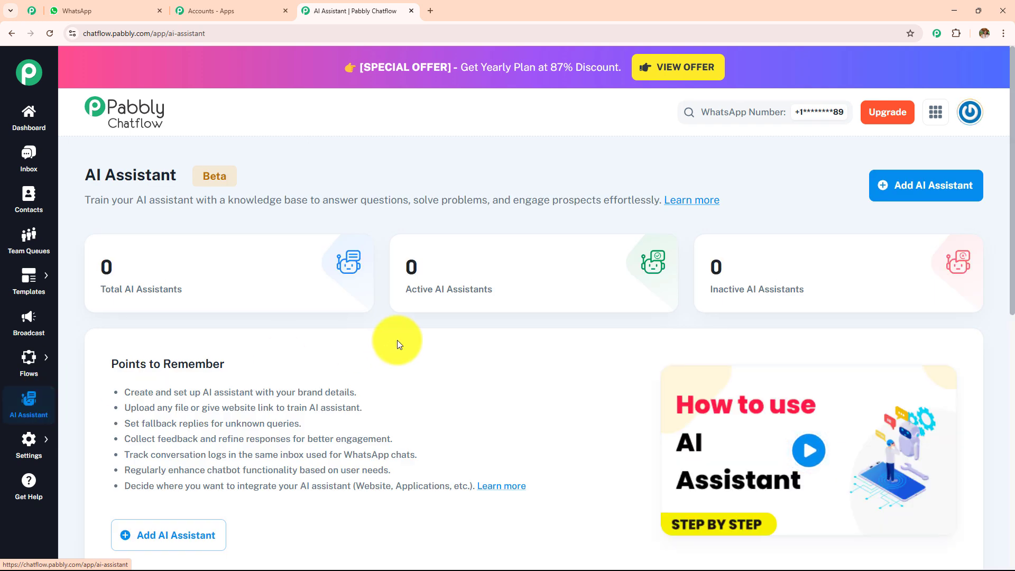
{"action": "scroll", "coordinate": [558, 344], "scroll_direction": "down", "scroll_amount": 4}
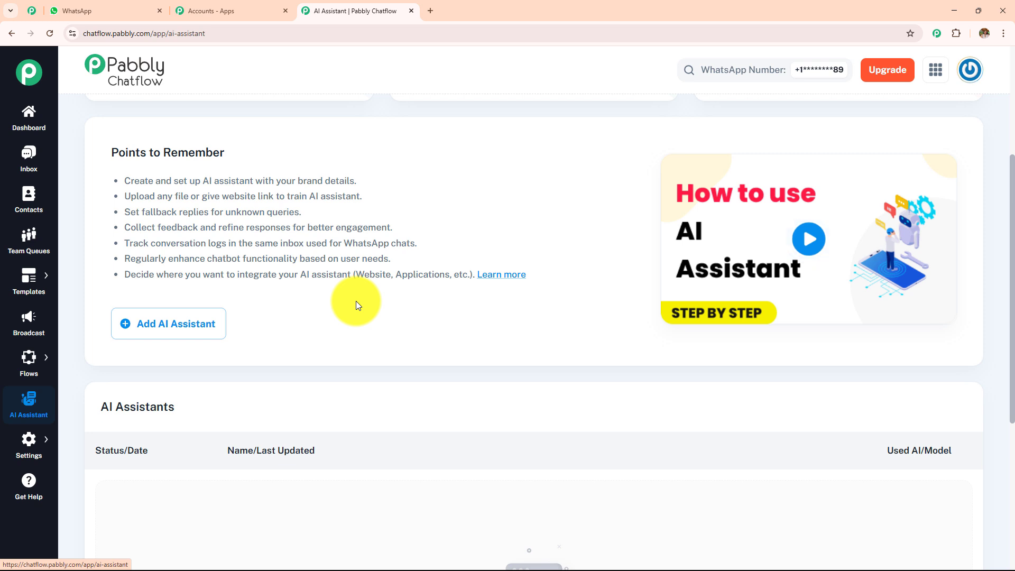
{"action": "mouse_move", "coordinate": [20, 456]}
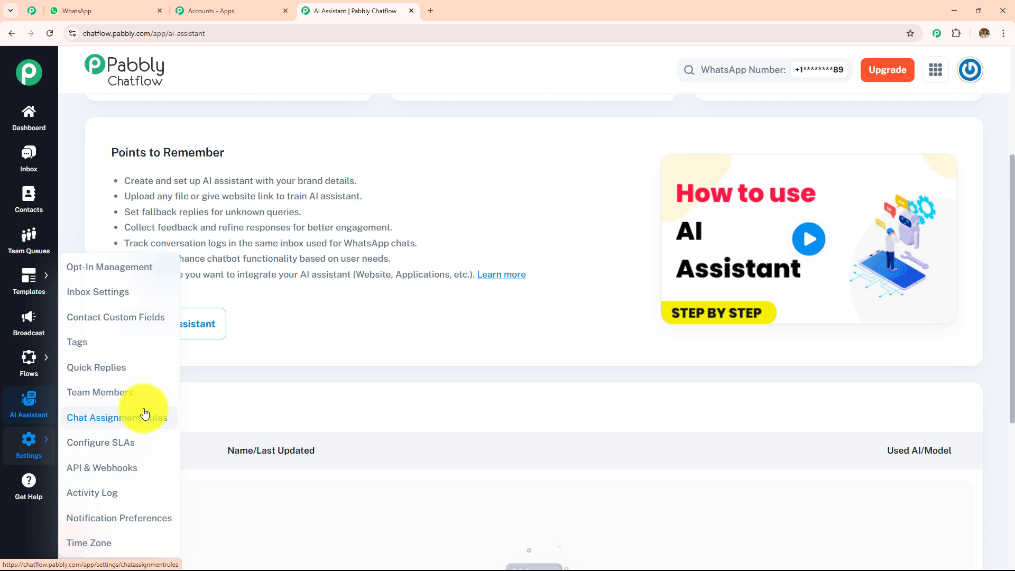
{"action": "left_click", "coordinate": [29, 486]}
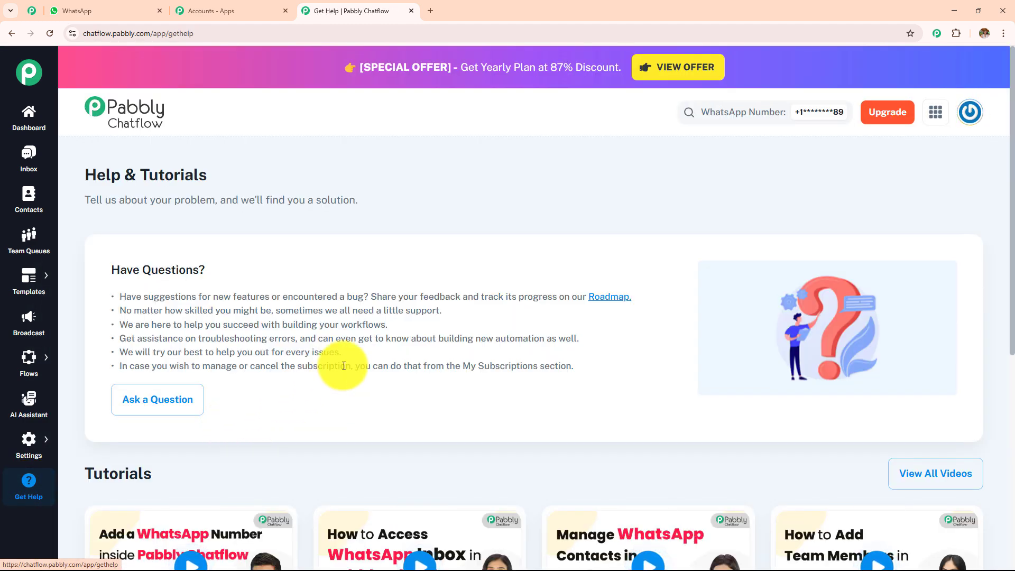
{"action": "scroll", "coordinate": [344, 366], "scroll_direction": "down", "scroll_amount": 7}
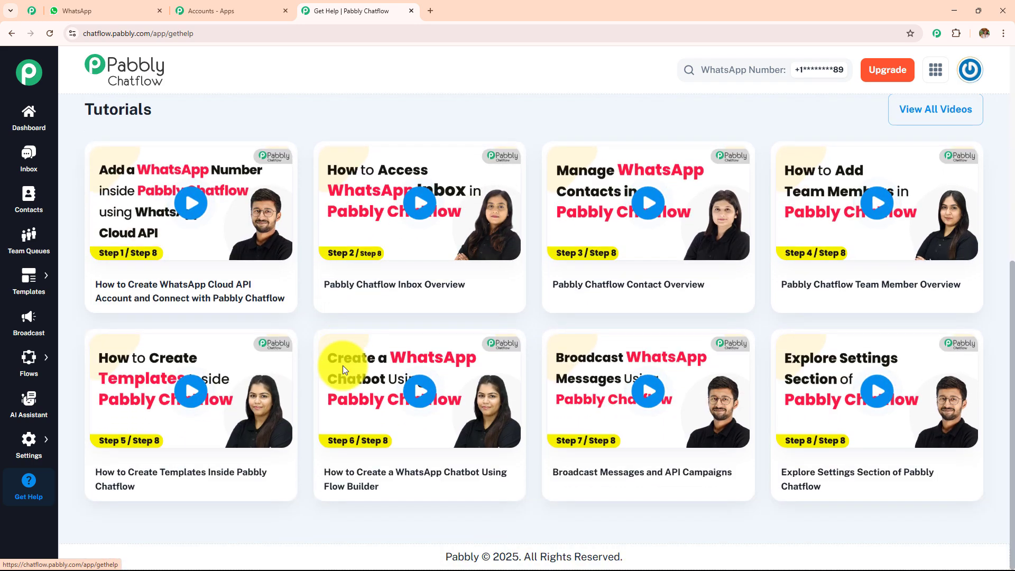
{"action": "scroll", "coordinate": [343, 366], "scroll_direction": "up", "scroll_amount": 7}
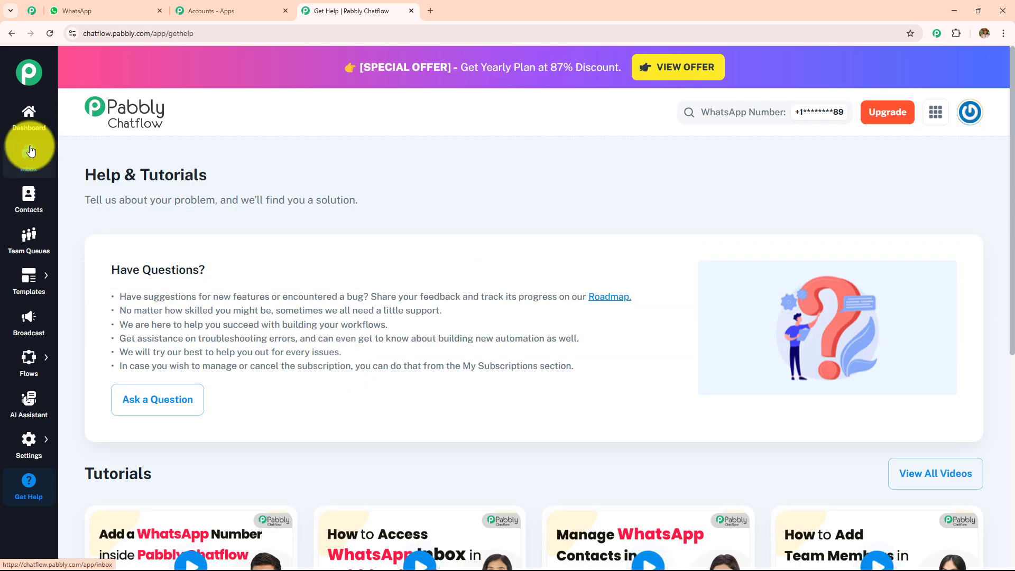
{"action": "left_click", "coordinate": [26, 122]}
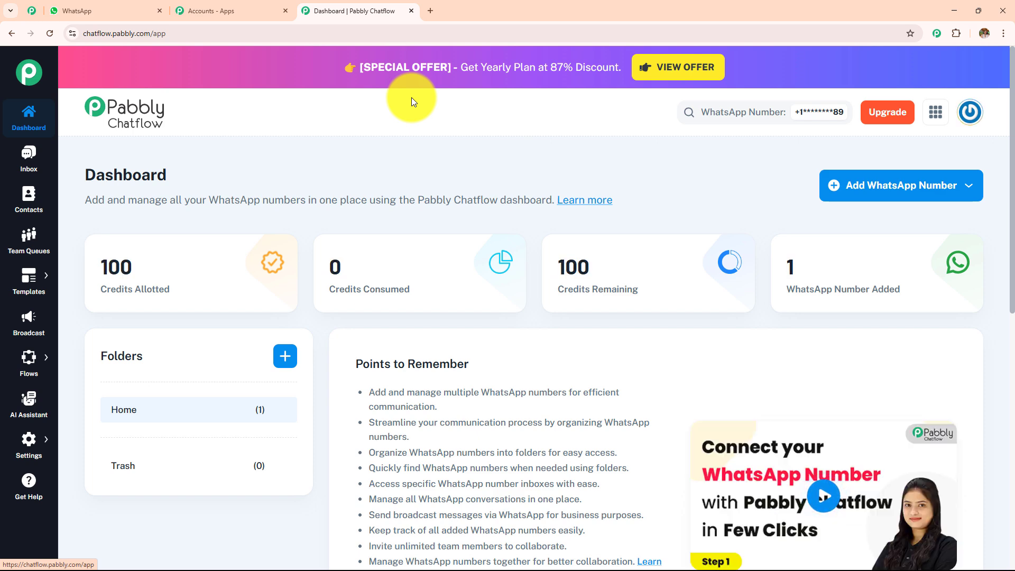
Step: Open the Flow Builder and review its flow counts and the list of existing flows
{"action": "mouse_move", "coordinate": [11, 375]}
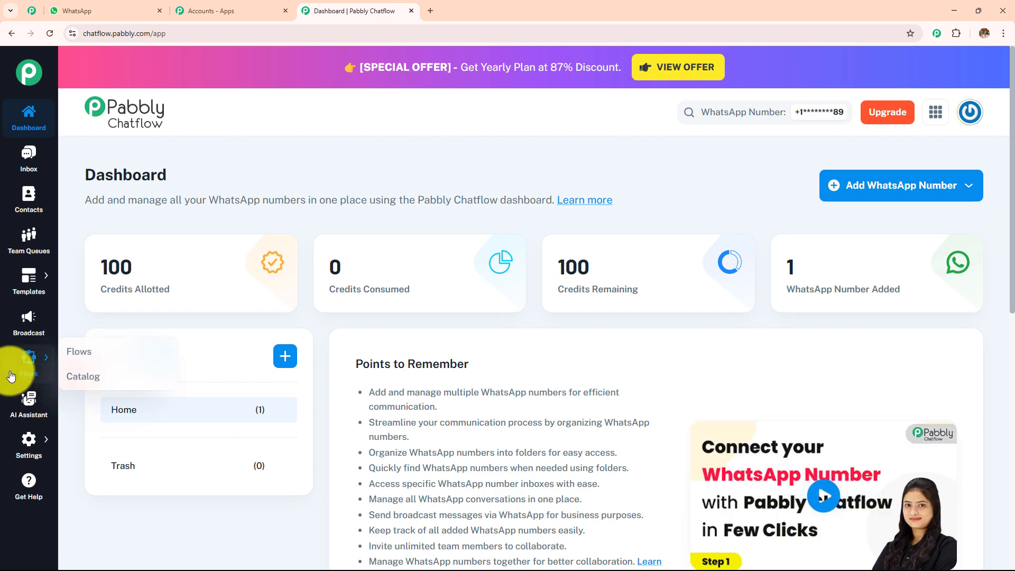
{"action": "left_click", "coordinate": [95, 357]}
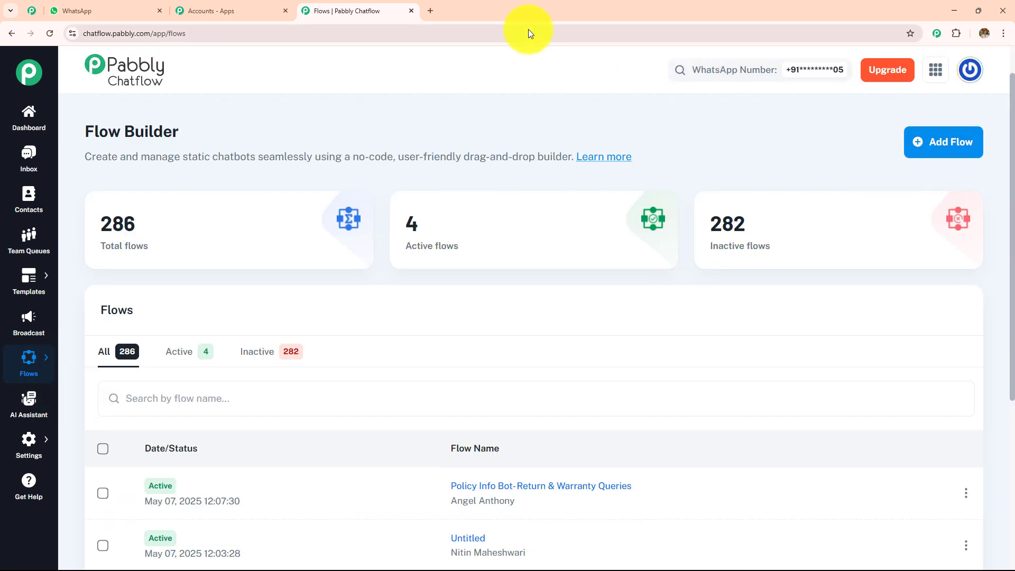
{"action": "left_click_drag", "start_coordinate": [76, 136], "coordinate": [286, 126]}
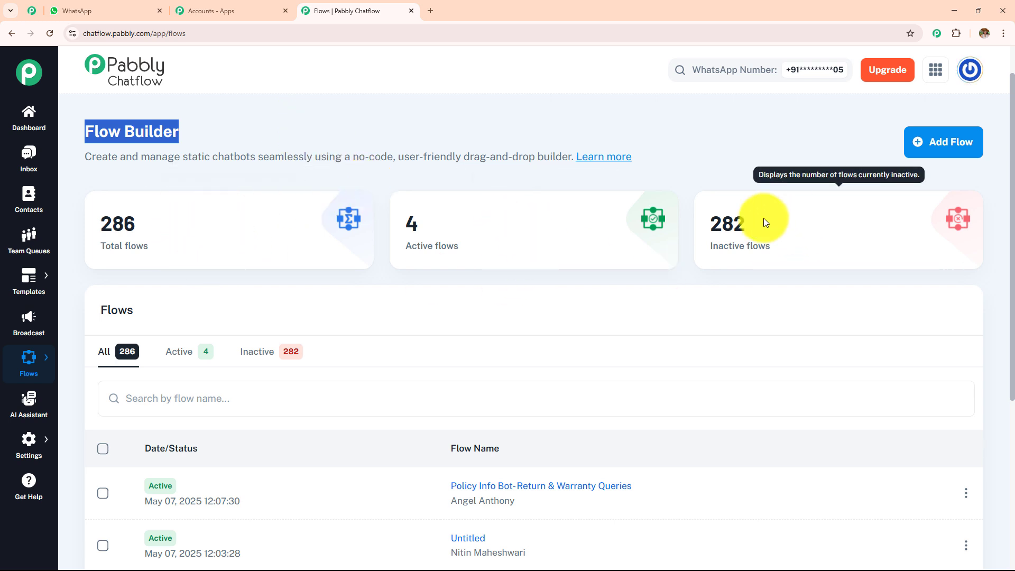
{"action": "scroll", "coordinate": [449, 381], "scroll_direction": "down", "scroll_amount": 5}
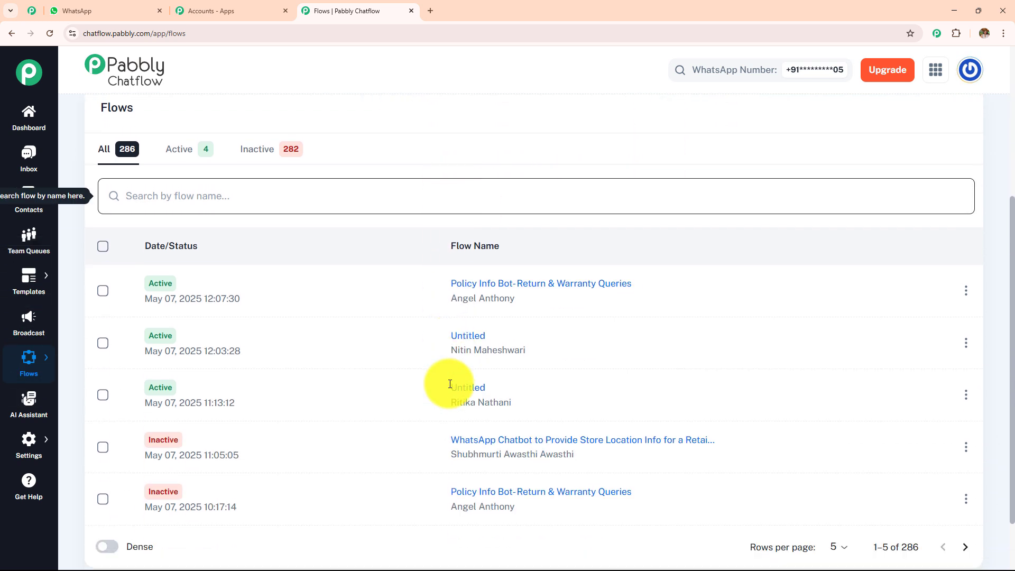
{"action": "scroll", "coordinate": [450, 384], "scroll_direction": "up", "scroll_amount": 4}
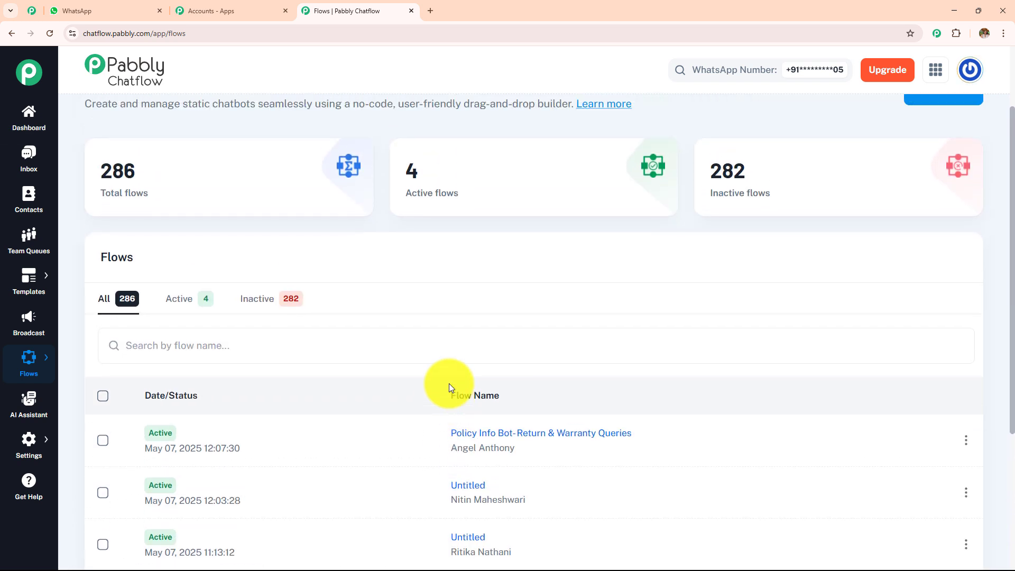
{"action": "scroll", "coordinate": [449, 388], "scroll_direction": "up", "scroll_amount": 1}
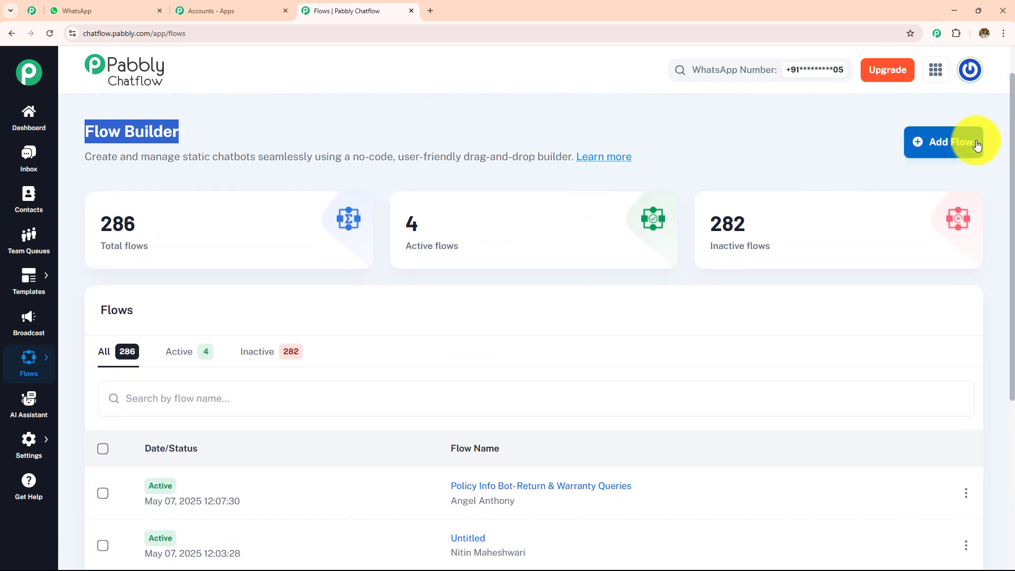
Step: Add a new flow and name it "WhatsApp Chatbot to Provide Store Location Info for a Retail Chain"
{"action": "left_click", "coordinate": [929, 156]}
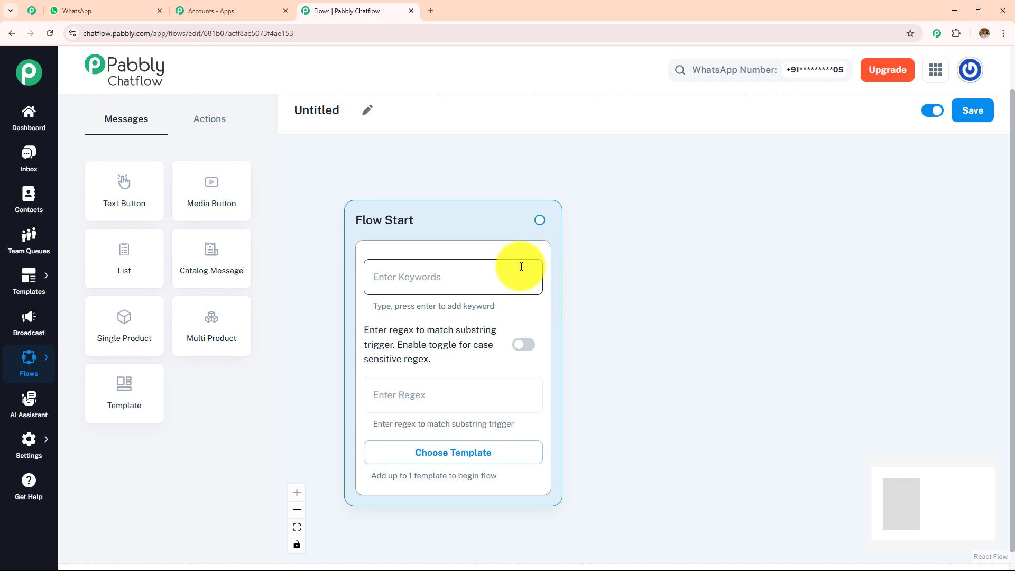
{"action": "left_click", "coordinate": [365, 118]}
{"action": "key", "text": "ctrl+a"}
{"action": "type", "text": "WhatsApp Chatbot to Provide Store Location Info for a Retail Chain"}
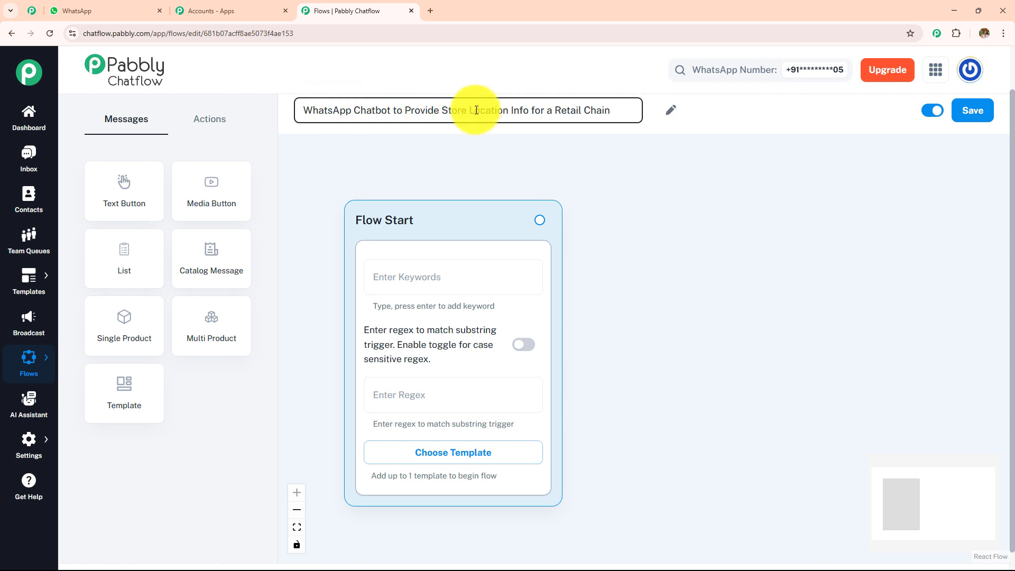
{"action": "left_click", "coordinate": [631, 184]}
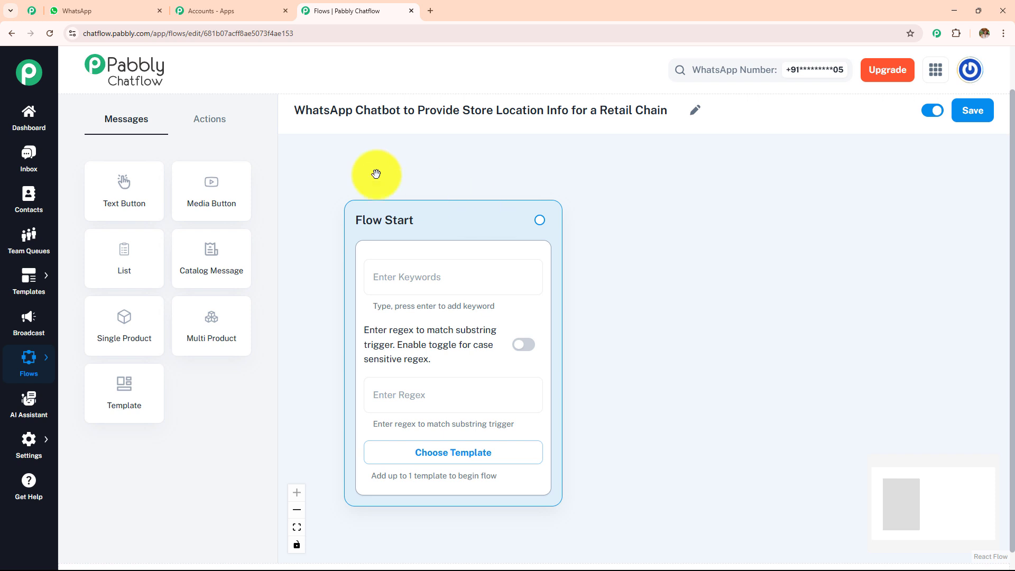
Step: Examine the message nodes and action nodes available for building the flow
{"action": "left_click", "coordinate": [216, 129]}
{"action": "left_click", "coordinate": [140, 136]}
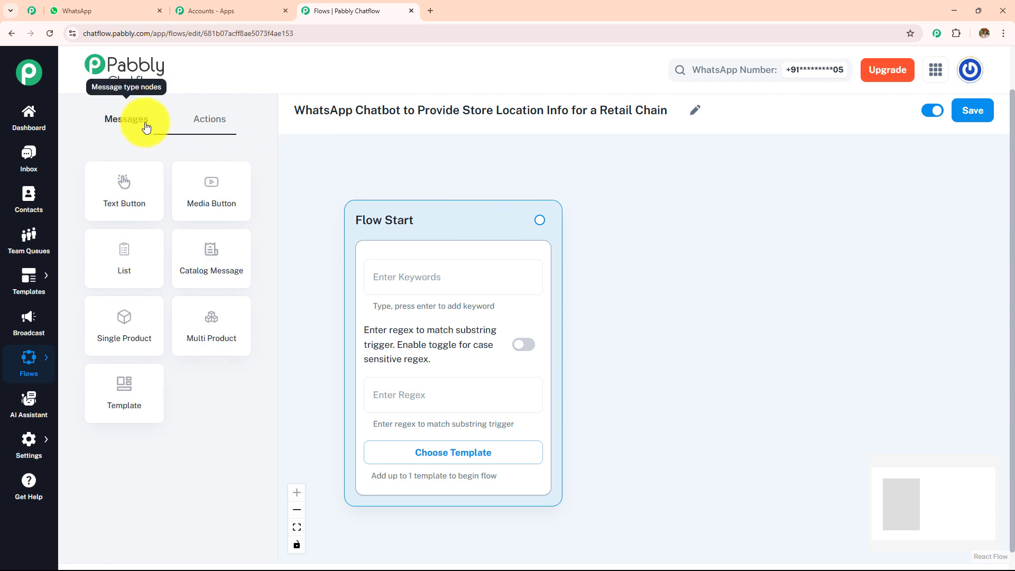
{"action": "left_click", "coordinate": [218, 124]}
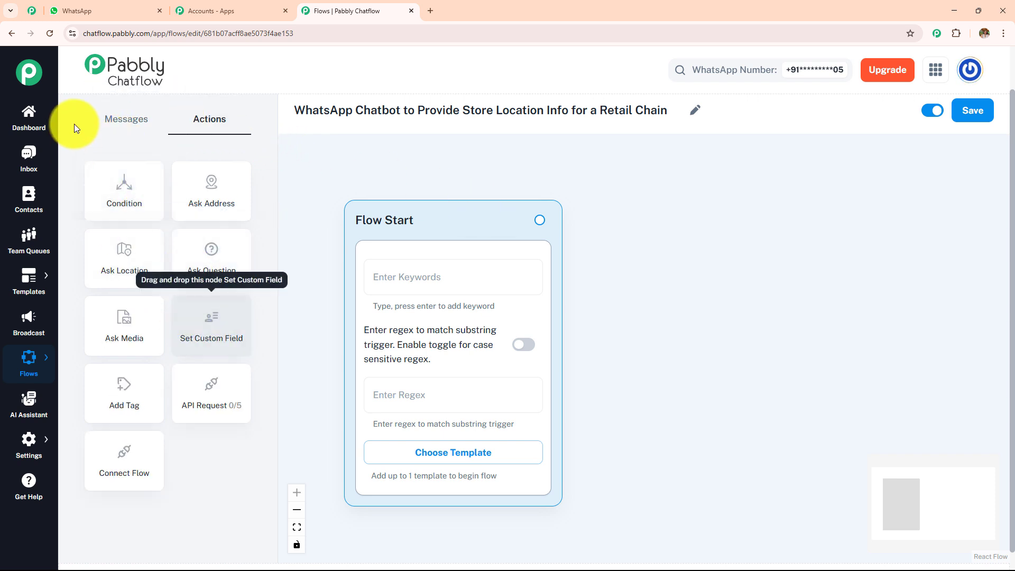
{"action": "left_click", "coordinate": [121, 122]}
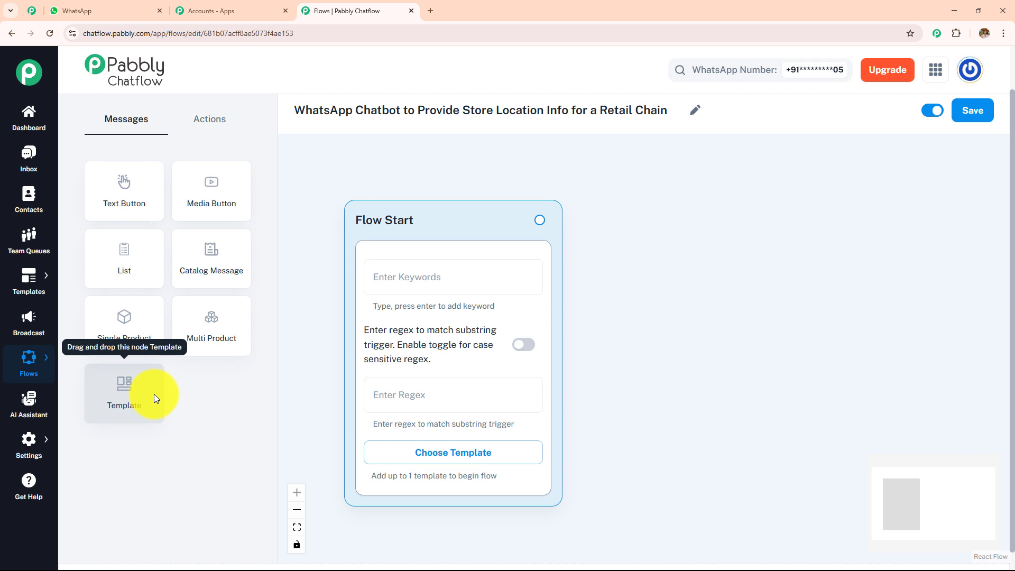
{"action": "left_click", "coordinate": [208, 122]}
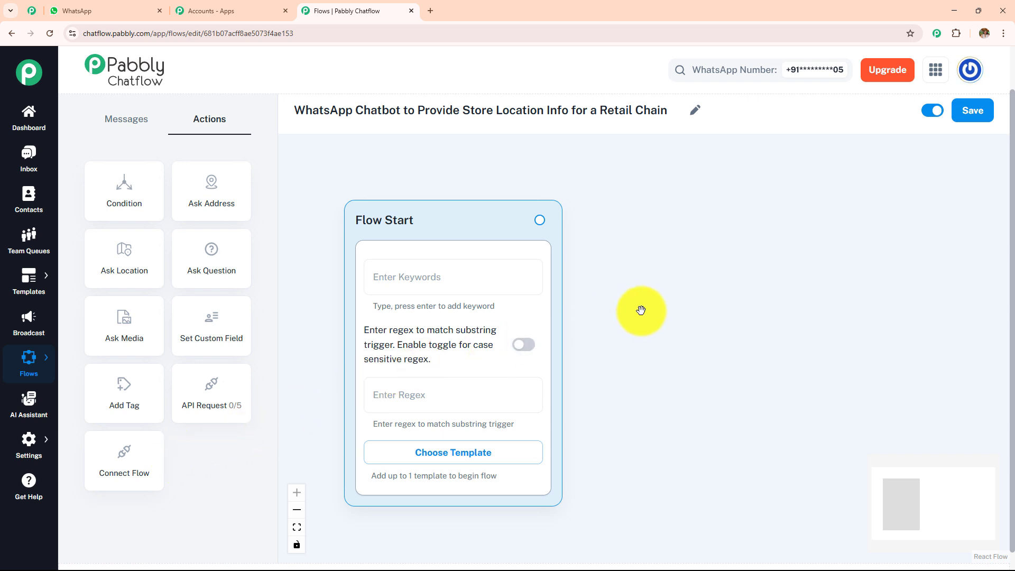
Step: In the Flow Start node, add the keywords Hello, Hey and Hi, and set the trigger regex to \b(help|send|location)\b
{"action": "left_click_drag", "start_coordinate": [640, 311], "coordinate": [591, 305]}
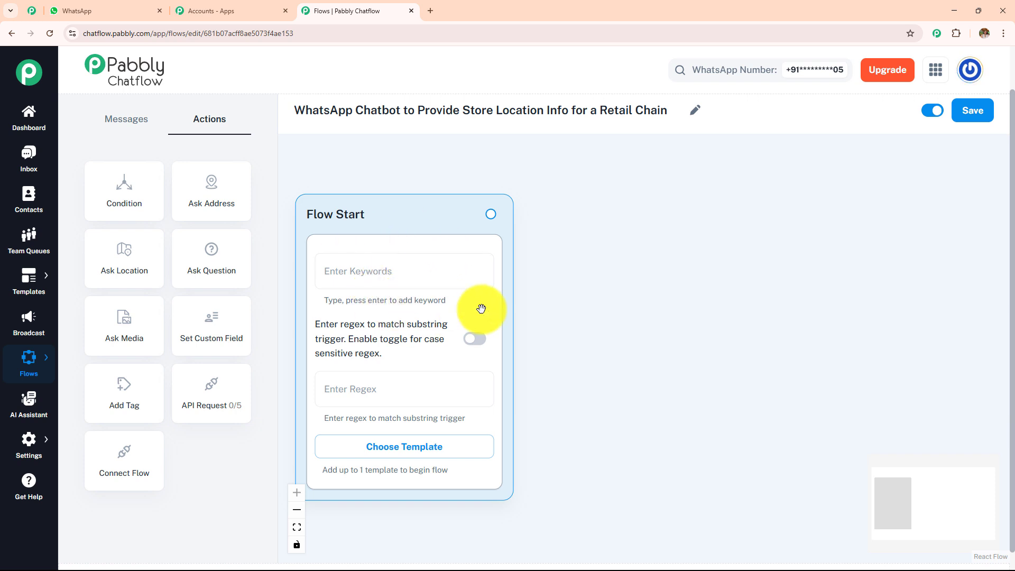
{"action": "left_click", "coordinate": [439, 278]}
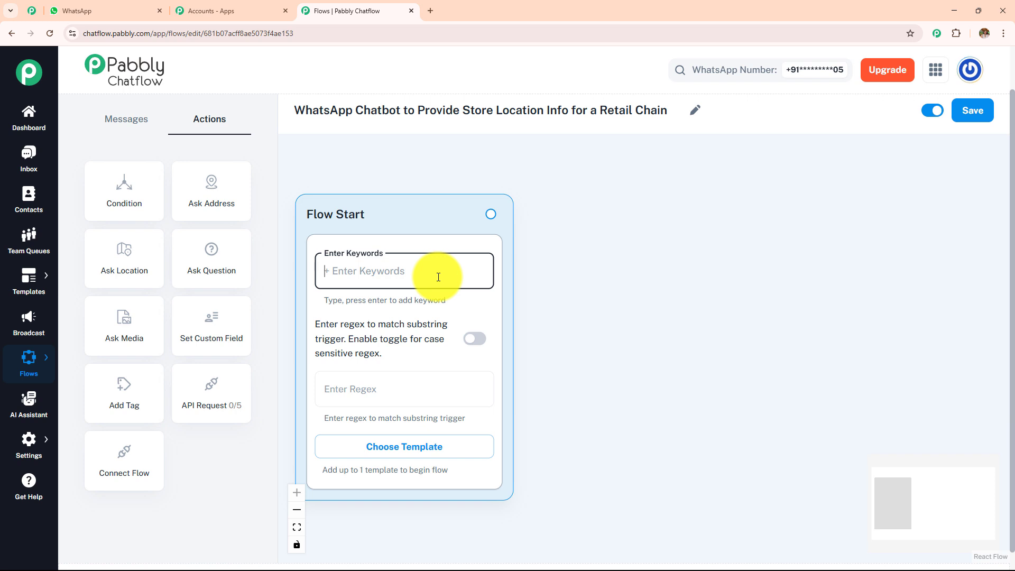
{"action": "type", "text": "Hello"}
{"action": "key", "text": "Return"}
{"action": "type", "text": "H"}
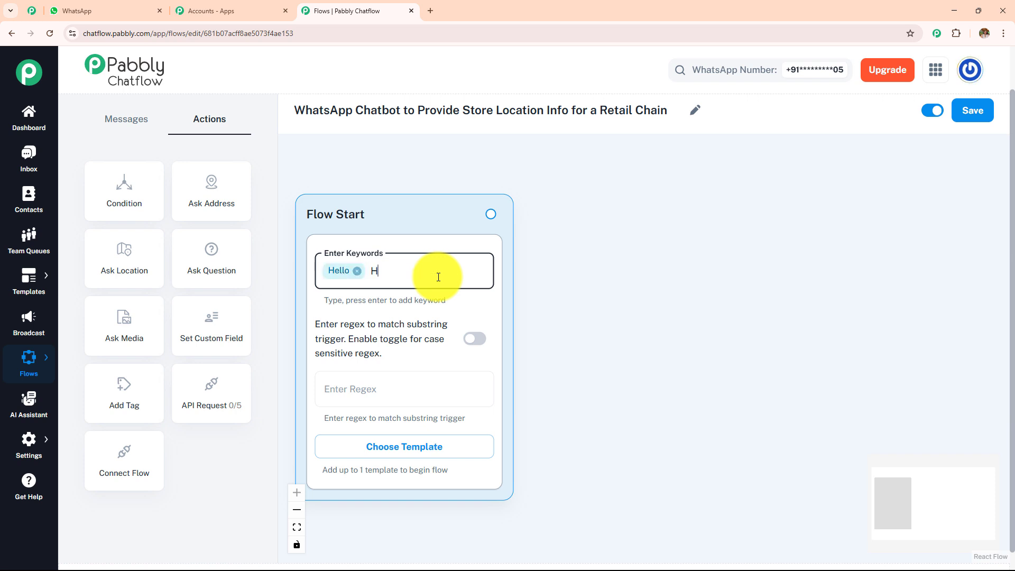
{"action": "type", "text": "ey"}
{"action": "key", "text": "Return"}
{"action": "type", "text": "H"}
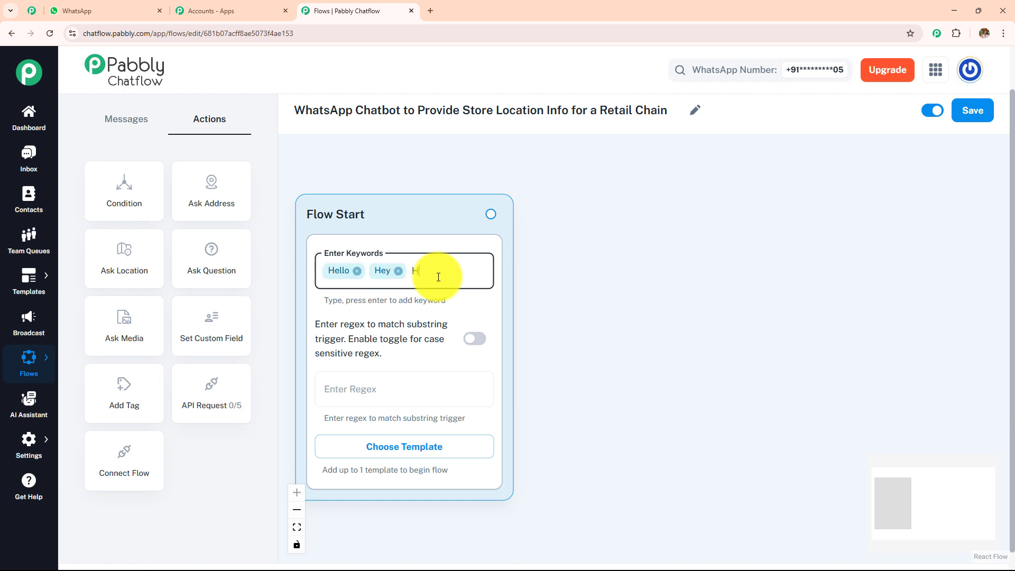
{"action": "type", "text": "i"}
{"action": "key", "text": "Return"}
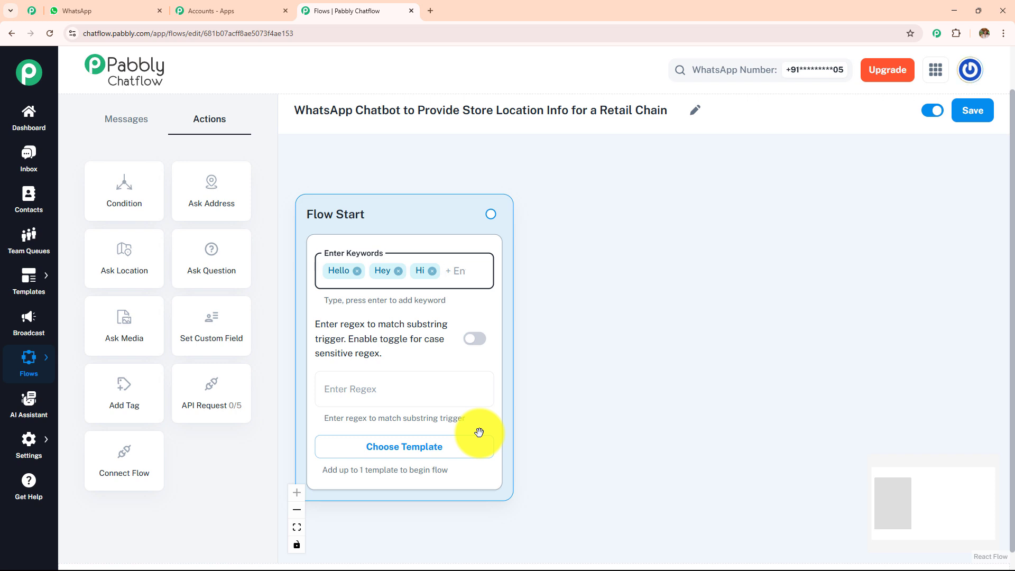
{"action": "left_click", "coordinate": [432, 388]}
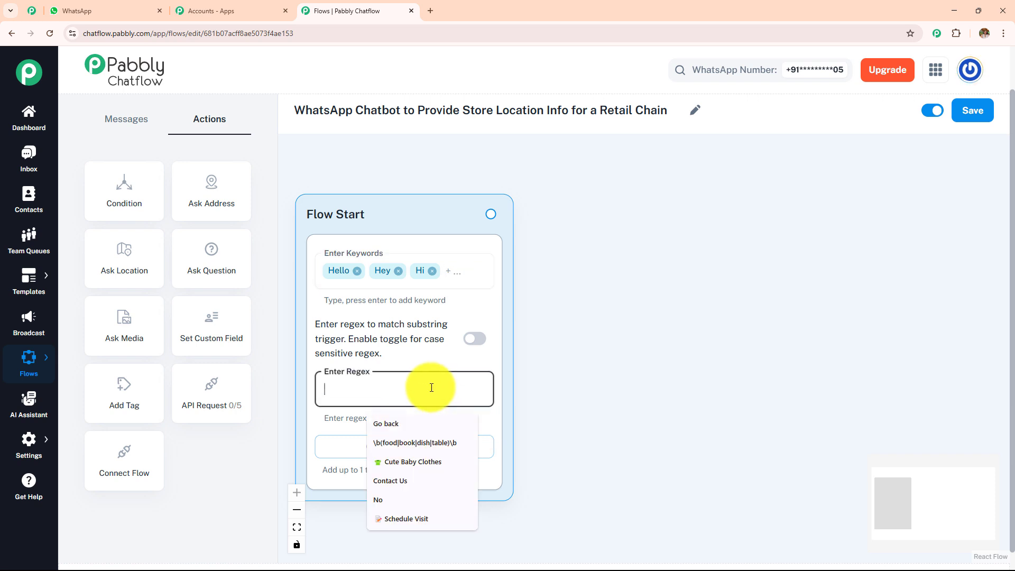
{"action": "type", "text": "\\b(help|send|location)\\b"}
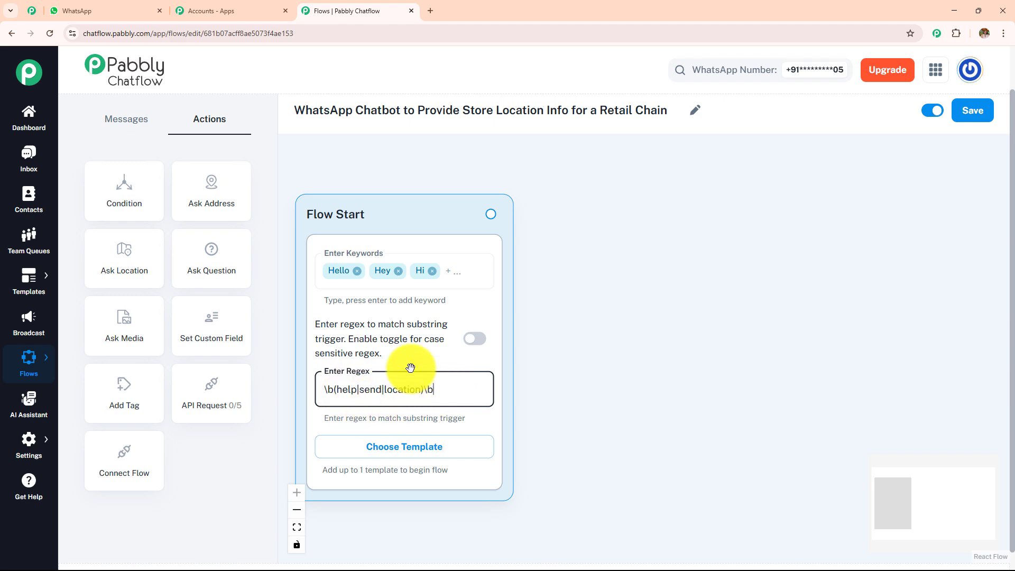
Step: Check the customer's opening message in the WhatsApp sample chat and enable case-sensitive regex matching in the Flow Start node
{"action": "left_click", "coordinate": [77, 11]}
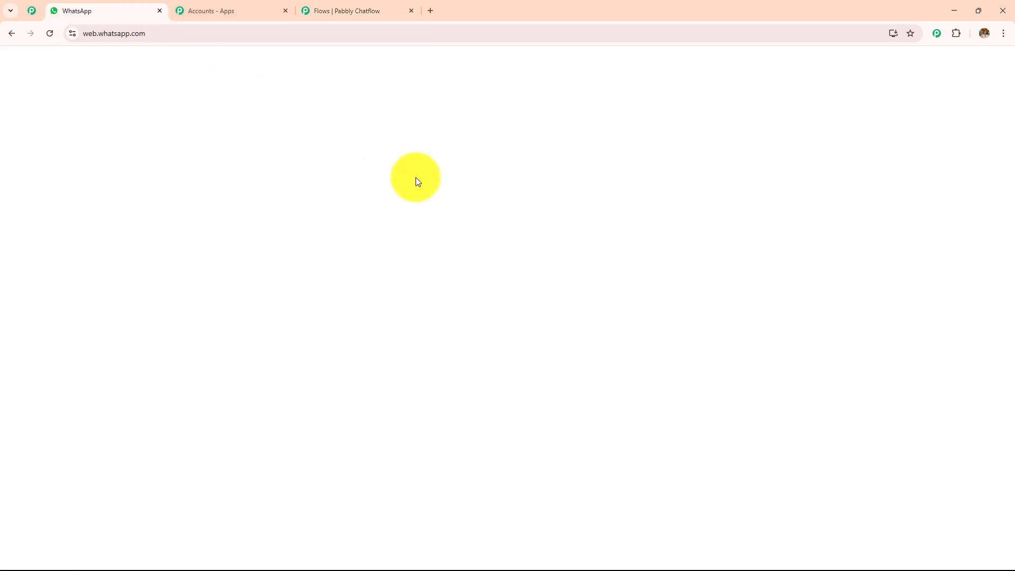
{"action": "scroll", "coordinate": [556, 249], "scroll_direction": "up", "scroll_amount": 20}
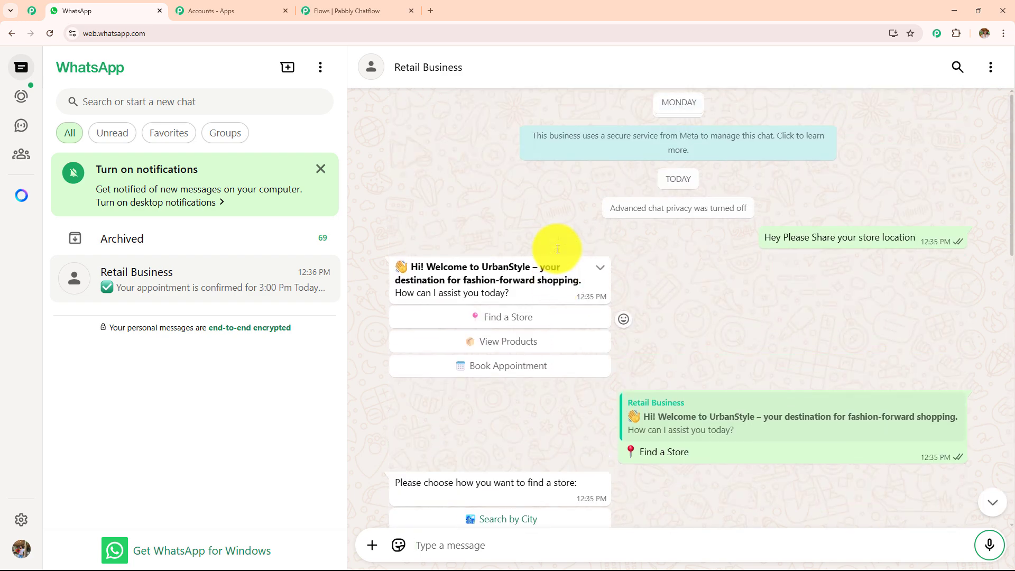
{"action": "scroll", "coordinate": [557, 249], "scroll_direction": "down", "scroll_amount": 2}
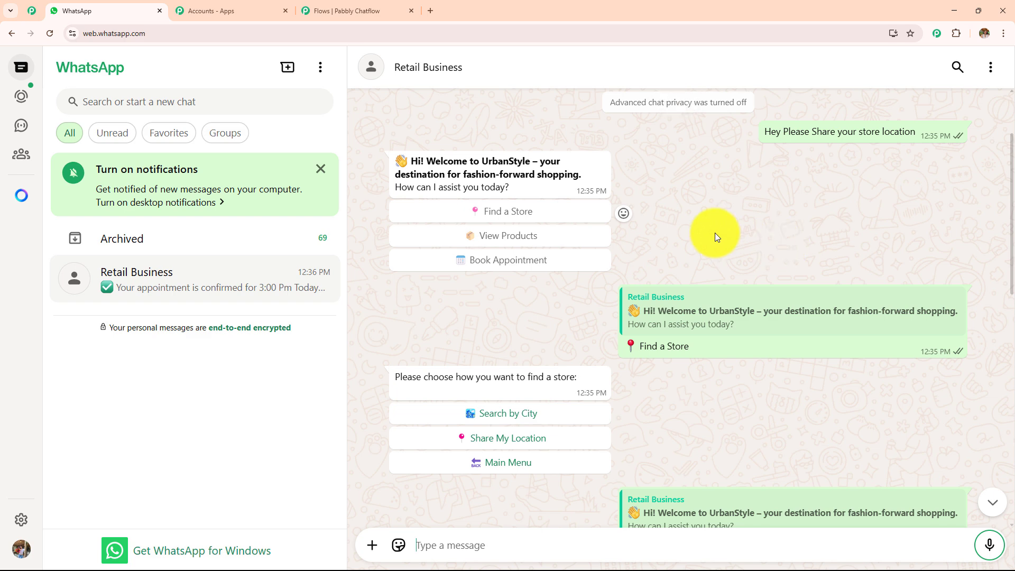
{"action": "left_click", "coordinate": [317, 10]}
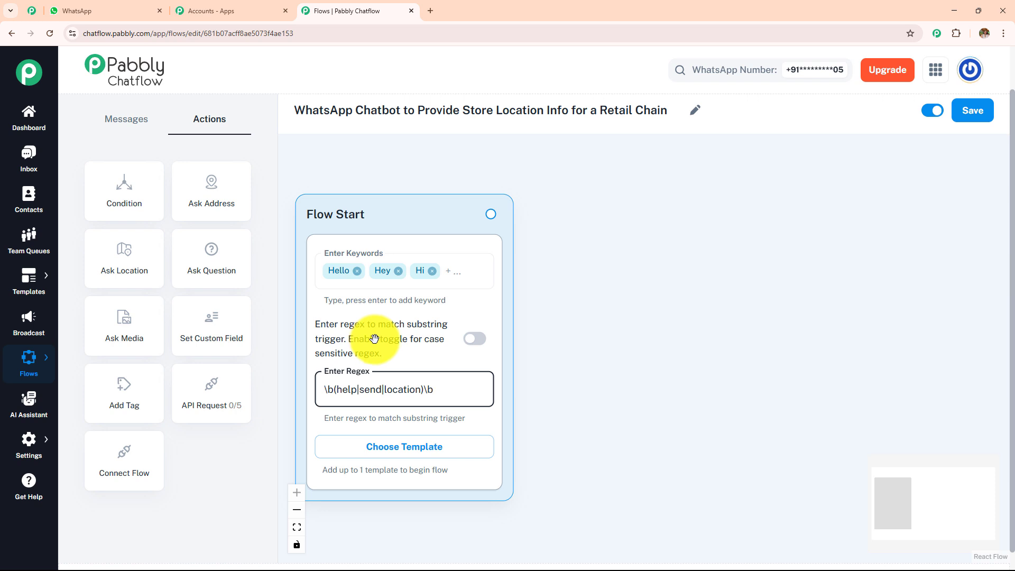
{"action": "left_click", "coordinate": [477, 347]}
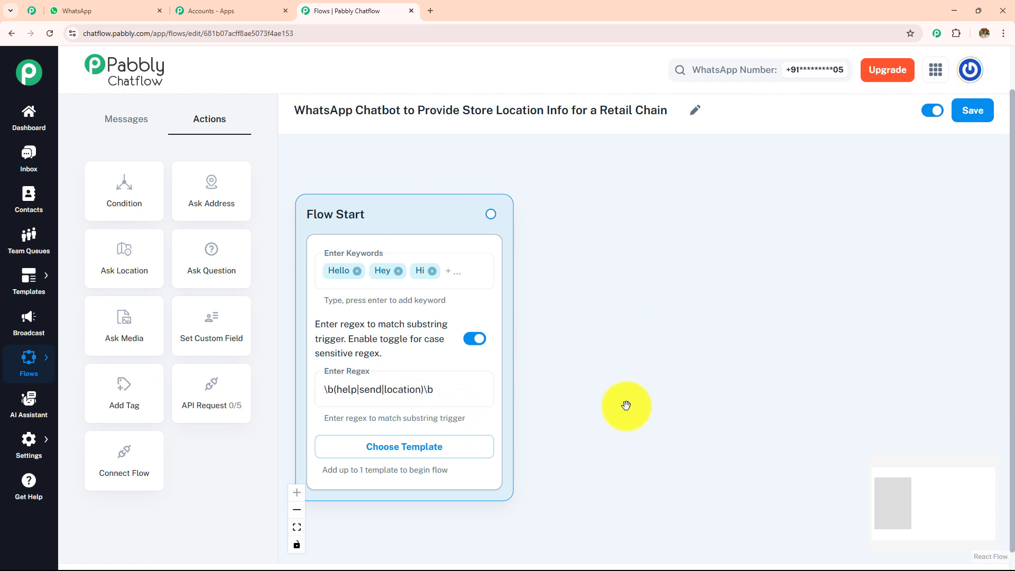
Step: Copy the UrbanStyle welcome message from the WhatsApp sample chat and return to the flow editor
{"action": "left_click", "coordinate": [114, 6]}
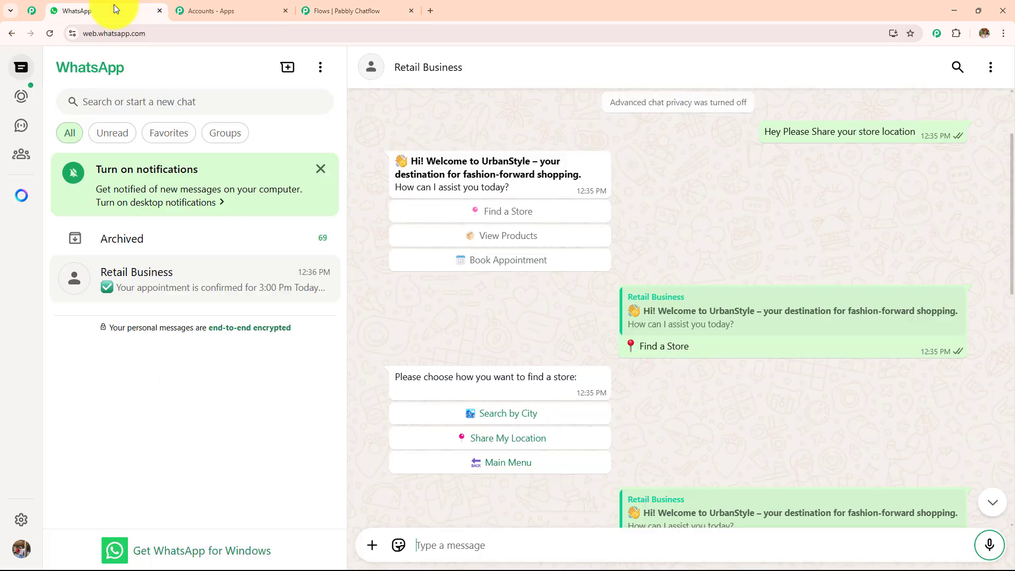
{"action": "left_click_drag", "start_coordinate": [762, 133], "coordinate": [926, 132]}
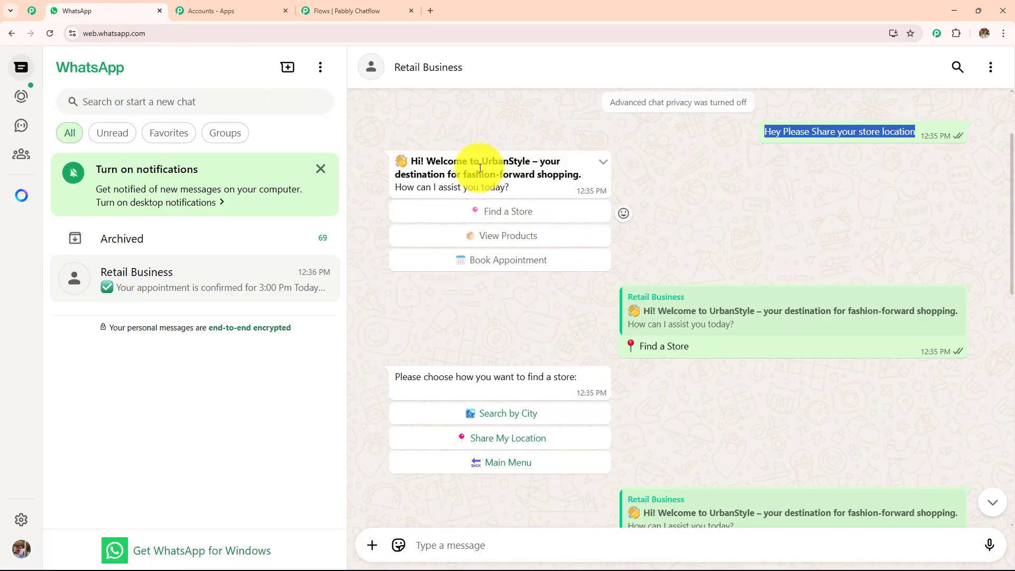
{"action": "left_click_drag", "start_coordinate": [408, 158], "coordinate": [551, 188]}
{"action": "key", "text": "ctrl+c"}
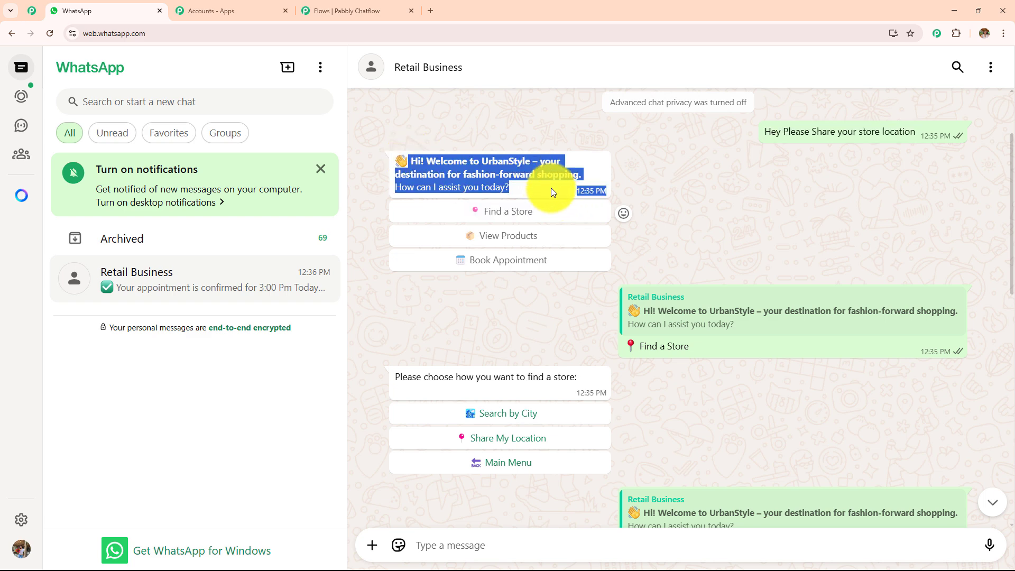
{"action": "left_click", "coordinate": [328, 11]}
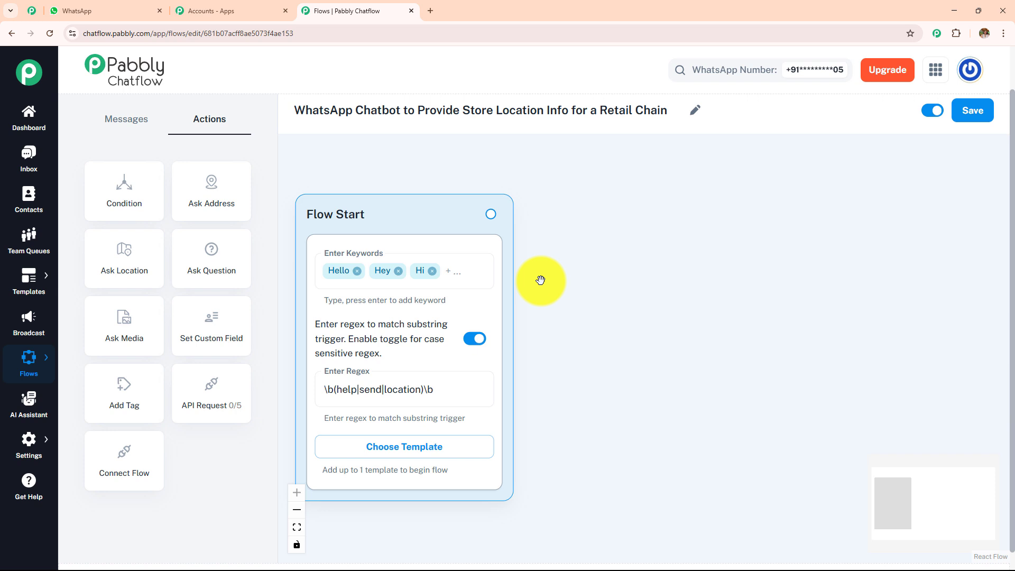
Step: Connect a Text + Button message node to Flow Start and paste the copied UrbanStyle welcome message into it
{"action": "left_click_drag", "start_coordinate": [491, 214], "coordinate": [835, 193]}
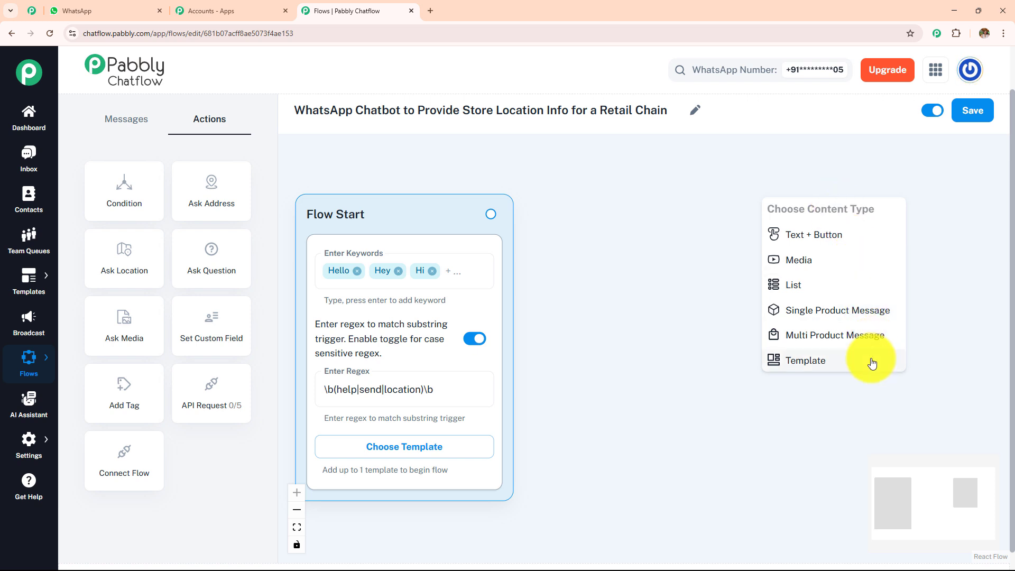
{"action": "left_click", "coordinate": [848, 236]}
{"action": "left_click_drag", "start_coordinate": [846, 229], "coordinate": [737, 213]}
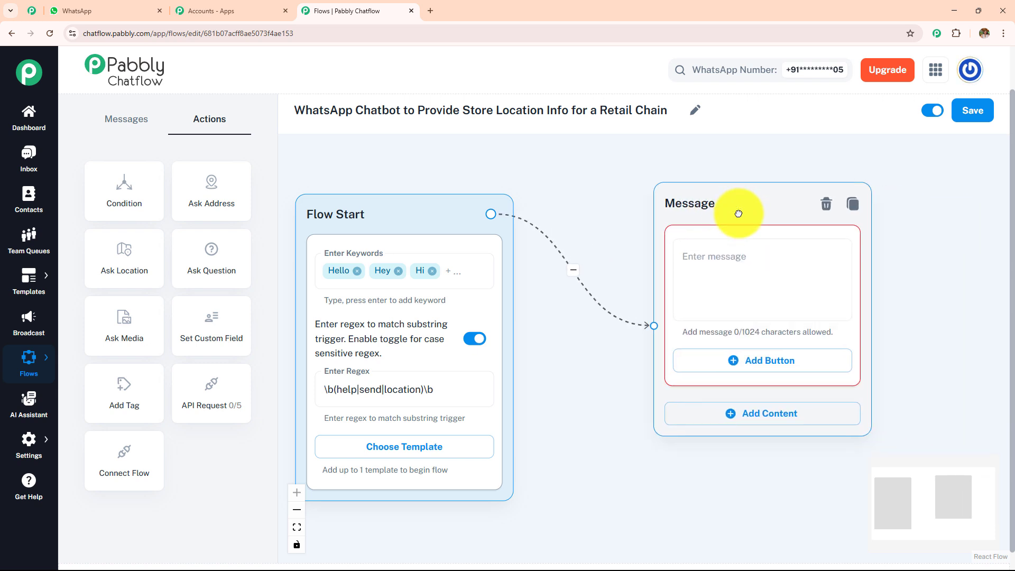
{"action": "left_click", "coordinate": [739, 258]}
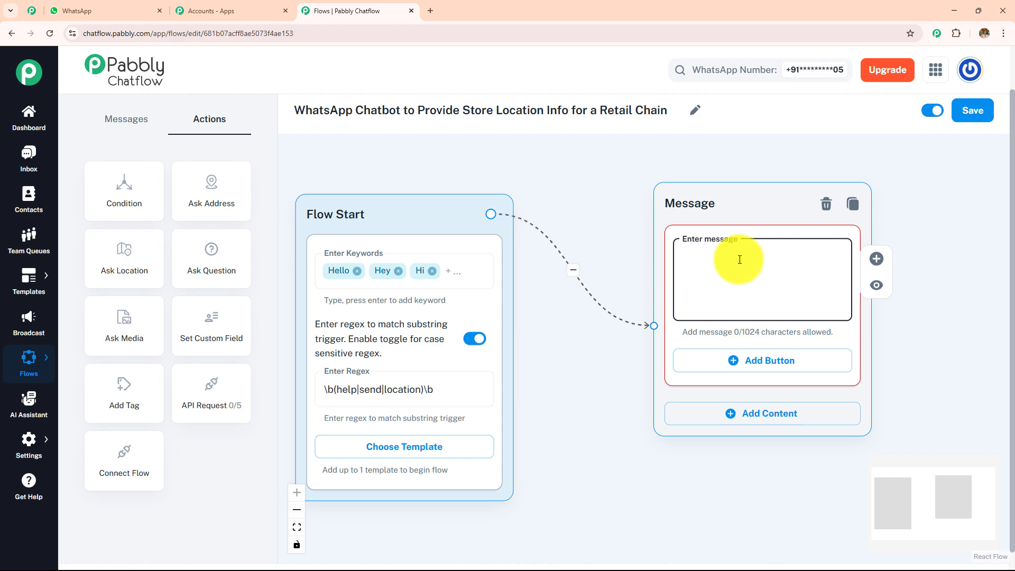
{"action": "key", "text": "ctrl+v"}
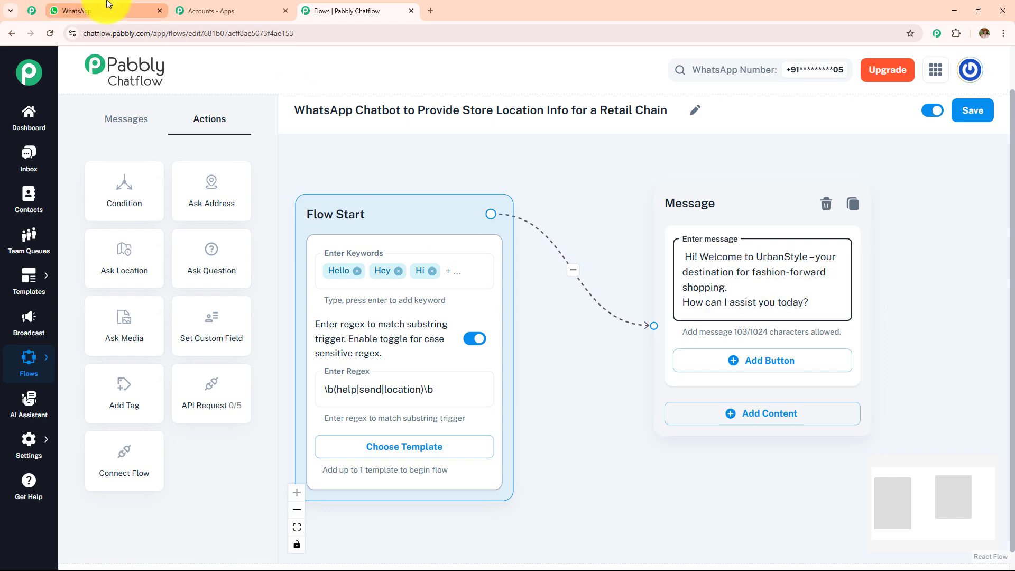
{"action": "left_click", "coordinate": [77, 11]}
{"action": "left_click", "coordinate": [655, 241]}
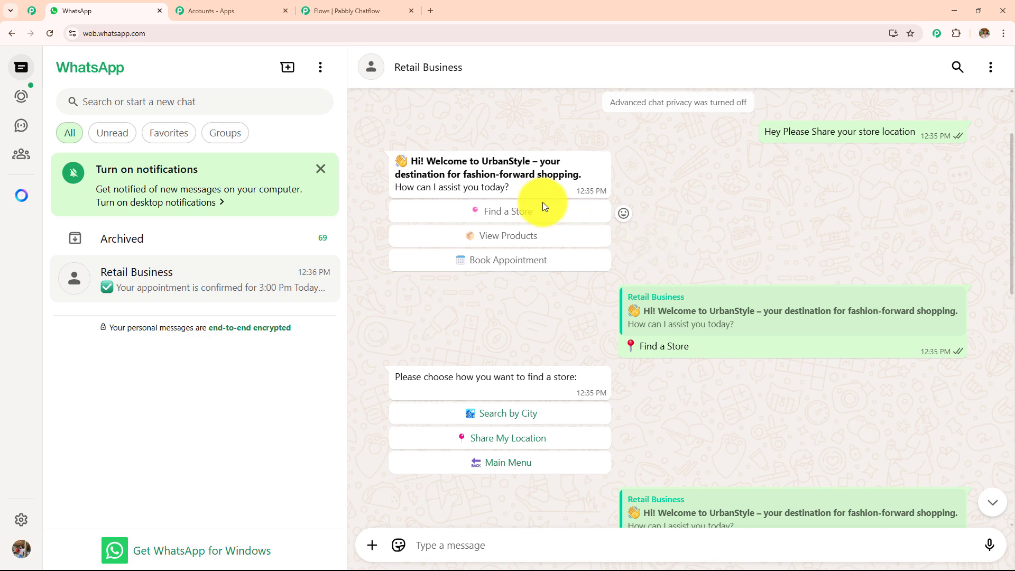
{"action": "left_click", "coordinate": [360, 10]}
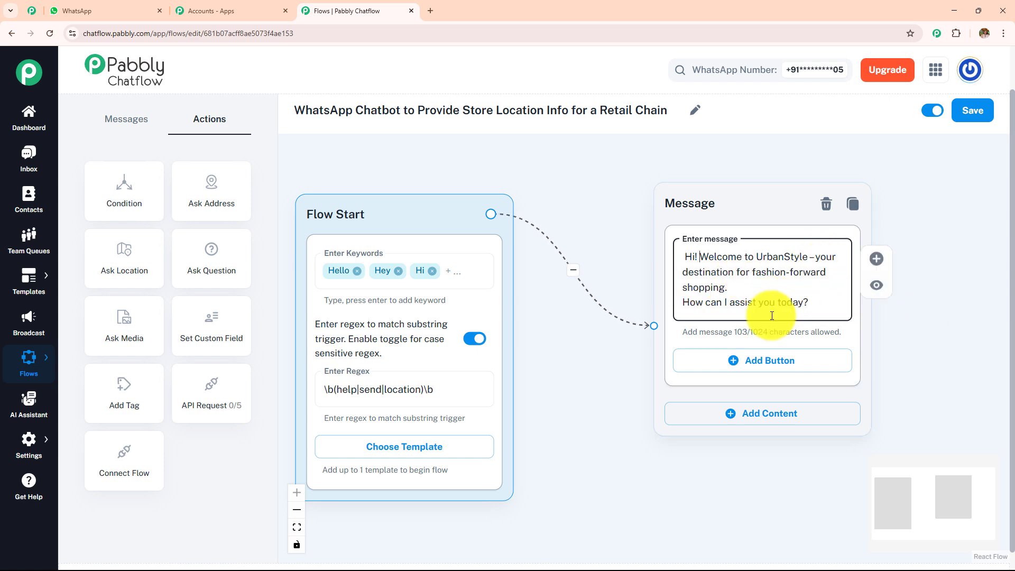
{"action": "left_click_drag", "start_coordinate": [904, 322], "coordinate": [632, 293]}
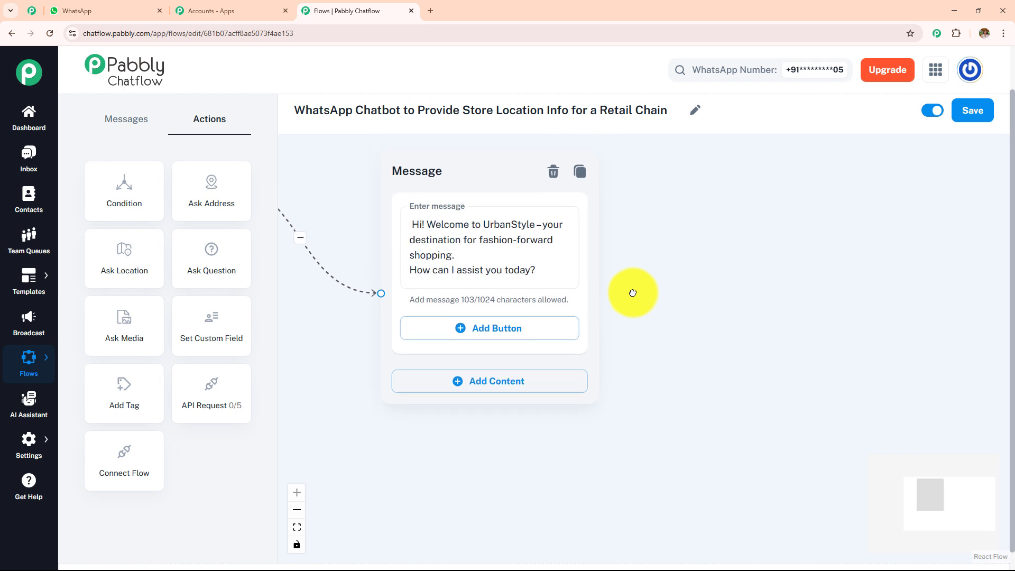
{"action": "left_click", "coordinate": [121, 123]}
{"action": "left_click_drag", "start_coordinate": [124, 256], "coordinate": [636, 270]}
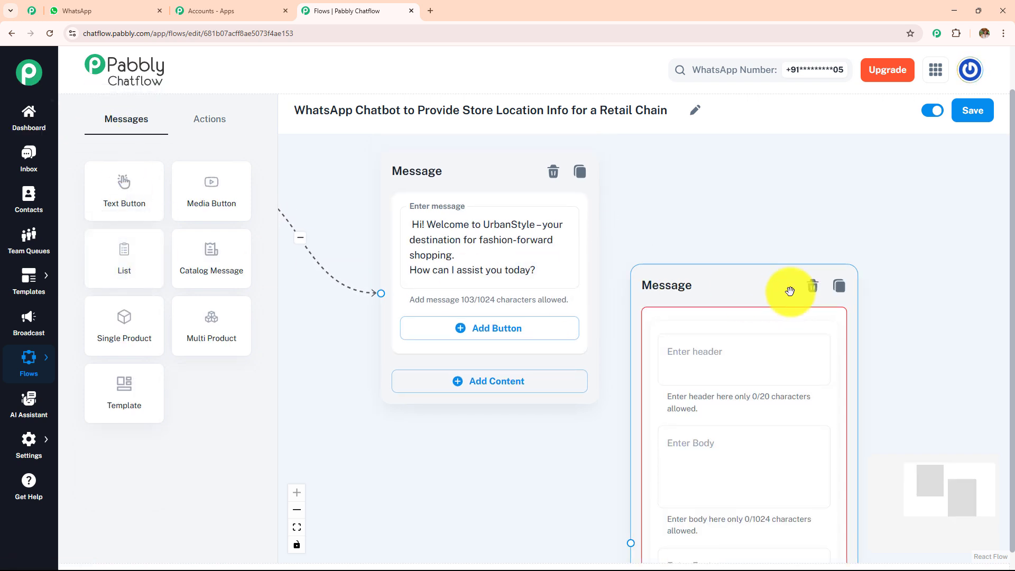
{"action": "left_click", "coordinate": [812, 295]}
Step: Add three empty buttons to the welcome message node
{"action": "left_click", "coordinate": [473, 330]}
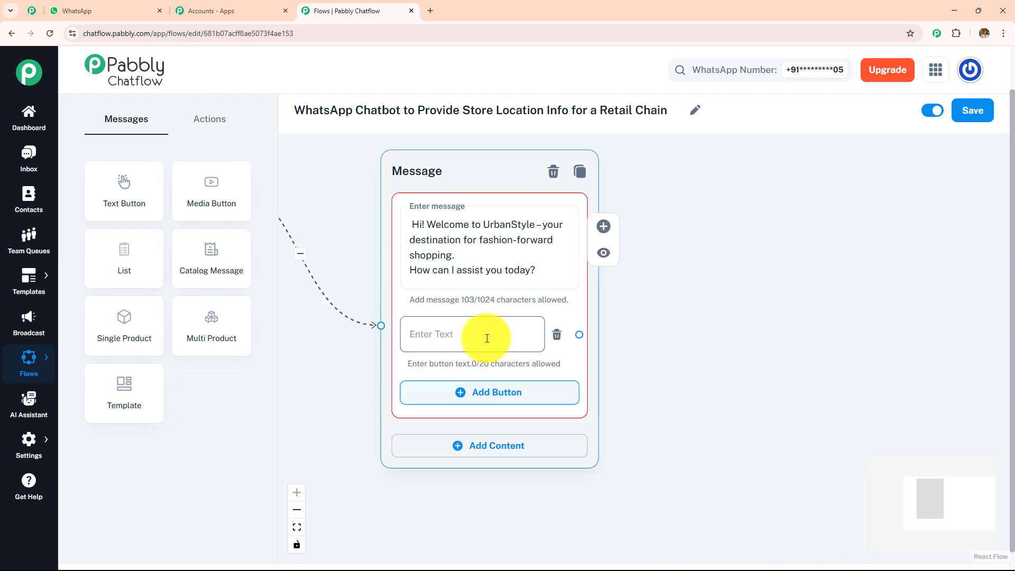
{"action": "left_click", "coordinate": [483, 392]}
{"action": "left_click", "coordinate": [494, 458]}
{"action": "left_click_drag", "start_coordinate": [642, 398], "coordinate": [608, 301]}
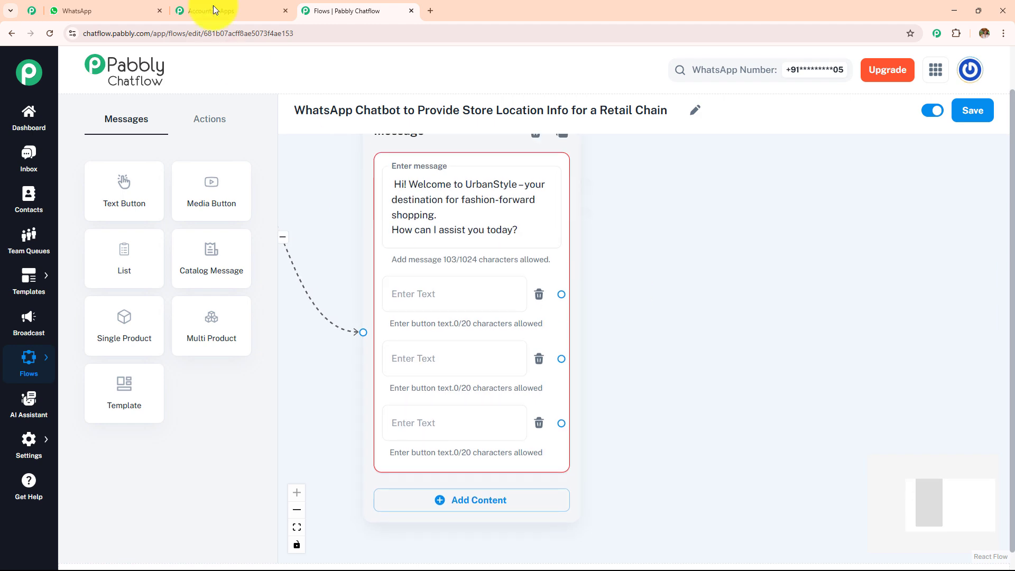
Step: Make the sentence "Hi! Welcome to UrbanStyle – your destination for fashion-forward shopping." bold by enclosing it in asterisks, matching the WhatsApp sample chat
{"action": "left_click", "coordinate": [111, 5]}
{"action": "mouse_move", "coordinate": [574, 174]}
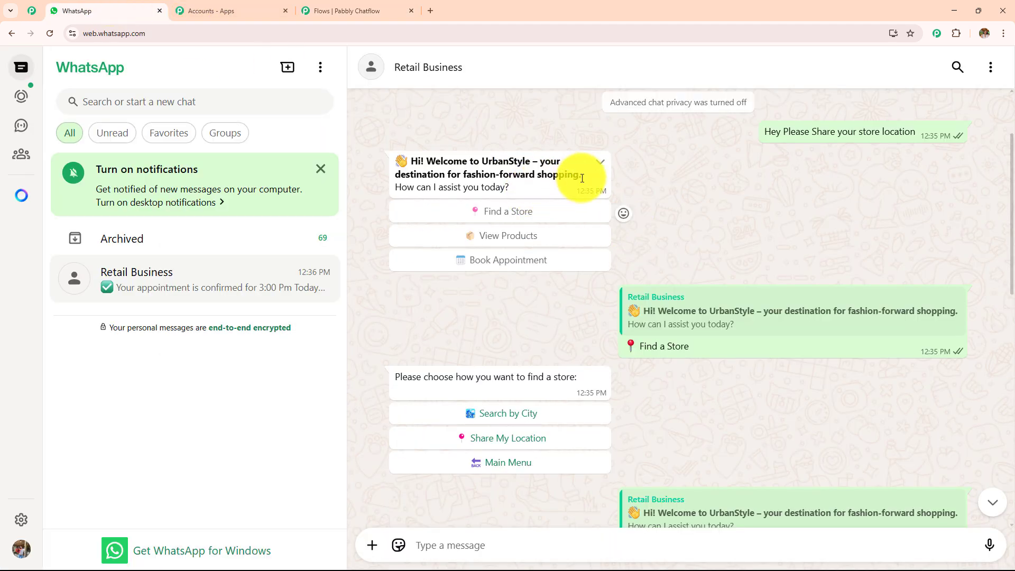
{"action": "left_click_drag", "start_coordinate": [582, 178], "coordinate": [398, 157]}
{"action": "left_click", "coordinate": [560, 172]}
{"action": "left_click_drag", "start_coordinate": [586, 176], "coordinate": [396, 152]}
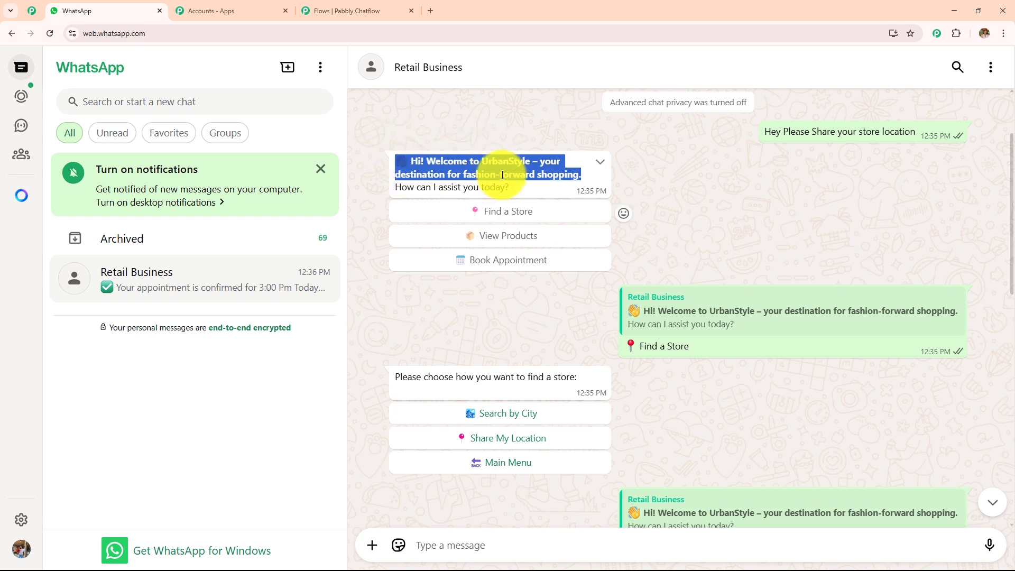
{"action": "left_click", "coordinate": [655, 191]}
{"action": "left_click", "coordinate": [338, 11]}
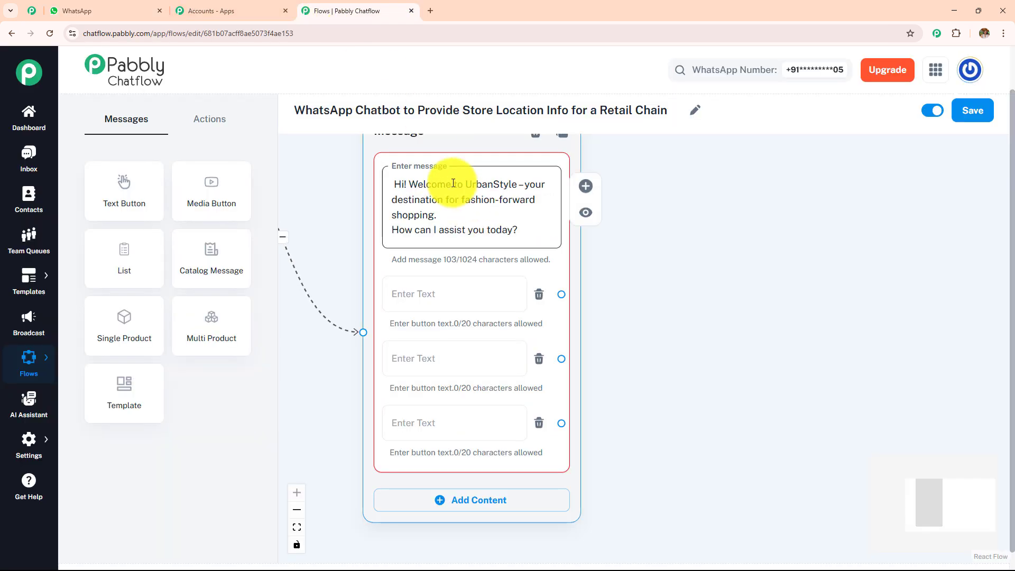
{"action": "left_click", "coordinate": [446, 214]}
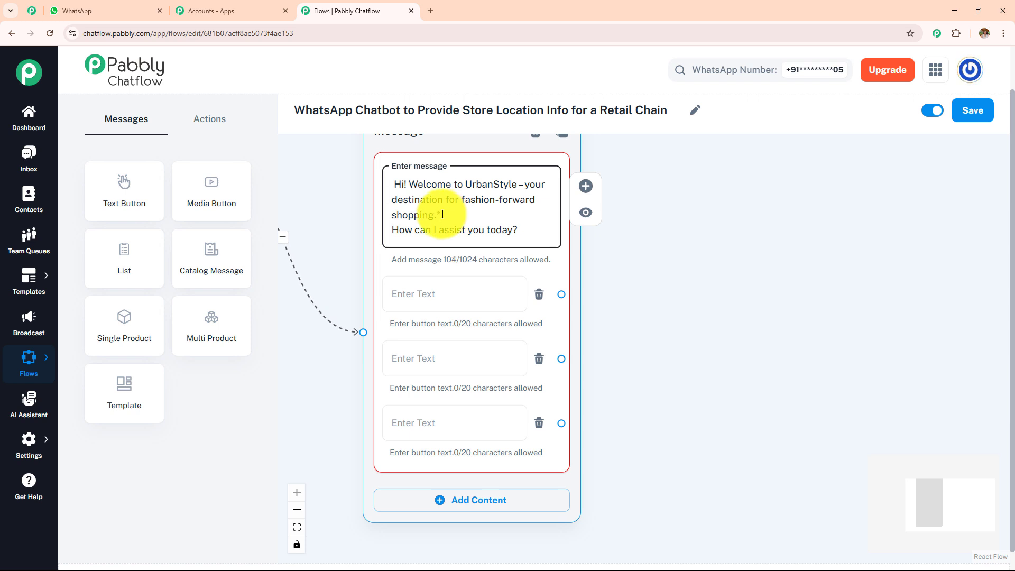
{"action": "left_click", "coordinate": [395, 184]}
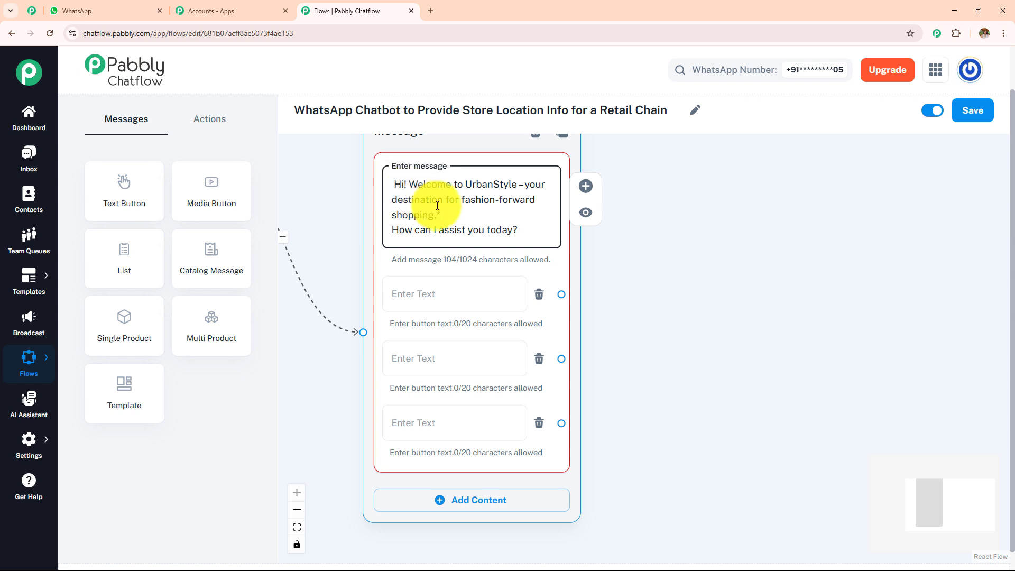
{"action": "type", "text": "*"}
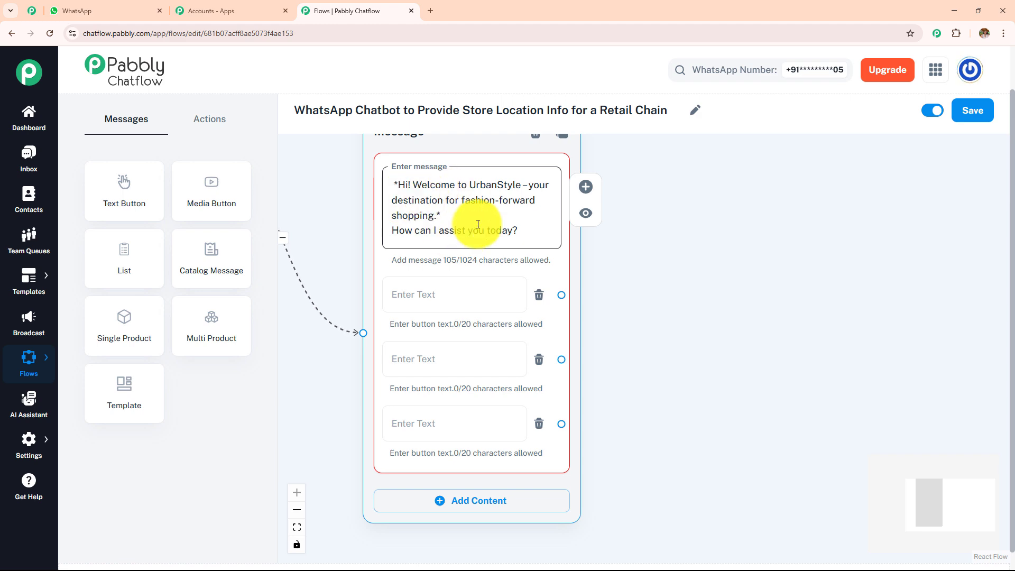
{"action": "left_click", "coordinate": [154, 4]}
{"action": "left_click_drag", "start_coordinate": [581, 176], "coordinate": [404, 158]}
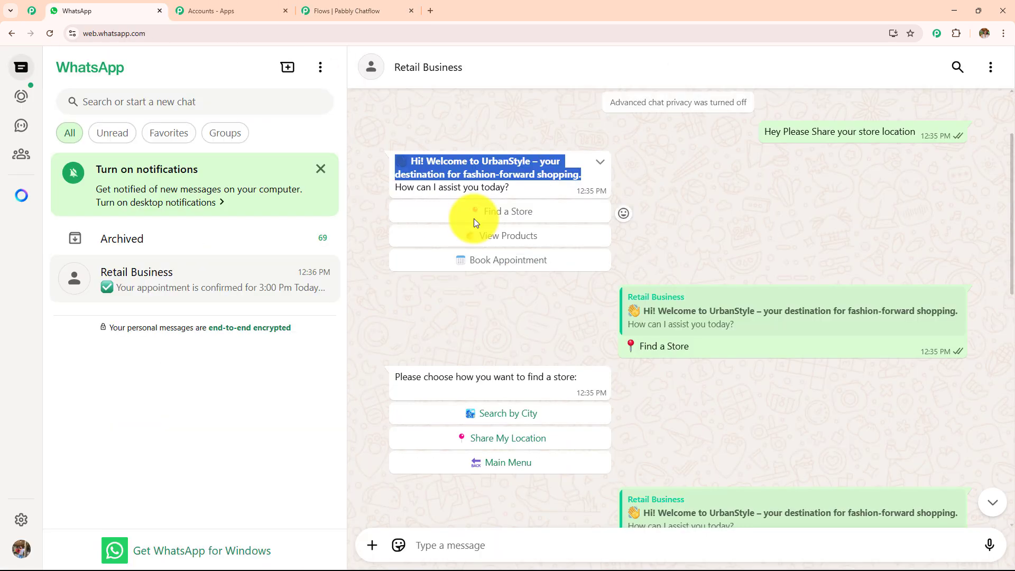
{"action": "left_click", "coordinate": [363, 8]}
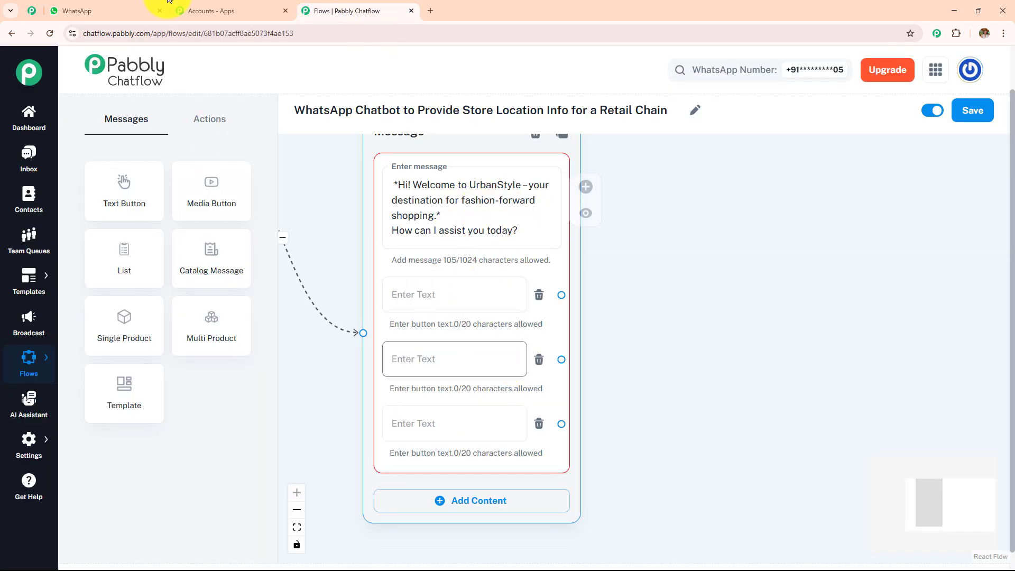
Step: Label the welcome message's three buttons "📍 Find a Store", "📦 View Products" and "📅 Book Appointment", as in the WhatsApp sample chat
{"action": "left_click", "coordinate": [105, 9]}
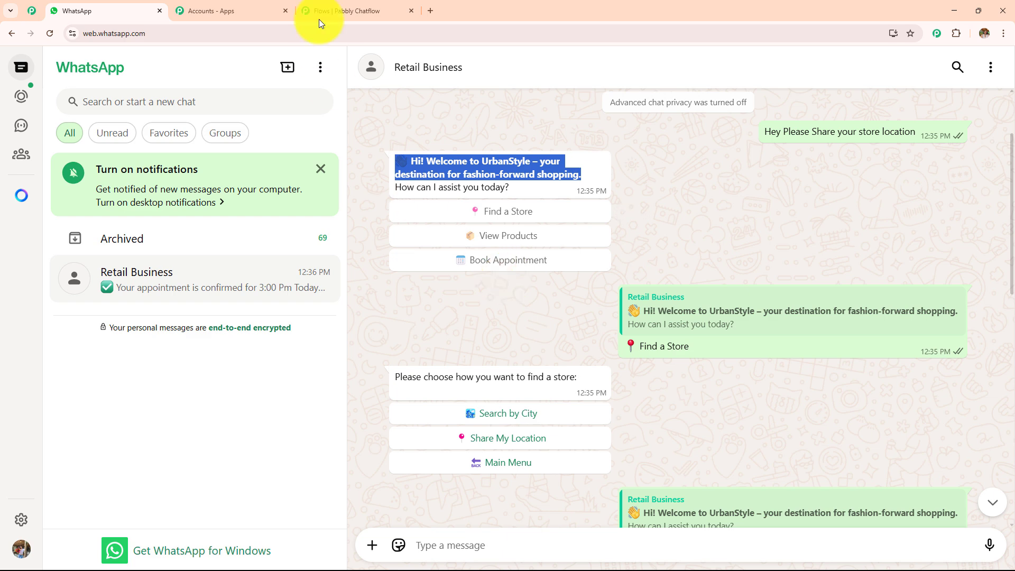
{"action": "left_click", "coordinate": [339, 10]}
{"action": "left_click", "coordinate": [106, 10]}
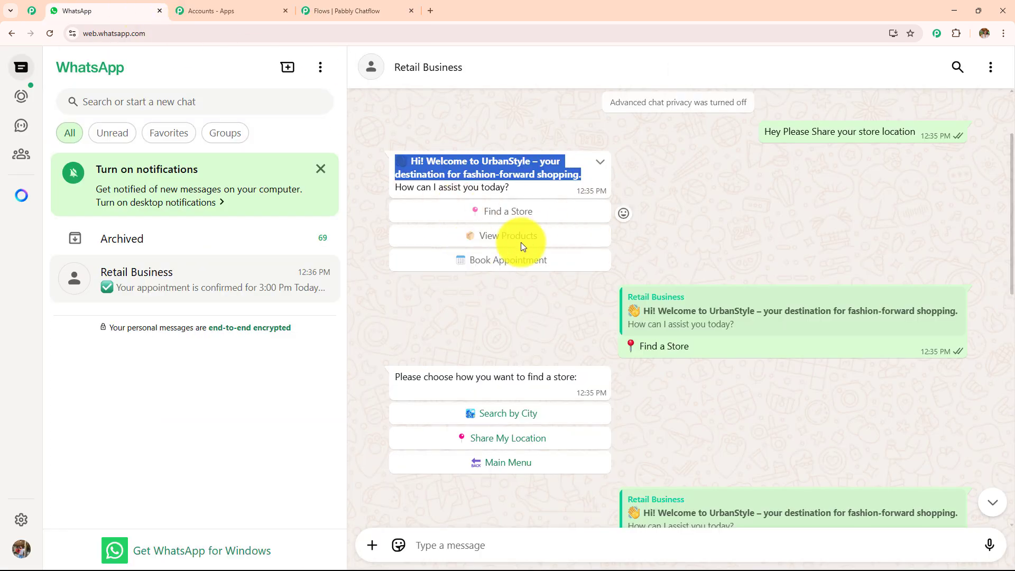
{"action": "left_click", "coordinate": [355, 11]}
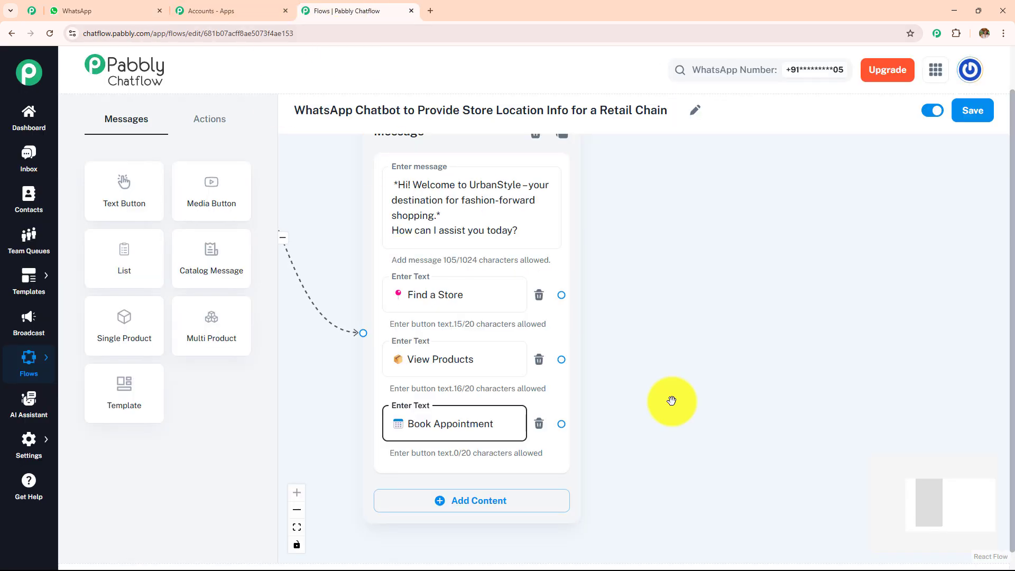
{"action": "left_click_drag", "start_coordinate": [645, 315], "coordinate": [619, 336]}
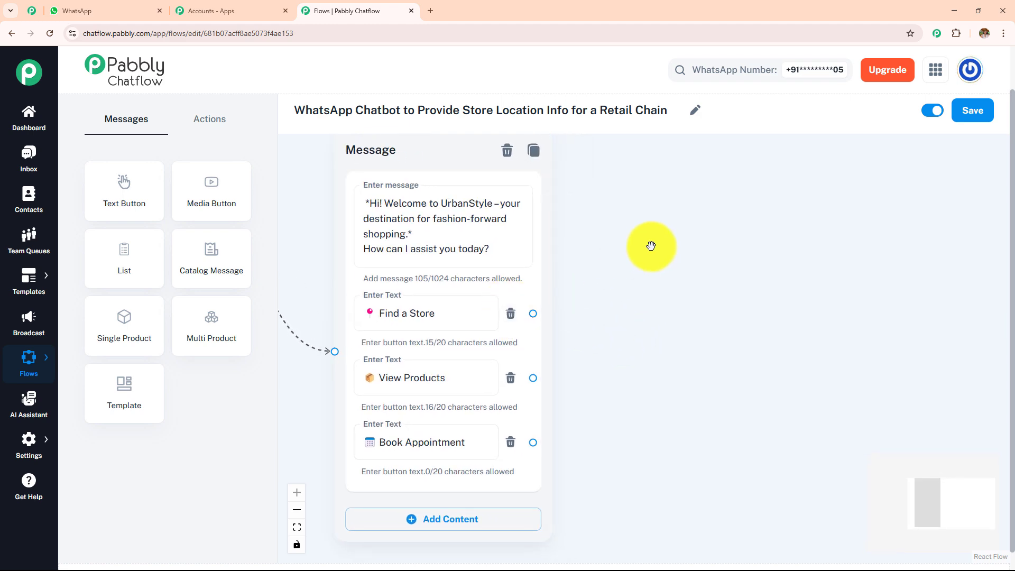
Step: Examine the WhatsApp sample chat for the replies that follow each welcome button, and return to the flow editor
{"action": "left_click", "coordinate": [114, 4]}
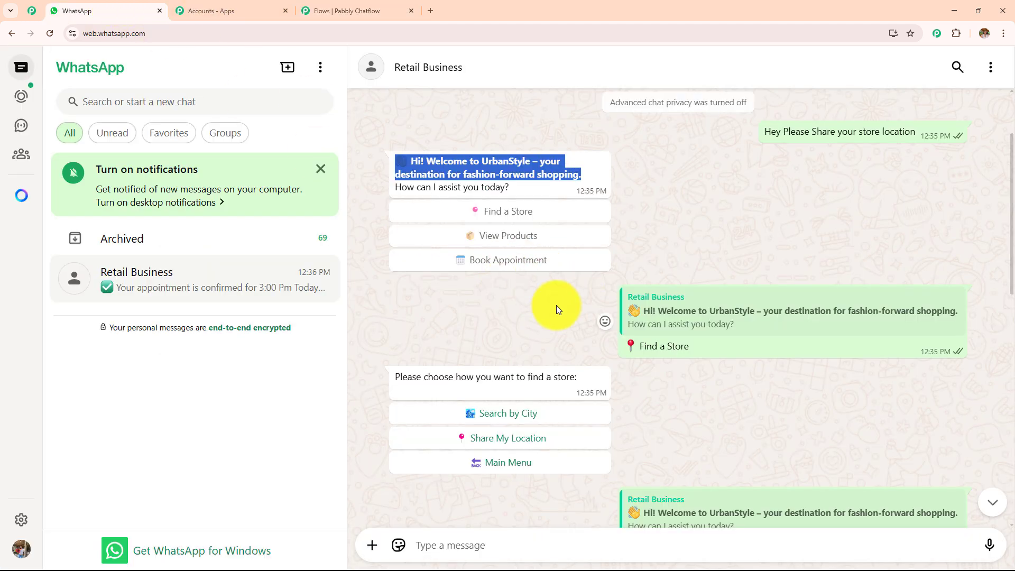
{"action": "scroll", "coordinate": [556, 305], "scroll_direction": "down", "scroll_amount": 6}
{"action": "scroll", "coordinate": [557, 306], "scroll_direction": "down", "scroll_amount": 5}
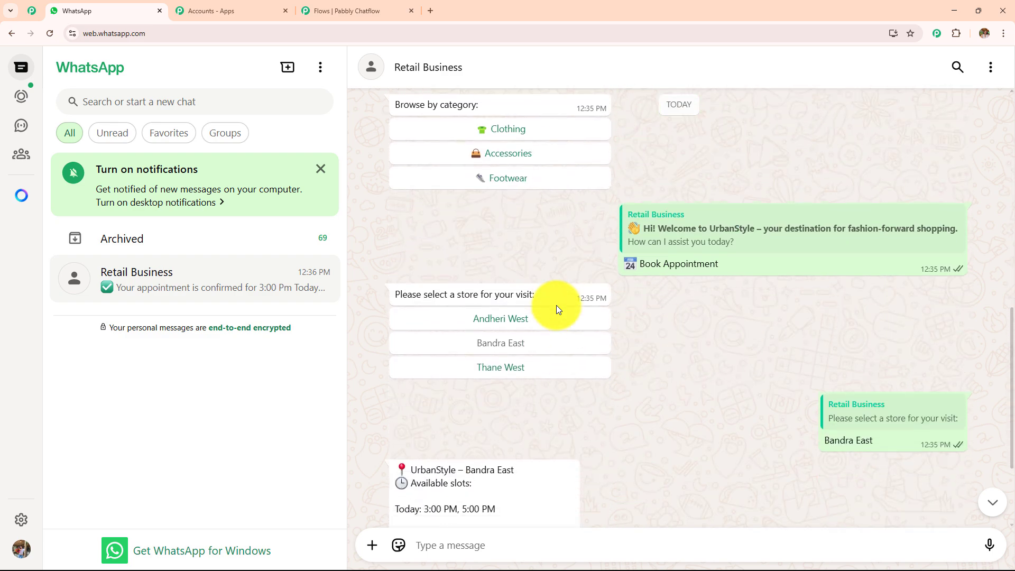
{"action": "scroll", "coordinate": [556, 307], "scroll_direction": "up", "scroll_amount": 1}
{"action": "scroll", "coordinate": [557, 306], "scroll_direction": "up", "scroll_amount": 3}
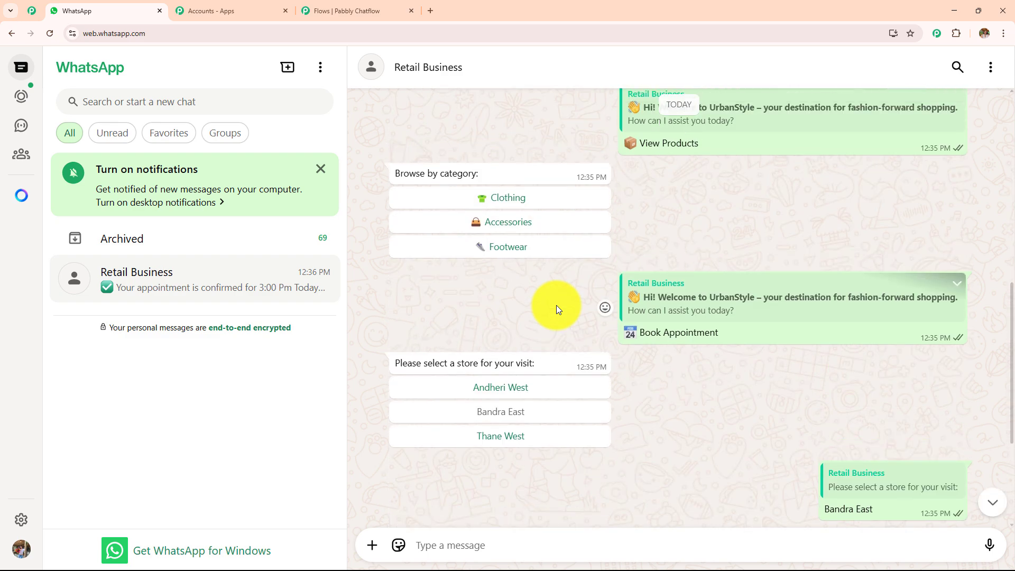
{"action": "left_click", "coordinate": [330, 11]}
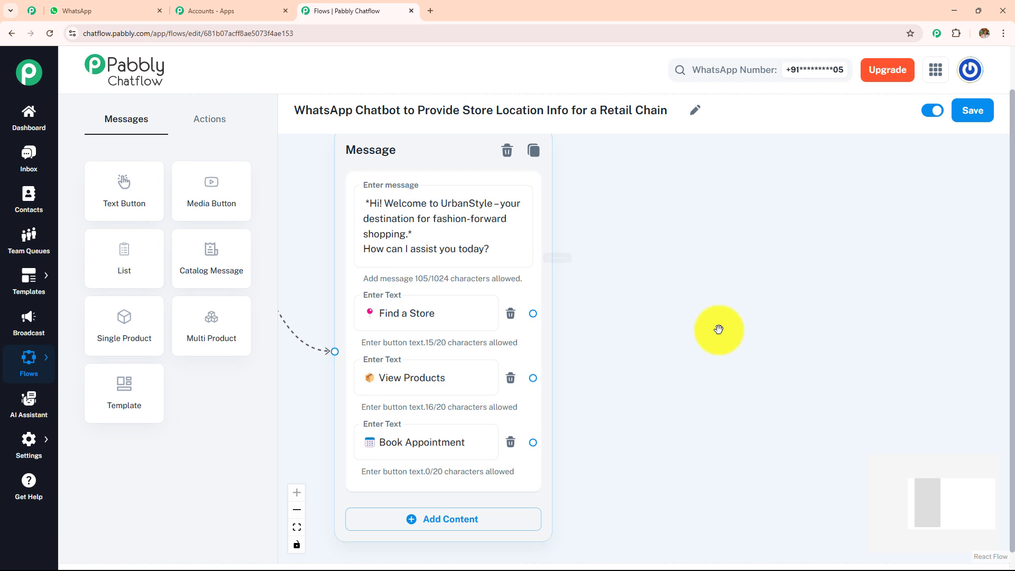
Step: Look over the content types offered for the "Find a Store" button's follow-up and the available action nodes
{"action": "left_click_drag", "start_coordinate": [533, 313], "coordinate": [703, 254]}
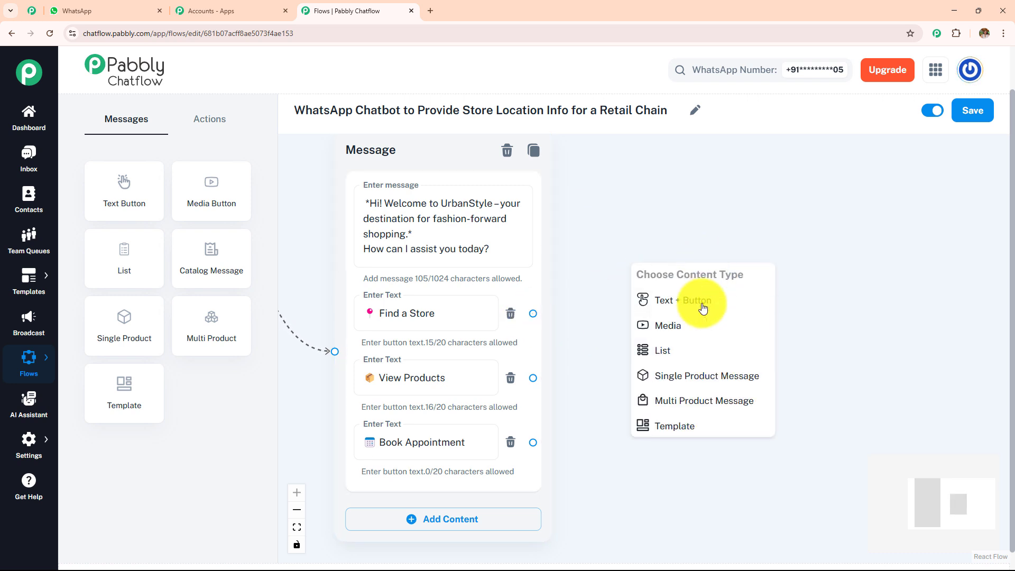
{"action": "left_click", "coordinate": [671, 249]}
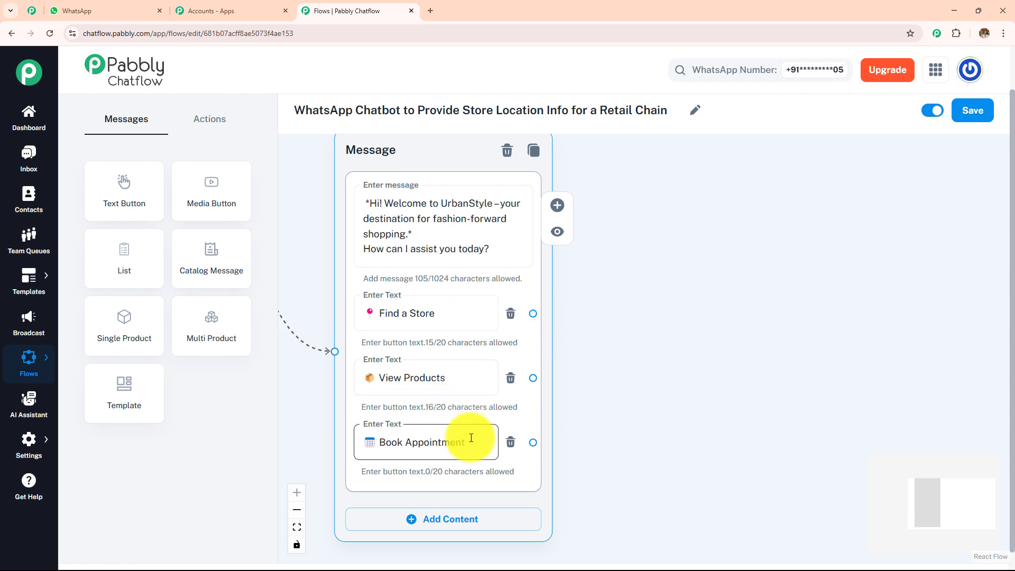
{"action": "left_click", "coordinate": [221, 130]}
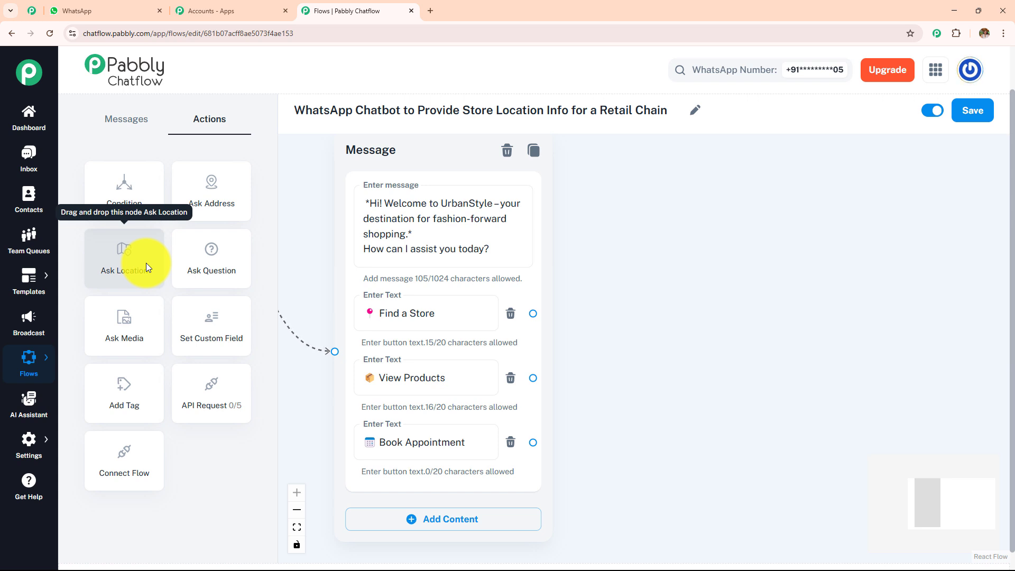
Step: Connect a new Media message node to the welcome message's "Find a Store" button and shift it upward on the canvas
{"action": "left_click_drag", "start_coordinate": [533, 314], "coordinate": [720, 248]}
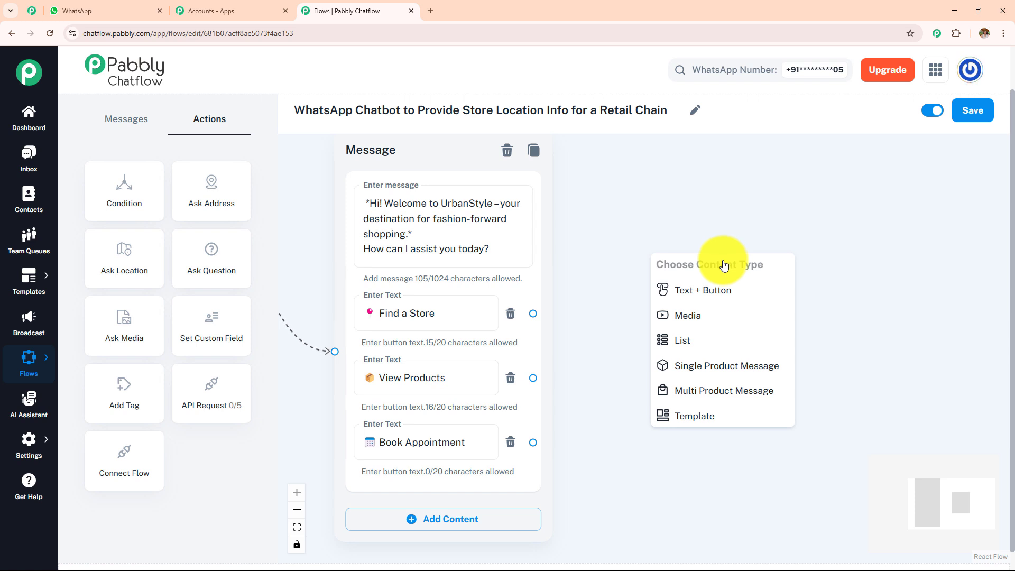
{"action": "left_click", "coordinate": [703, 323]}
{"action": "left_click_drag", "start_coordinate": [725, 285], "coordinate": [721, 218]}
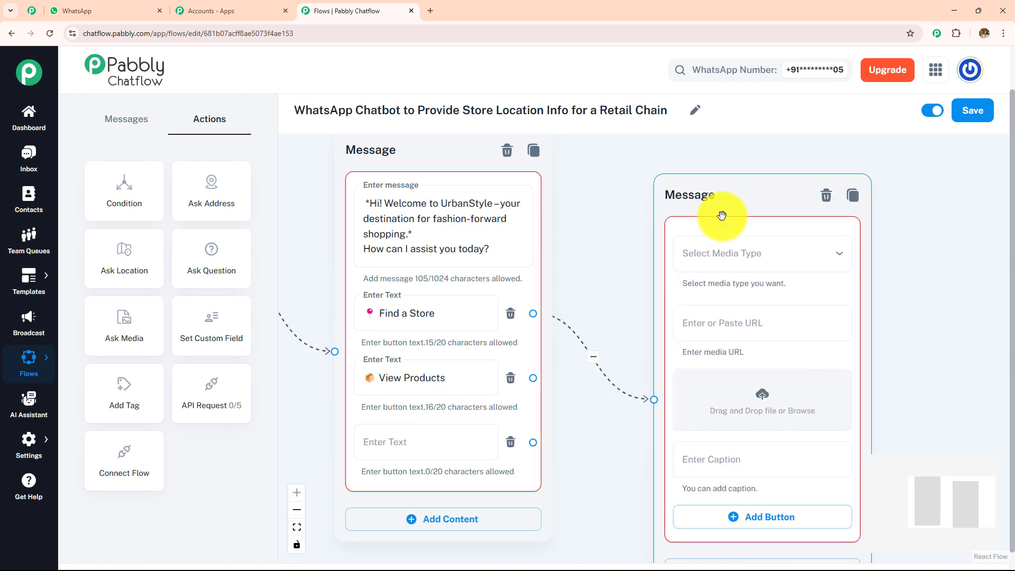
Step: Check the media type options and the file upload dialog of the new media message node without choosing anything
{"action": "left_click", "coordinate": [728, 254]}
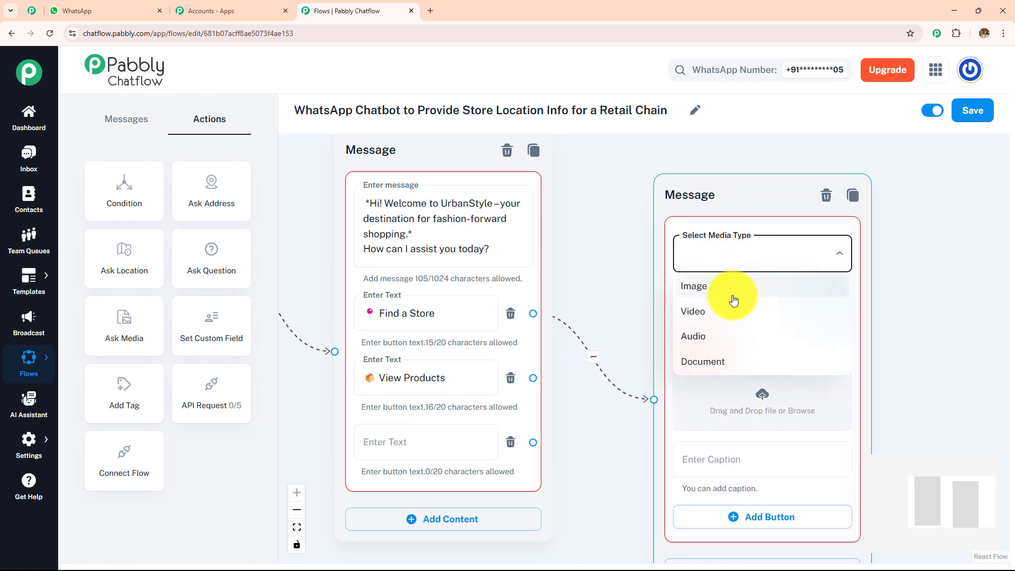
{"action": "left_click", "coordinate": [882, 278]}
{"action": "left_click", "coordinate": [761, 396]}
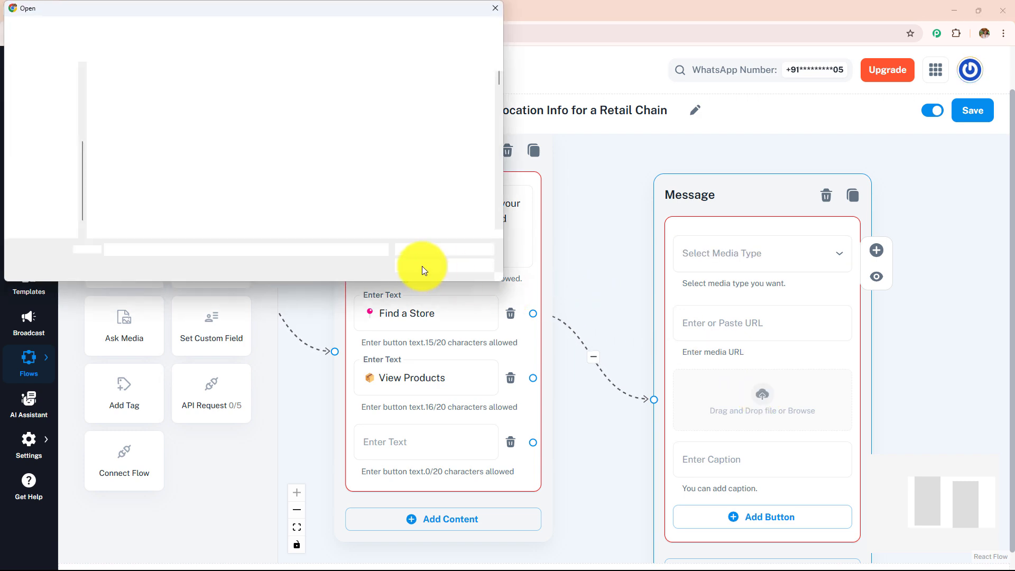
{"action": "left_click", "coordinate": [465, 265]}
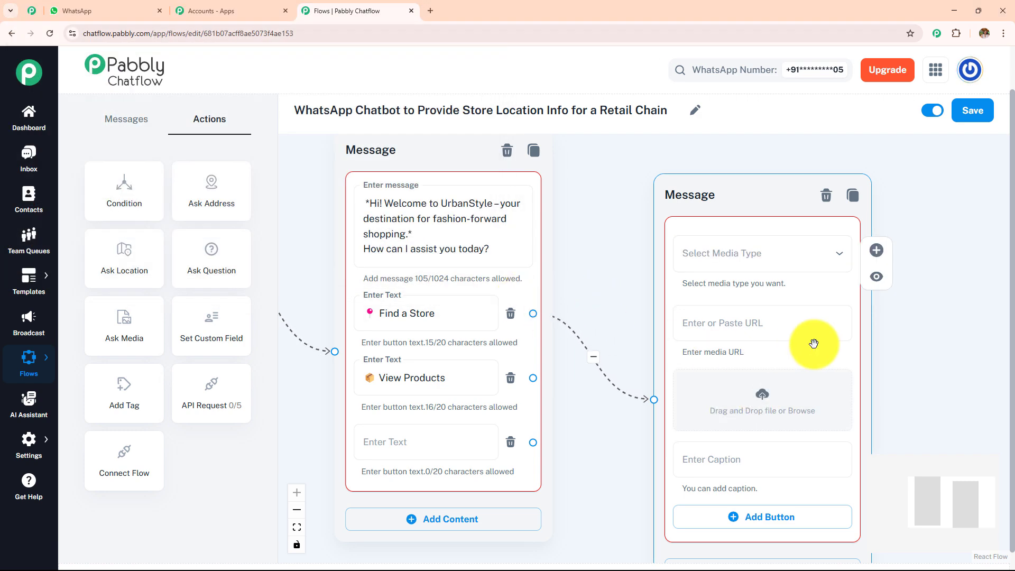
Step: Add an empty button below the caption of the media message node
{"action": "left_click_drag", "start_coordinate": [909, 340], "coordinate": [779, 206]}
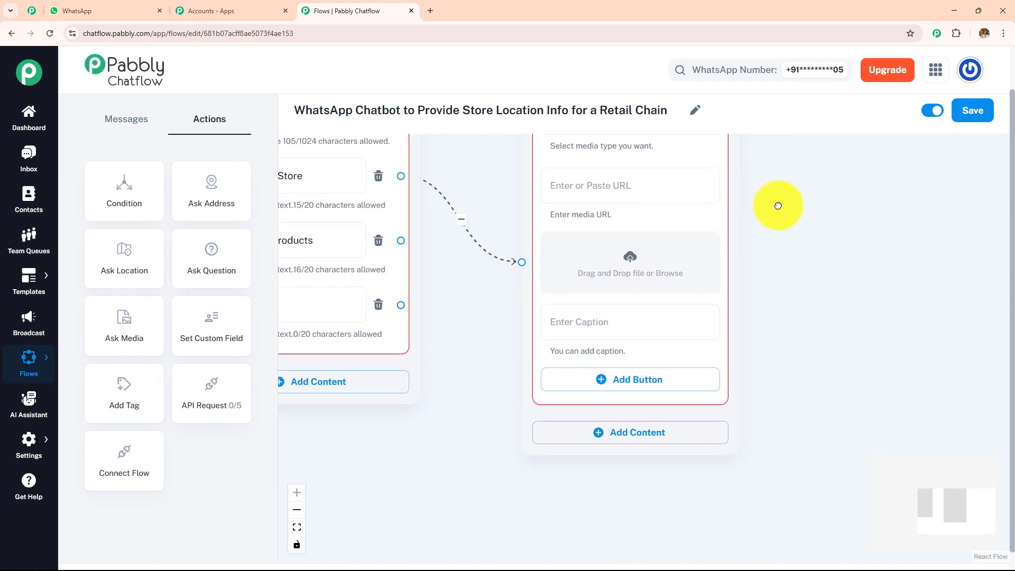
{"action": "left_click", "coordinate": [627, 326]}
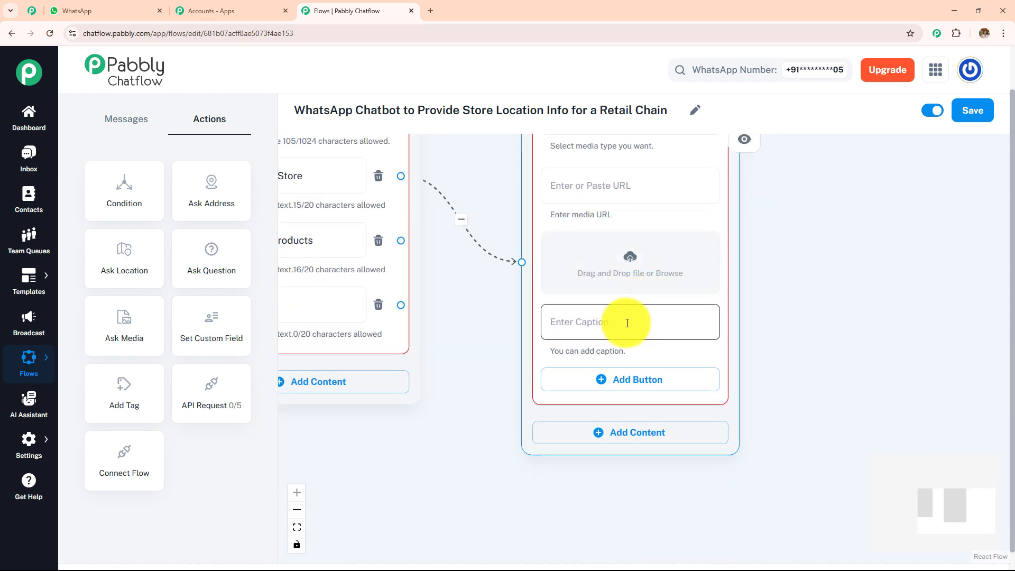
{"action": "left_click", "coordinate": [813, 328]}
{"action": "scroll", "coordinate": [767, 312], "scroll_direction": "down", "scroll_amount": 2}
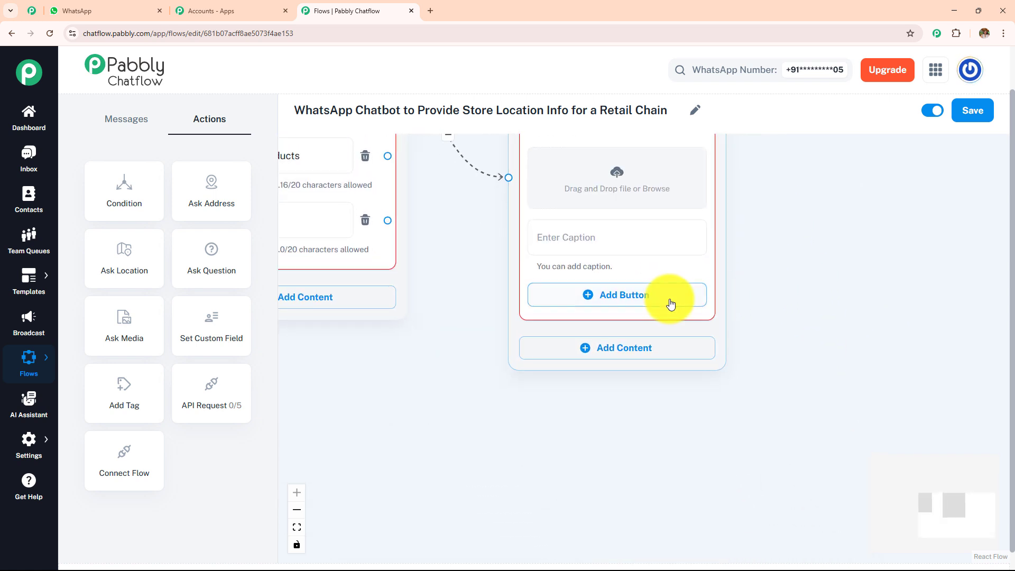
{"action": "left_click", "coordinate": [625, 300]}
{"action": "scroll", "coordinate": [827, 340], "scroll_direction": "up", "scroll_amount": 1}
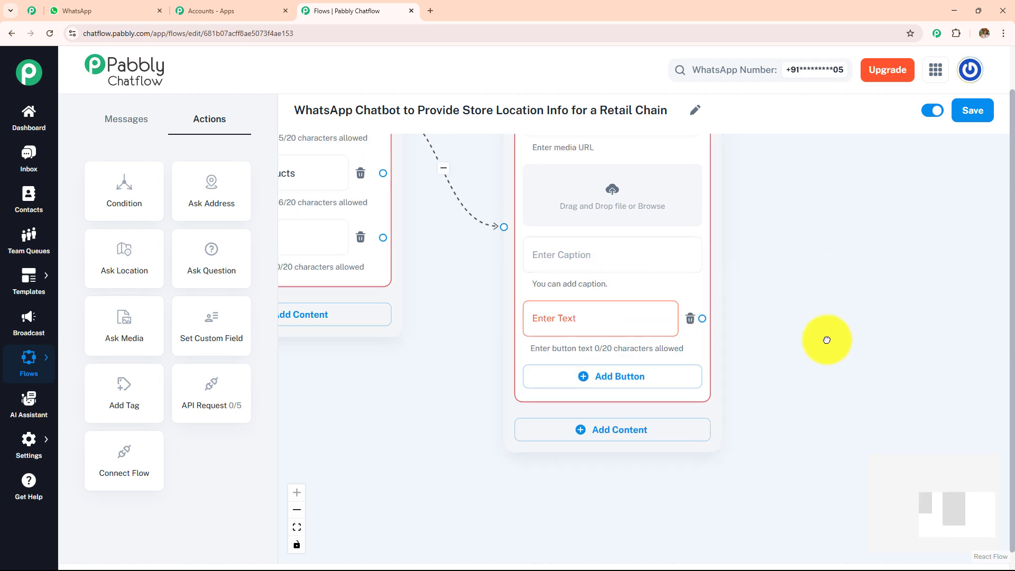
{"action": "scroll", "coordinate": [809, 381], "scroll_direction": "up", "scroll_amount": 4}
{"action": "left_click", "coordinate": [624, 185]}
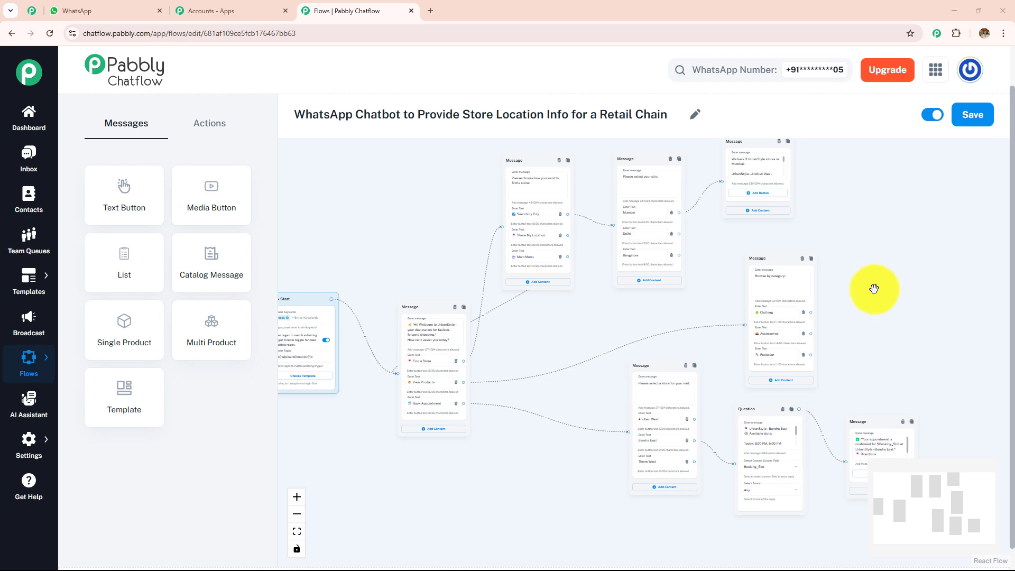
Step: Examine the "Find a Store" branch of the completed flow, from the search method and city choice to the Mumbai store details
{"action": "scroll", "coordinate": [757, 275], "scroll_direction": "up", "scroll_amount": 5}
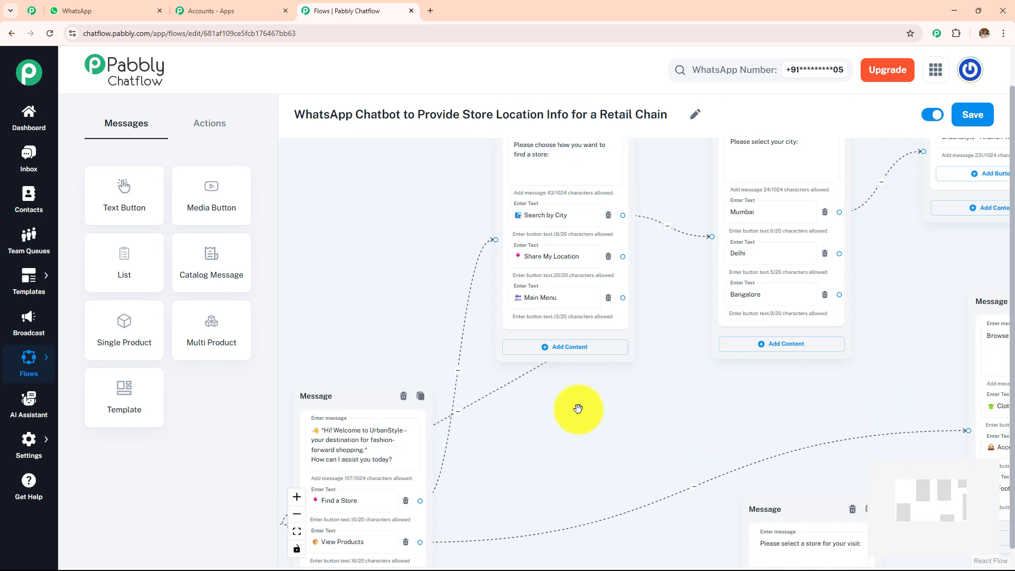
{"action": "left_click_drag", "start_coordinate": [578, 409], "coordinate": [537, 446]}
{"action": "left_click_drag", "start_coordinate": [601, 433], "coordinate": [571, 458]}
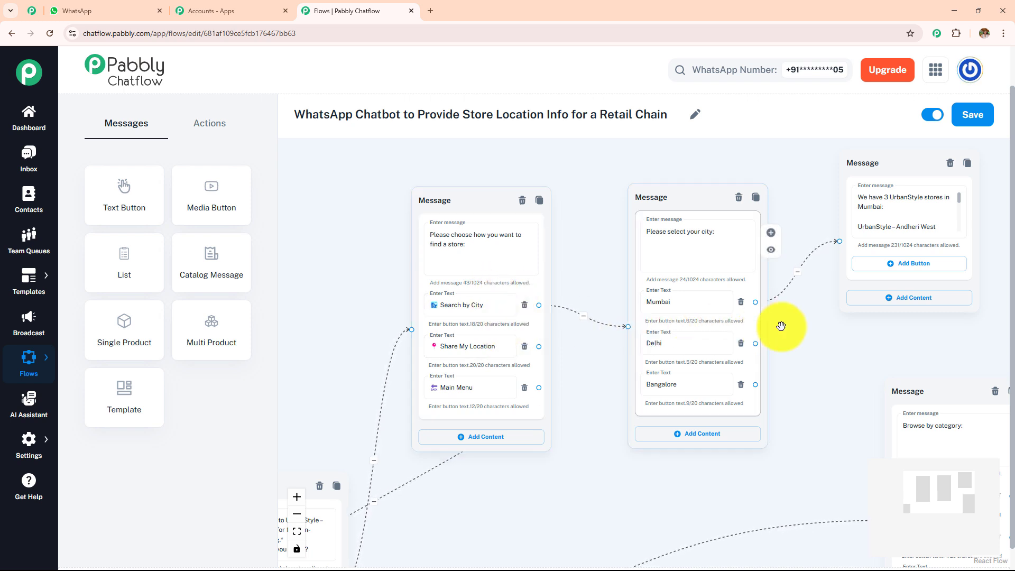
{"action": "left_click_drag", "start_coordinate": [820, 333], "coordinate": [718, 354]}
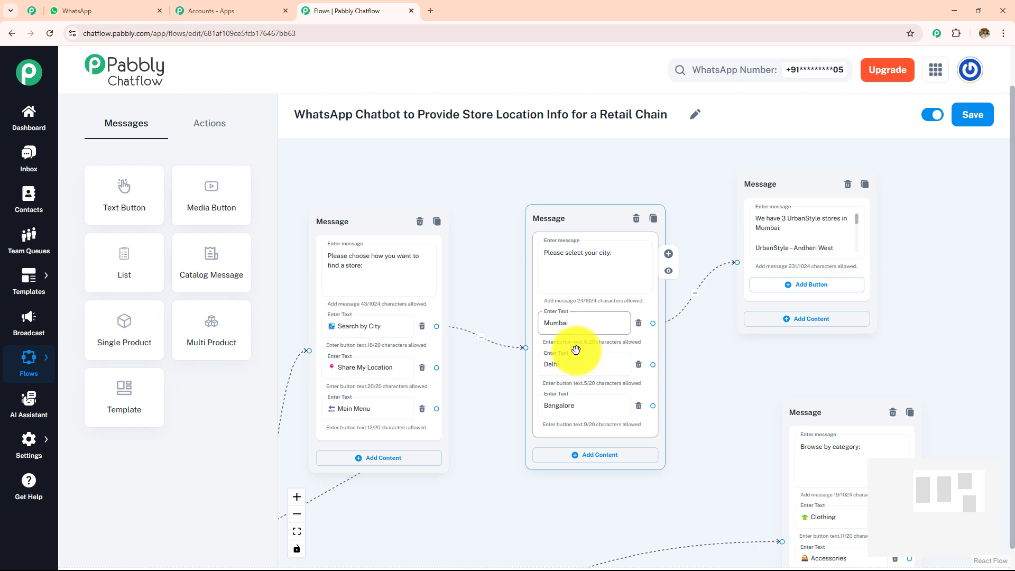
{"action": "left_click_drag", "start_coordinate": [746, 374], "coordinate": [693, 380]}
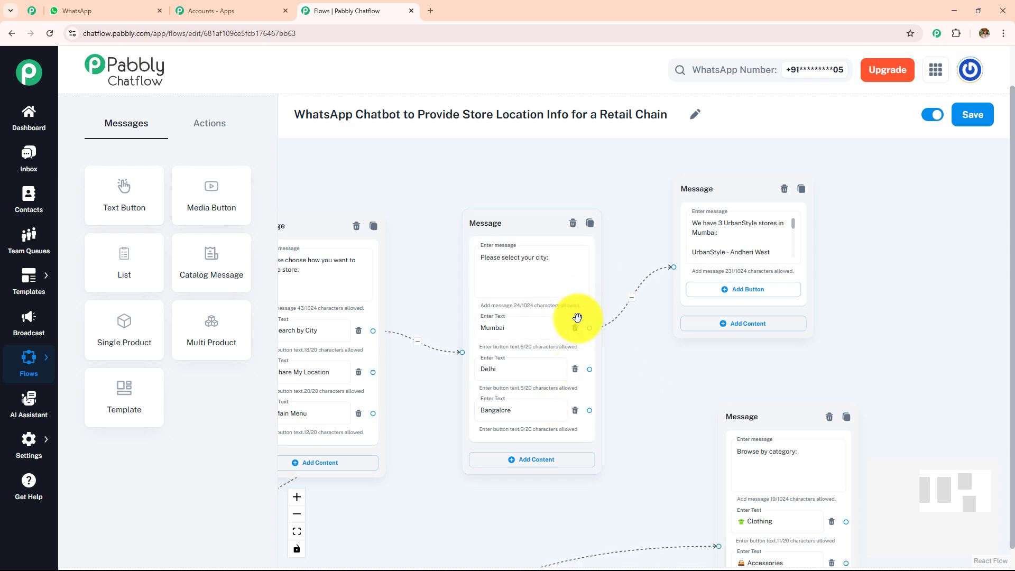
{"action": "scroll", "coordinate": [668, 364], "scroll_direction": "up", "scroll_amount": 3}
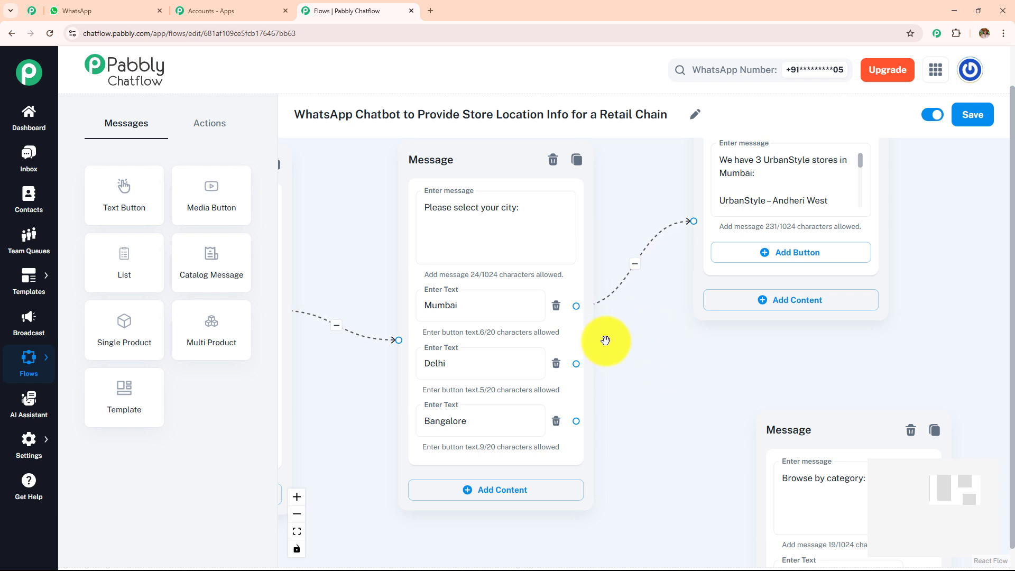
{"action": "left_click_drag", "start_coordinate": [652, 338], "coordinate": [596, 393]}
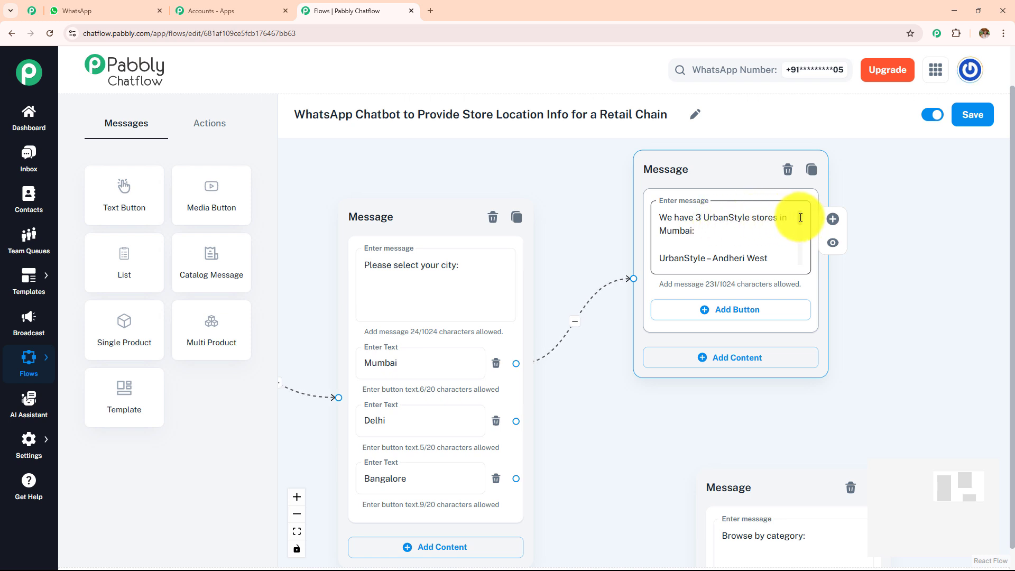
{"action": "left_click_drag", "start_coordinate": [801, 219], "coordinate": [801, 260]}
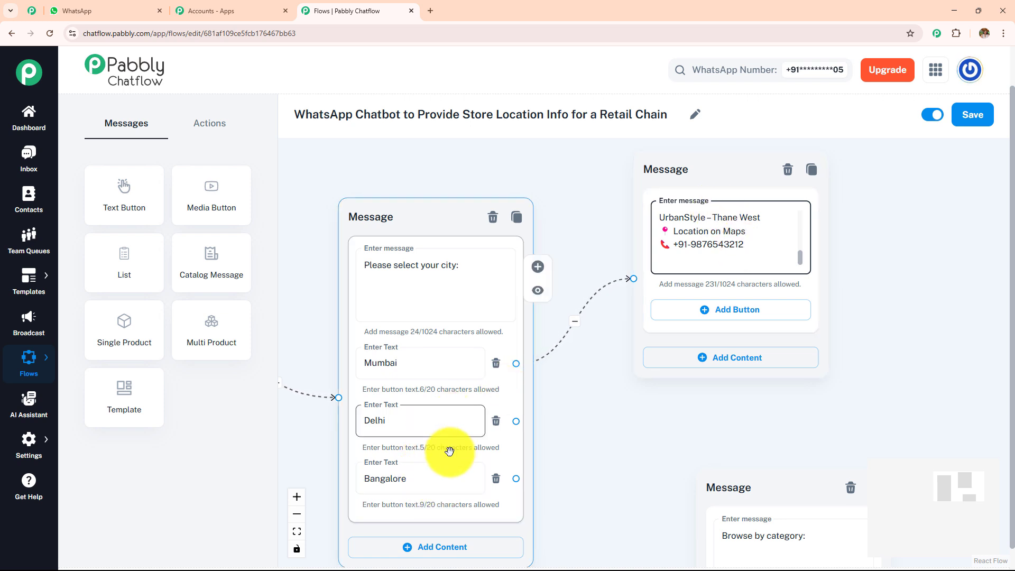
{"action": "scroll", "coordinate": [793, 241], "scroll_direction": "up", "scroll_amount": 1}
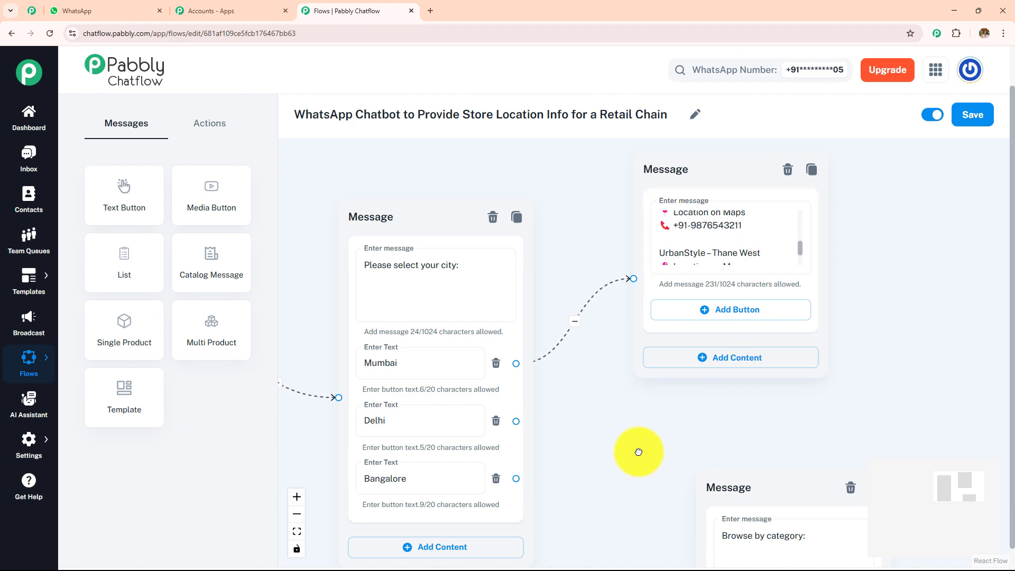
Step: Examine the "View Products" branch of the completed flow and the category buttons of its "Browse by category" message
{"action": "left_click_drag", "start_coordinate": [639, 452], "coordinate": [727, 347]}
{"action": "scroll", "coordinate": [727, 347], "scroll_direction": "down", "scroll_amount": 4}
{"action": "left_click_drag", "start_coordinate": [708, 410], "coordinate": [763, 339]}
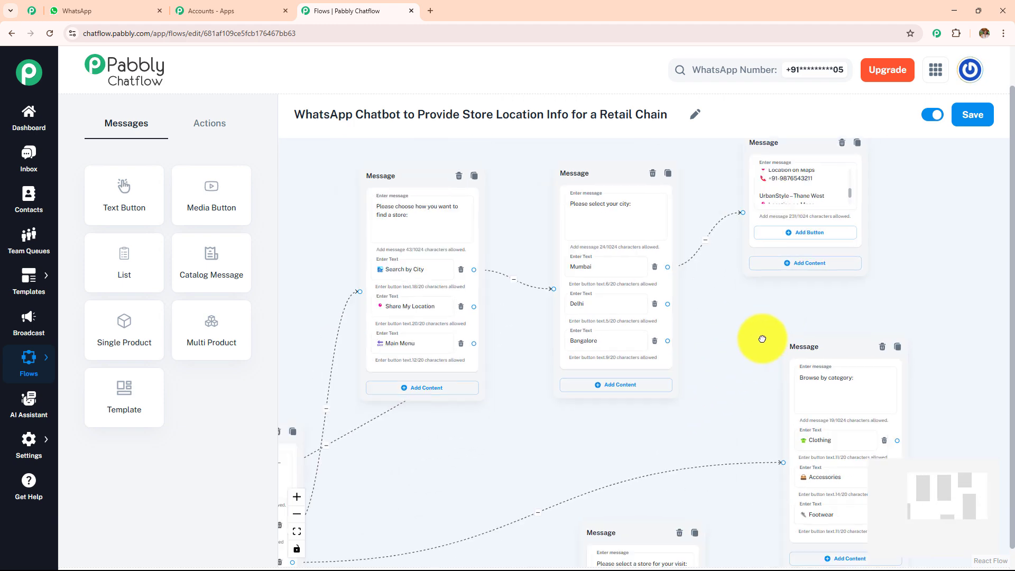
{"action": "left_click_drag", "start_coordinate": [524, 421], "coordinate": [461, 306]}
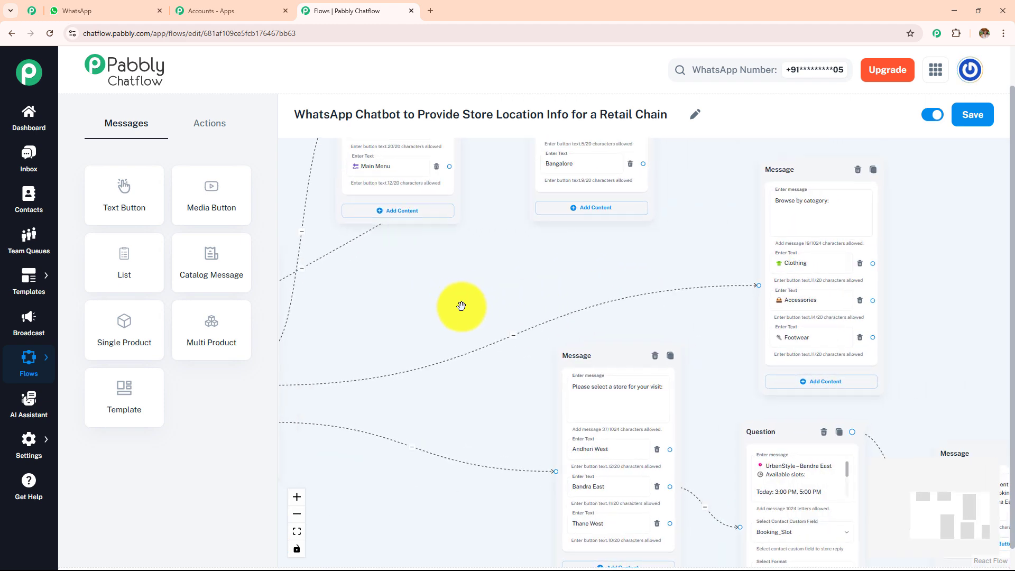
{"action": "scroll", "coordinate": [696, 252], "scroll_direction": "up", "scroll_amount": 2}
{"action": "left_click_drag", "start_coordinate": [696, 252], "coordinate": [526, 291]}
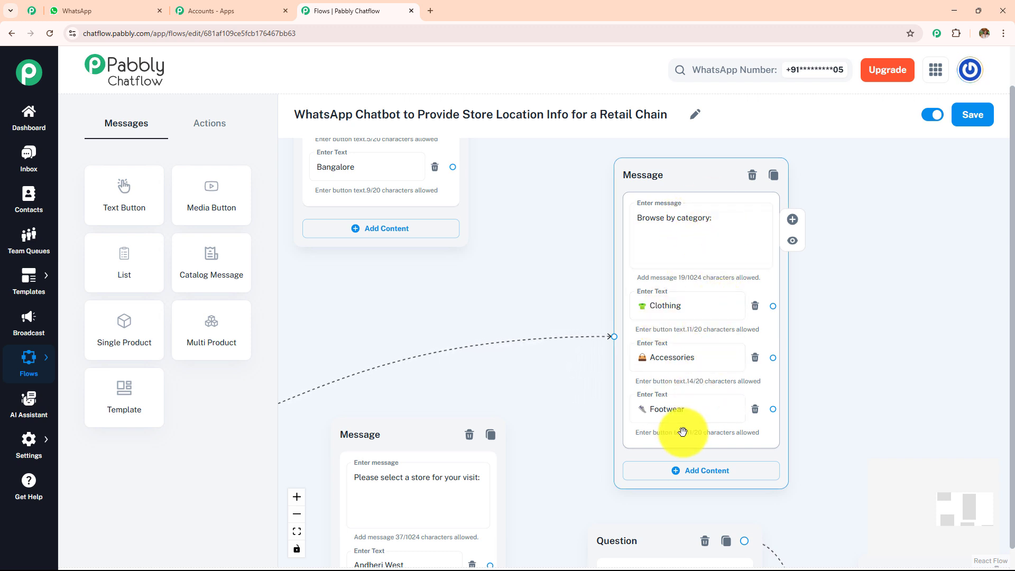
{"action": "left_click_drag", "start_coordinate": [716, 308], "coordinate": [487, 315]}
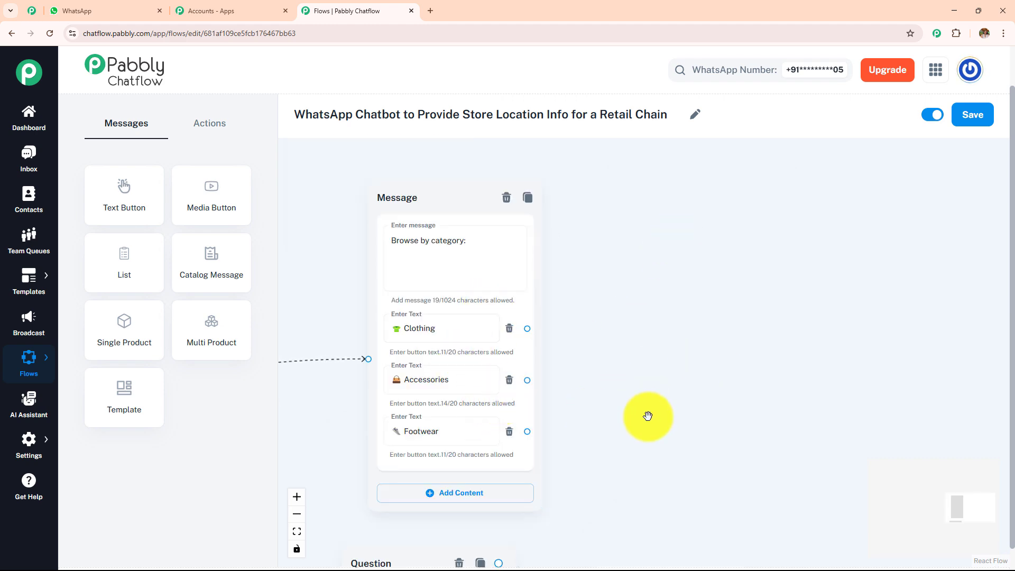
{"action": "scroll", "coordinate": [649, 416], "scroll_direction": "down", "scroll_amount": 2}
{"action": "left_click_drag", "start_coordinate": [299, 413], "coordinate": [506, 380]}
{"action": "left_click_drag", "start_coordinate": [624, 364], "coordinate": [427, 401]}
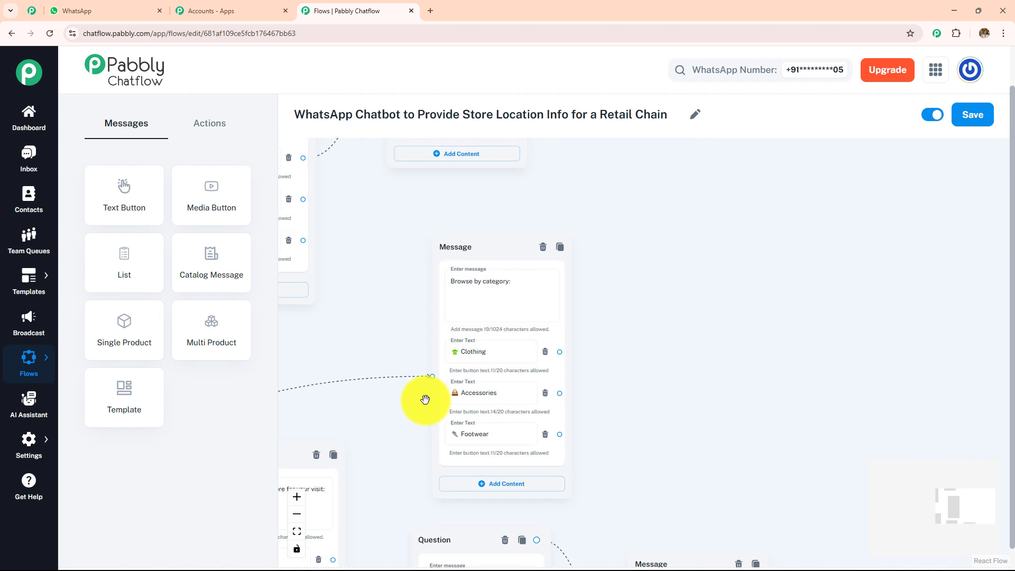
{"action": "scroll", "coordinate": [426, 400], "scroll_direction": "up", "scroll_amount": 4}
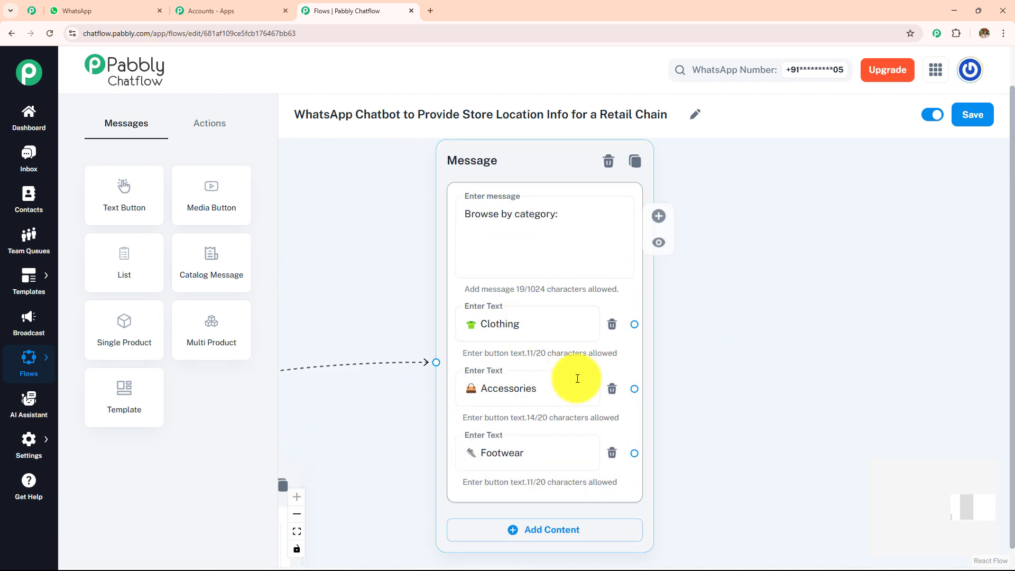
Step: Examine the "Book Appointment" branch of the completed flow, covering the store selection, the Bandra East slot question and the confirmation message
{"action": "left_click_drag", "start_coordinate": [696, 351], "coordinate": [907, 226]}
{"action": "scroll", "coordinate": [487, 363], "scroll_direction": "down", "scroll_amount": 2}
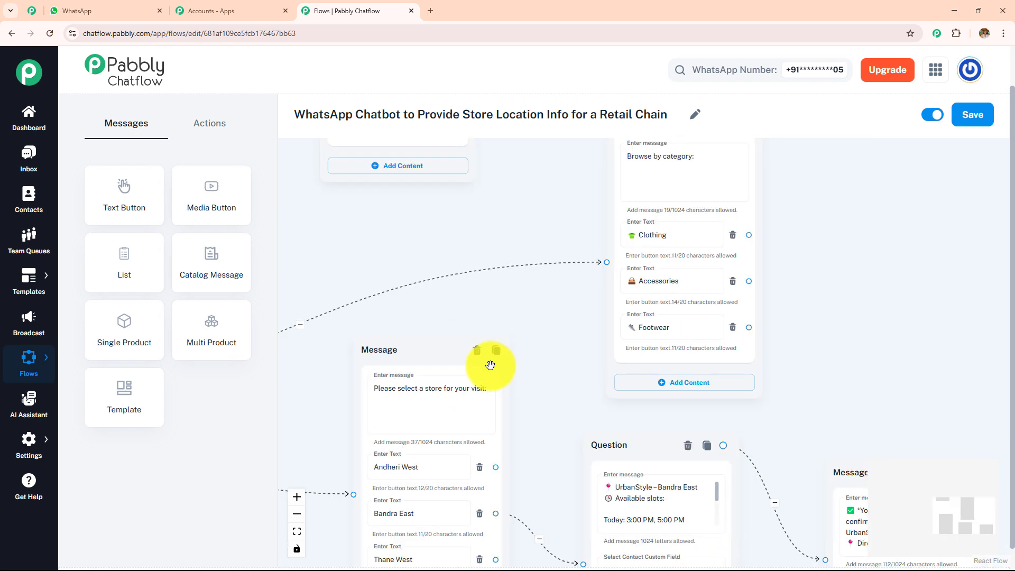
{"action": "left_click_drag", "start_coordinate": [313, 399], "coordinate": [484, 275]}
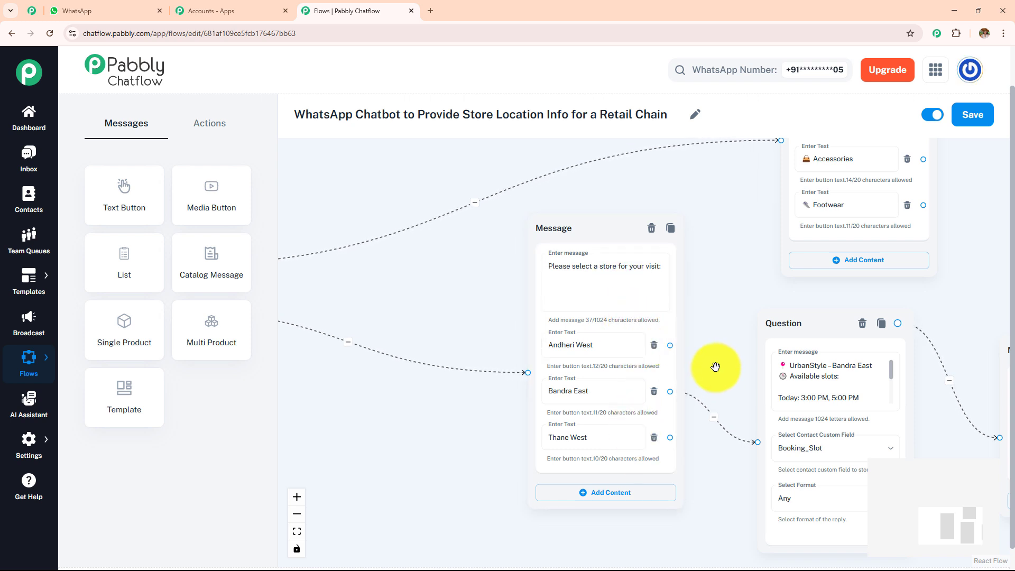
{"action": "left_click_drag", "start_coordinate": [721, 363], "coordinate": [607, 356]}
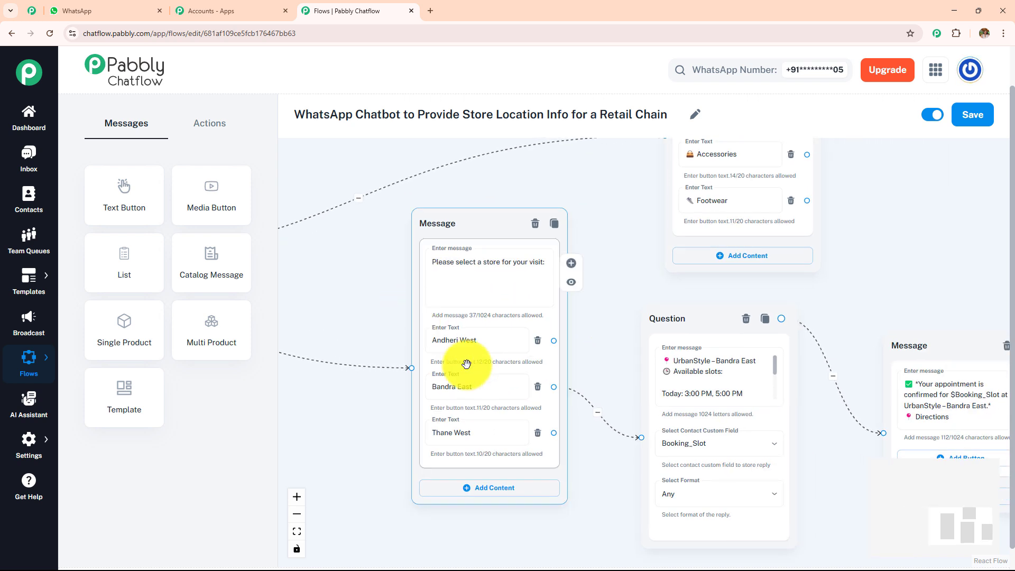
{"action": "left_click_drag", "start_coordinate": [481, 349], "coordinate": [403, 338]}
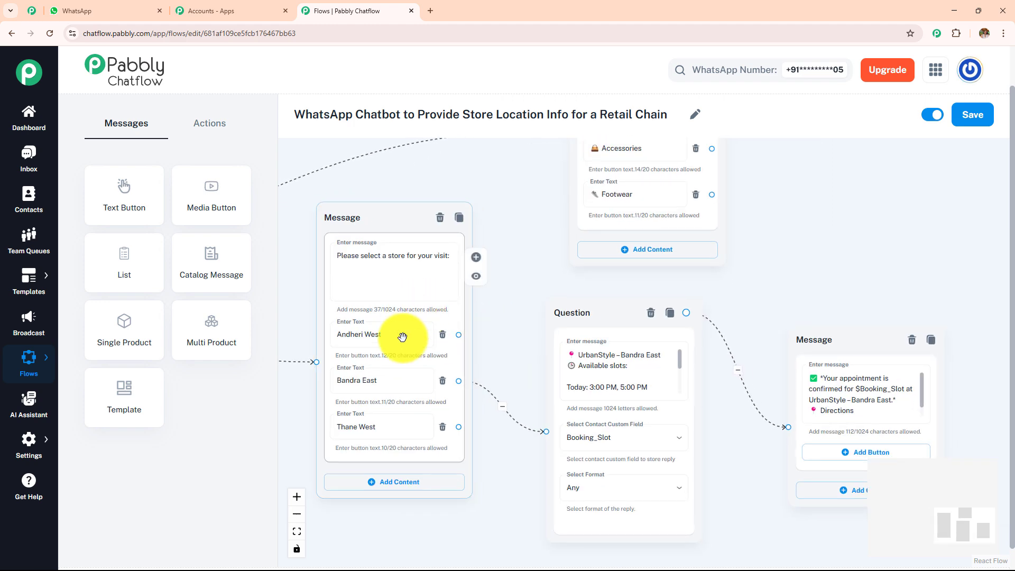
{"action": "left_click_drag", "start_coordinate": [716, 422], "coordinate": [657, 417]}
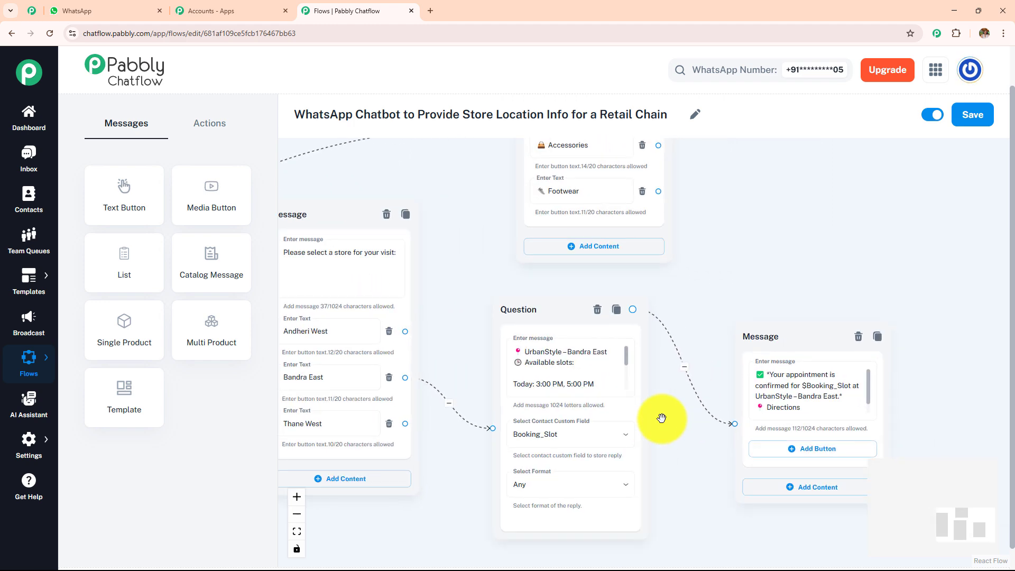
{"action": "scroll", "coordinate": [661, 418], "scroll_direction": "up", "scroll_amount": 3}
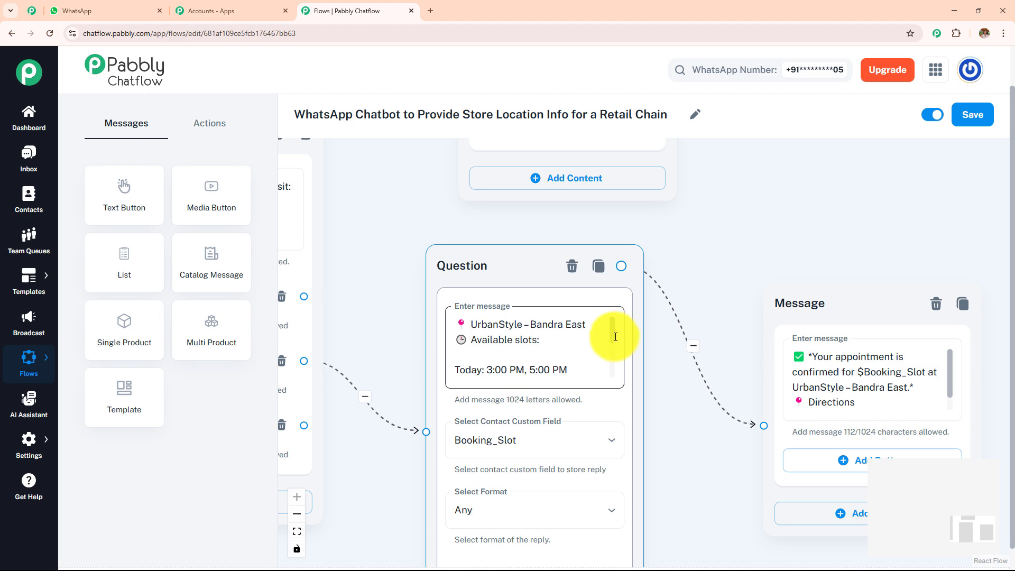
{"action": "scroll", "coordinate": [616, 337], "scroll_direction": "down", "scroll_amount": 3}
{"action": "scroll", "coordinate": [608, 340], "scroll_direction": "up", "scroll_amount": 3}
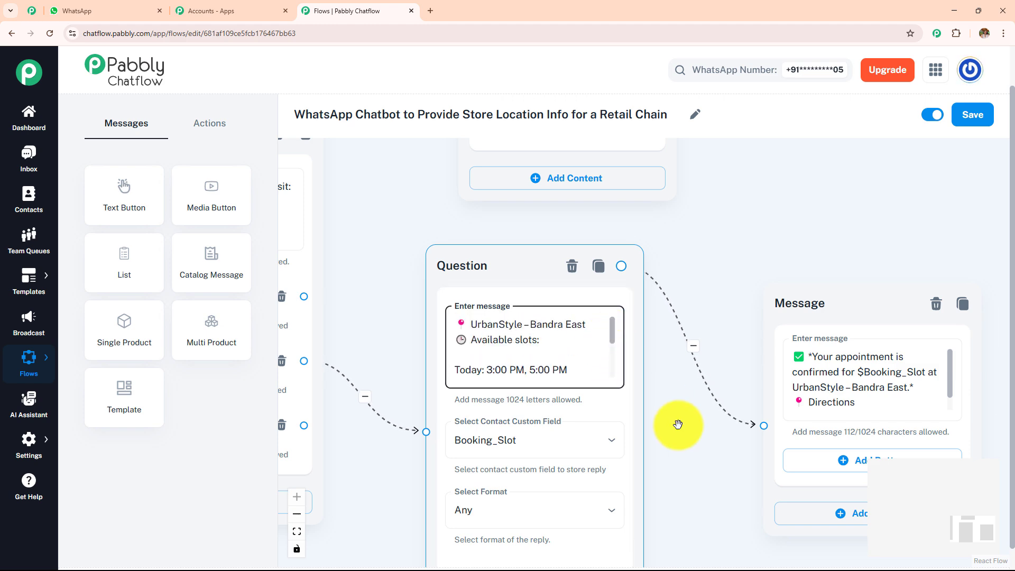
{"action": "left_click_drag", "start_coordinate": [678, 424], "coordinate": [651, 335]}
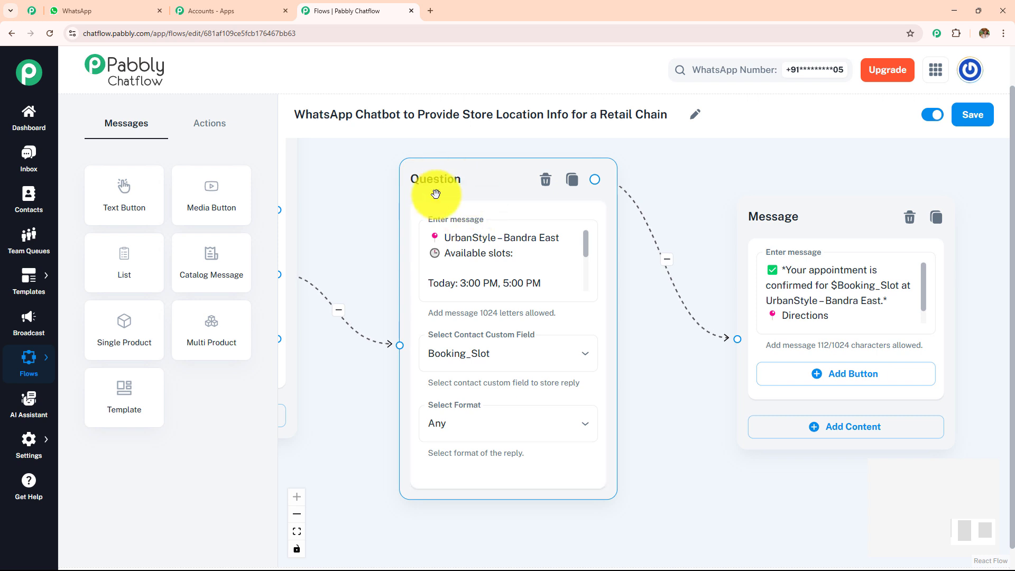
Step: Examine the Ask Question action, the Bandra East question's slot text, custom field and reply format options, and the linked confirmation message
{"action": "left_click", "coordinate": [212, 124]}
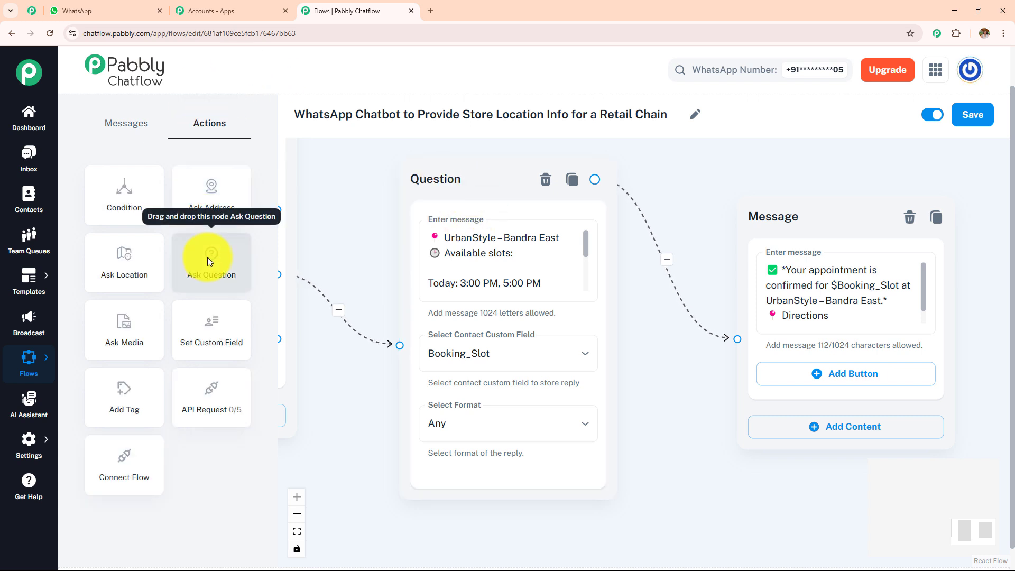
{"action": "left_click_drag", "start_coordinate": [693, 243], "coordinate": [697, 242]}
{"action": "left_click", "coordinate": [836, 257]}
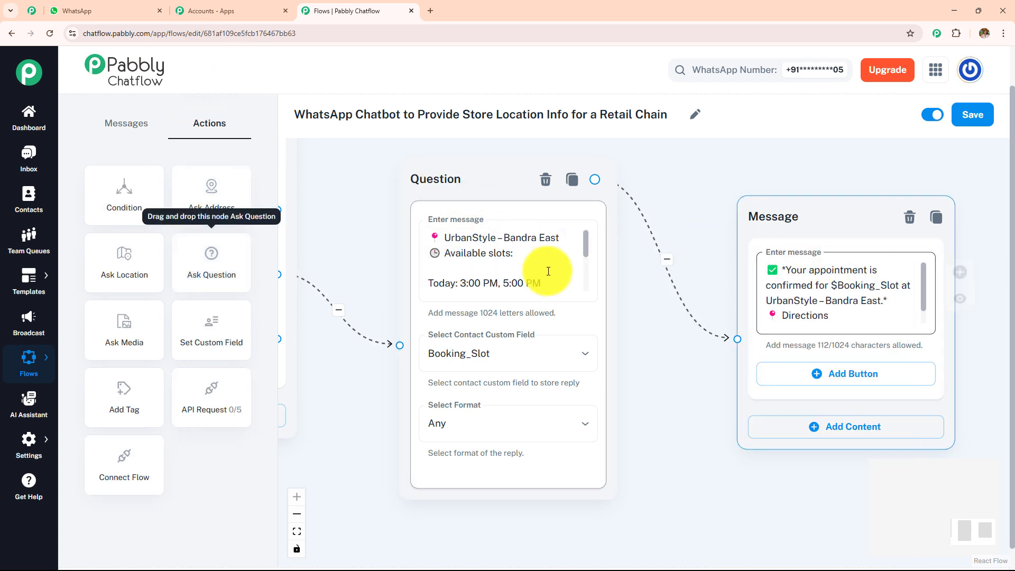
{"action": "left_click", "coordinate": [561, 258]}
{"action": "left_click_drag", "start_coordinate": [585, 252], "coordinate": [592, 305]}
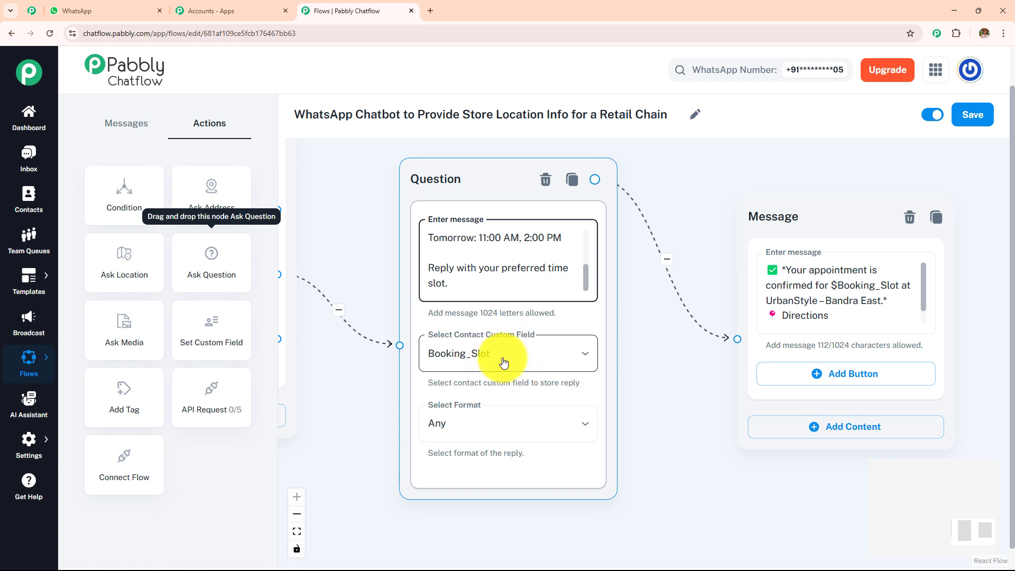
{"action": "left_click", "coordinate": [503, 428]}
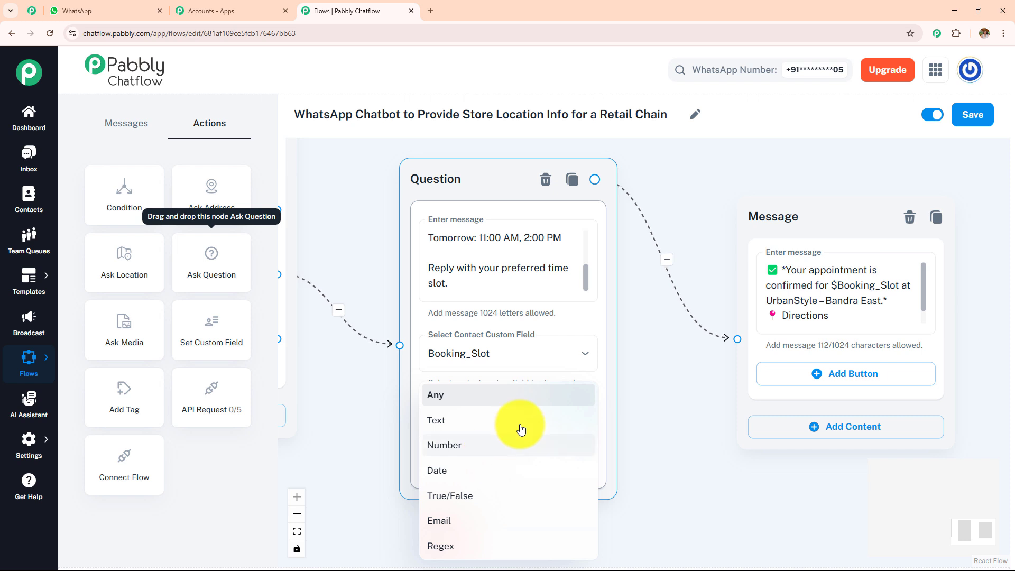
{"action": "left_click", "coordinate": [490, 398]}
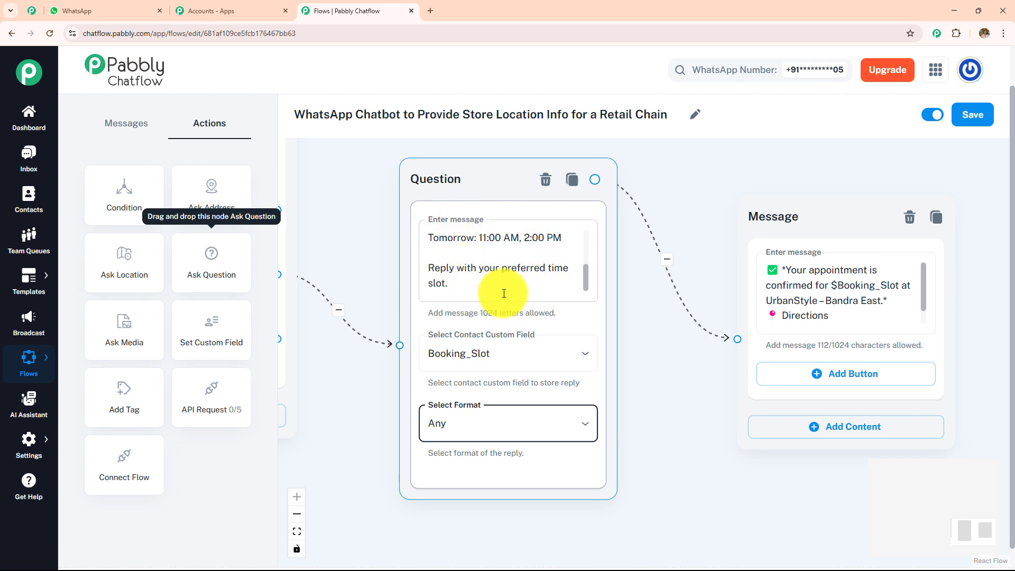
{"action": "left_click", "coordinate": [923, 288]}
{"action": "scroll", "coordinate": [928, 313], "scroll_direction": "down", "scroll_amount": 1}
{"action": "scroll", "coordinate": [889, 301], "scroll_direction": "up", "scroll_amount": 1}
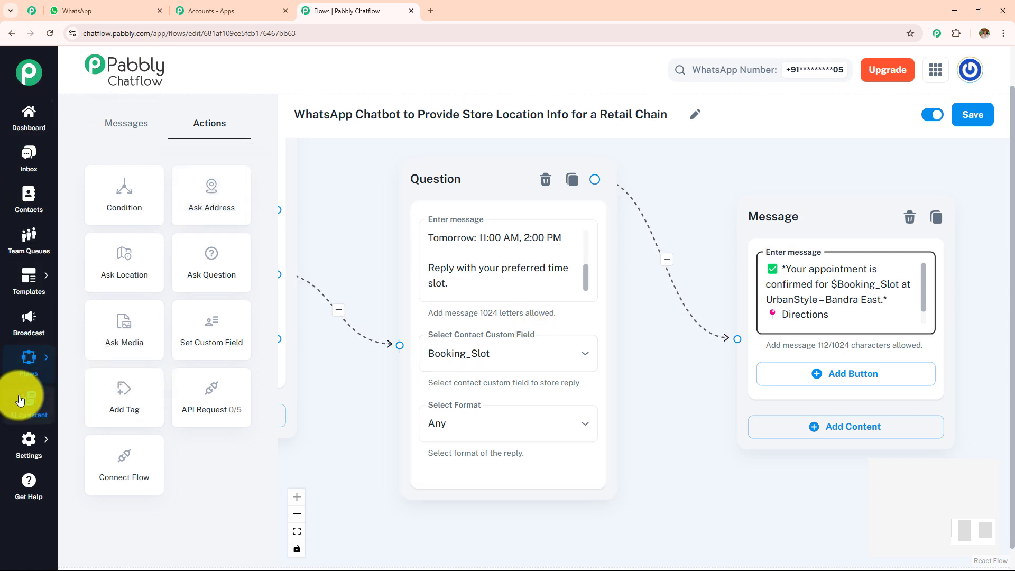
Step: Open the Contact Custom Fields settings in a separate tab and copy the Booking_Slot field
{"action": "mouse_move", "coordinate": [28, 442]}
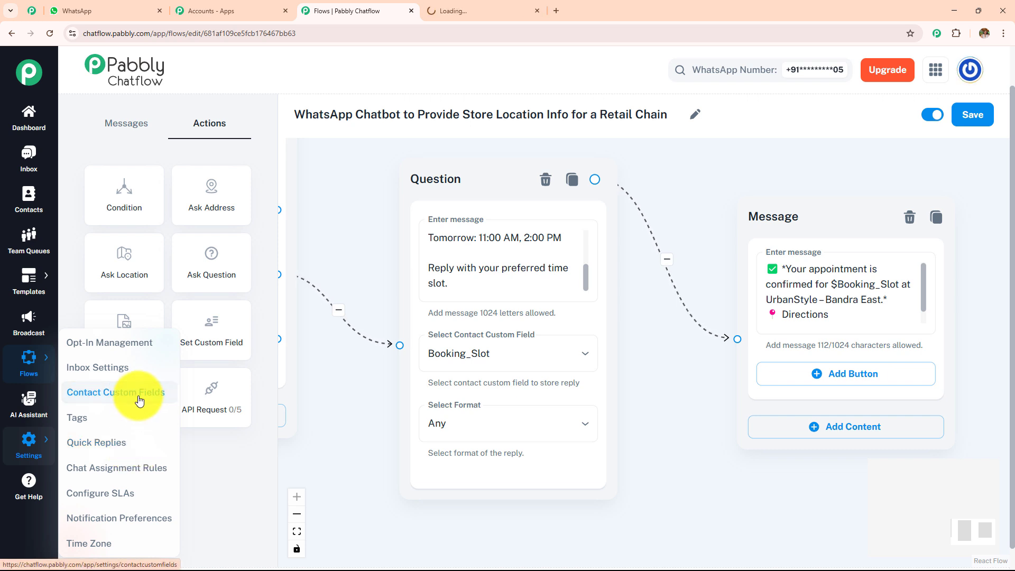
{"action": "left_click", "coordinate": [462, 4]}
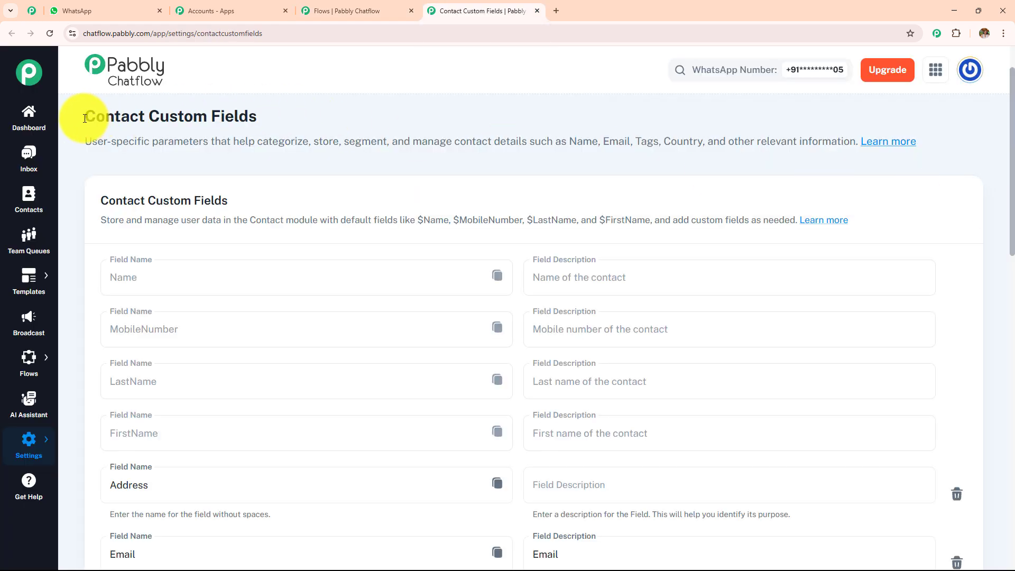
{"action": "left_click_drag", "start_coordinate": [86, 117], "coordinate": [412, 119]}
{"action": "scroll", "coordinate": [398, 222], "scroll_direction": "down", "scroll_amount": 8}
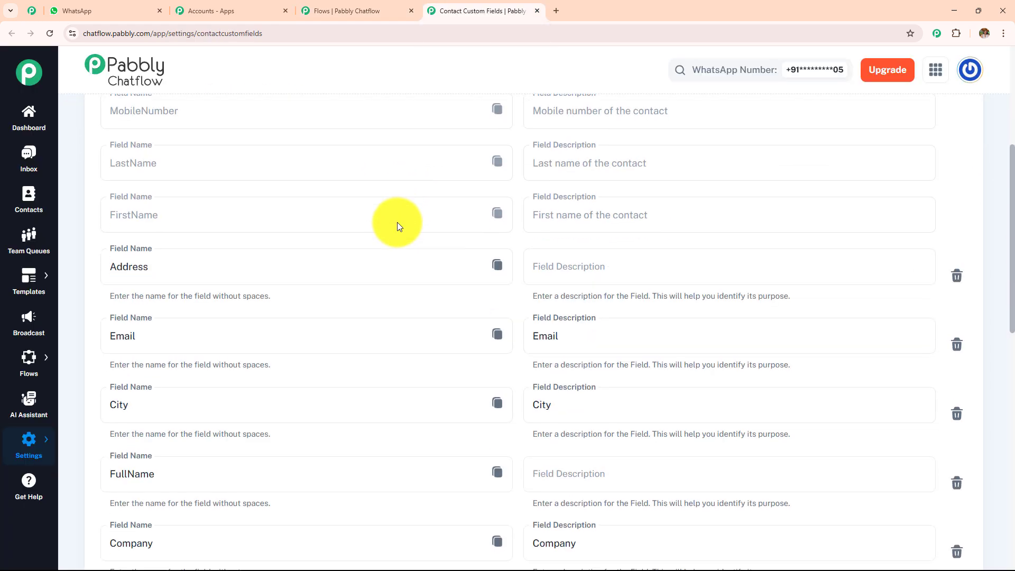
{"action": "scroll", "coordinate": [398, 222], "scroll_direction": "down", "scroll_amount": 8}
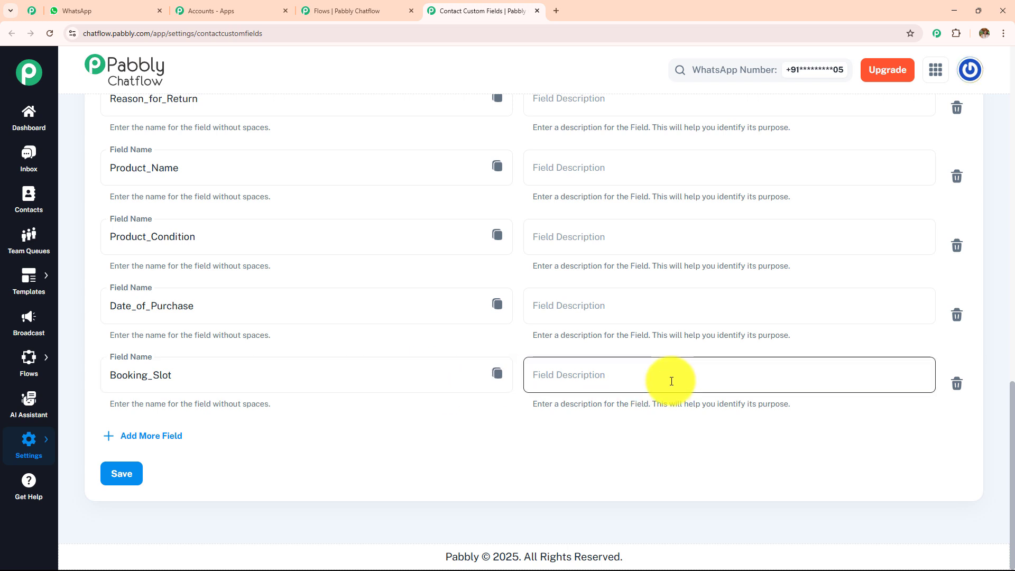
{"action": "left_click", "coordinate": [498, 376]}
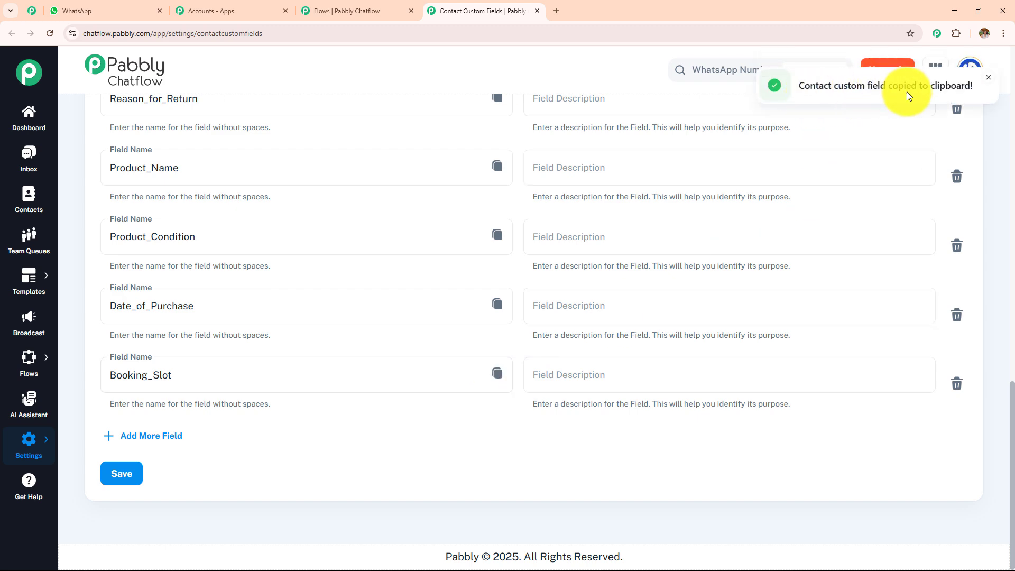
Step: Compare the flow's slot question and $Booking_Slot confirmation message with the appointment confirmation in the Retail Business chat on WhatsApp, returning to the flow
{"action": "left_click", "coordinate": [369, 10]}
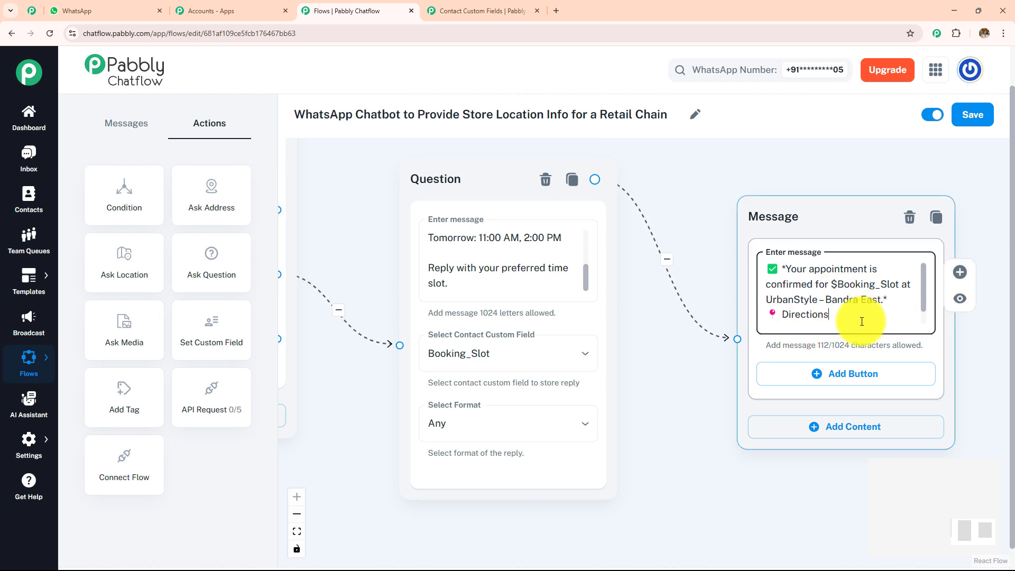
{"action": "left_click", "coordinate": [471, 282]}
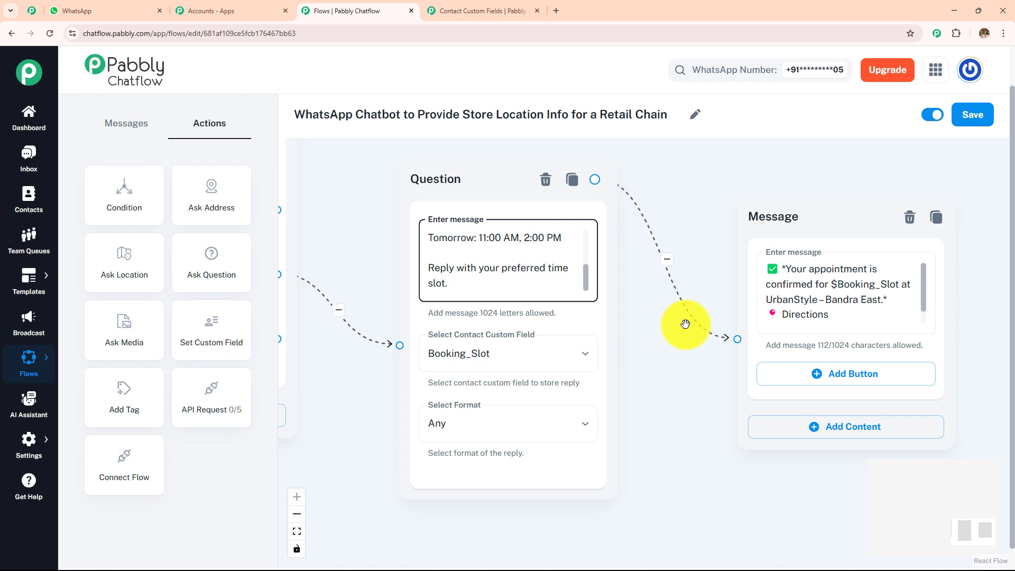
{"action": "left_click", "coordinate": [893, 302]}
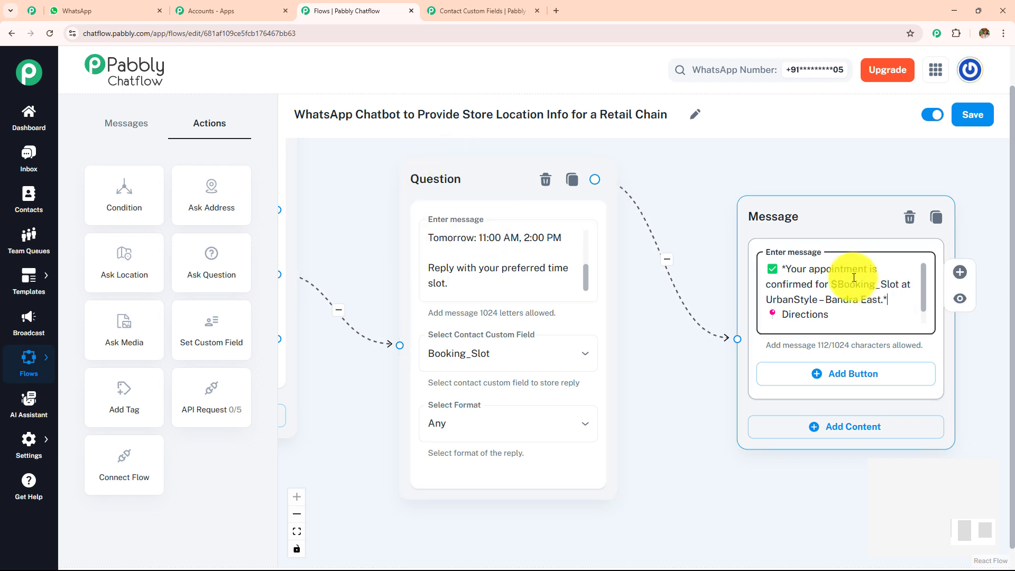
{"action": "left_click", "coordinate": [783, 269]}
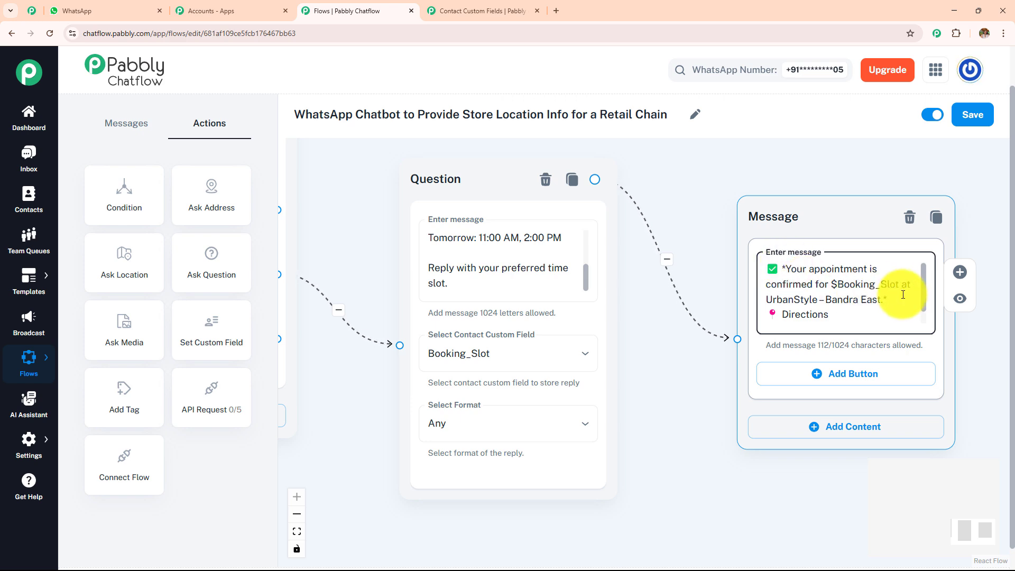
{"action": "left_click", "coordinate": [133, 11]}
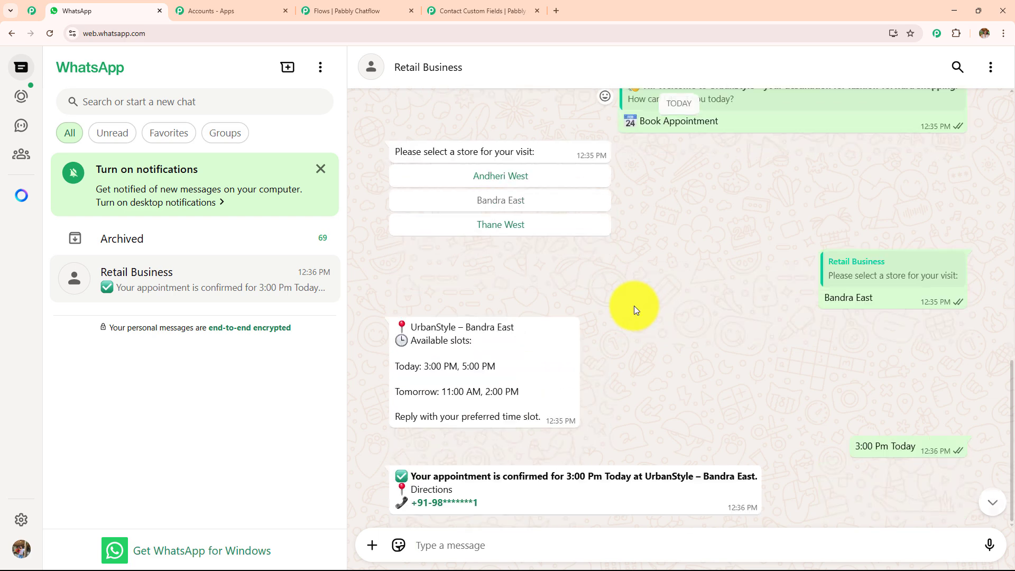
{"action": "left_click_drag", "start_coordinate": [412, 476], "coordinate": [797, 467]}
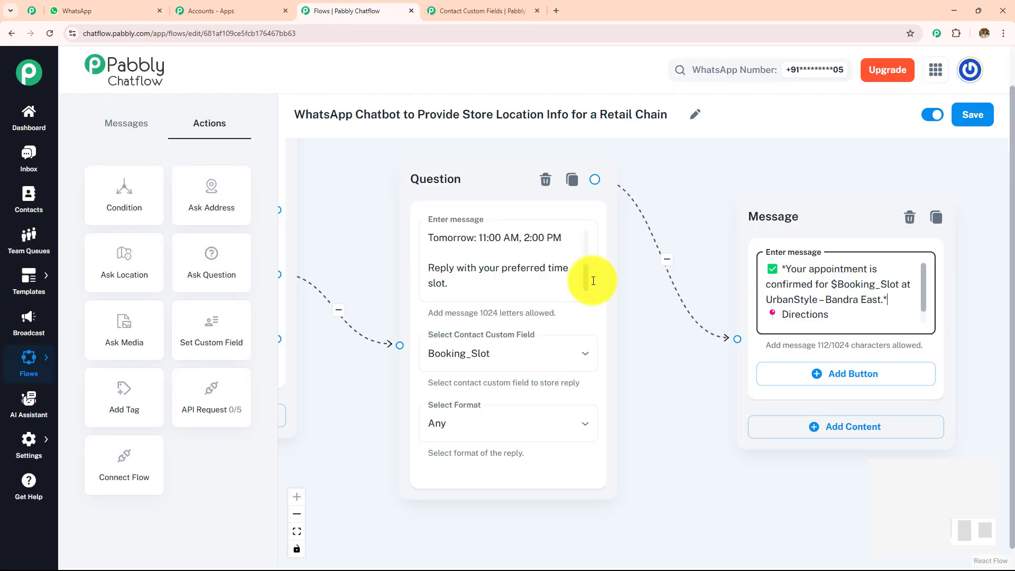
{"action": "left_click", "coordinate": [370, 11]}
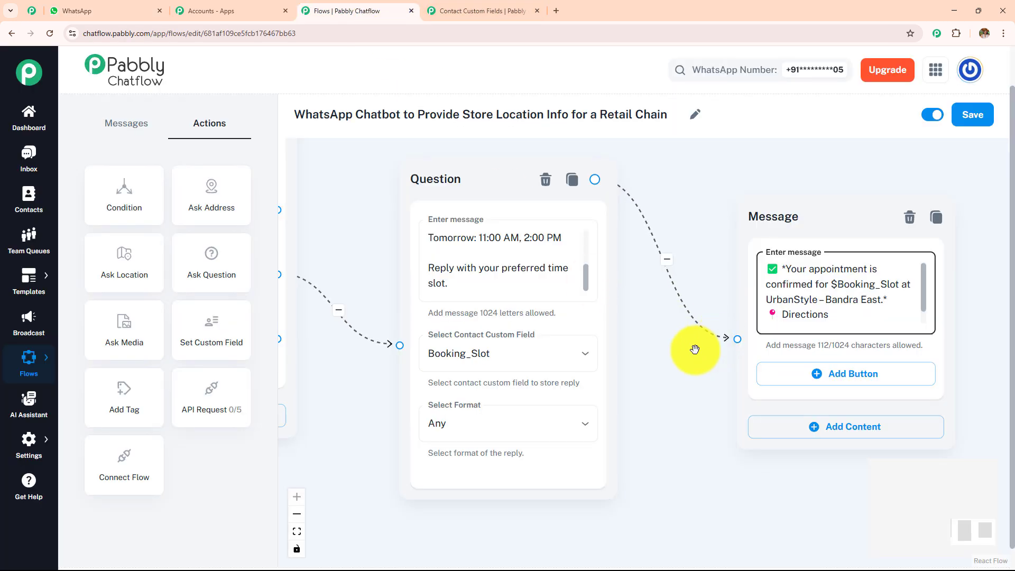
Step: Toggle the flow's active status off and on again, and save the flow
{"action": "scroll", "coordinate": [695, 350], "scroll_direction": "down", "scroll_amount": 5}
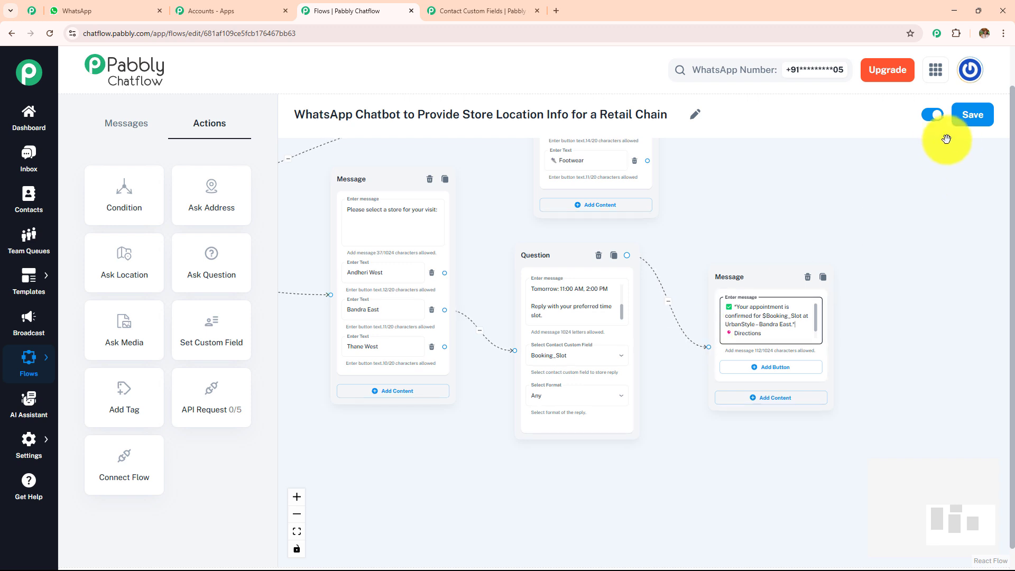
{"action": "left_click", "coordinate": [933, 115]}
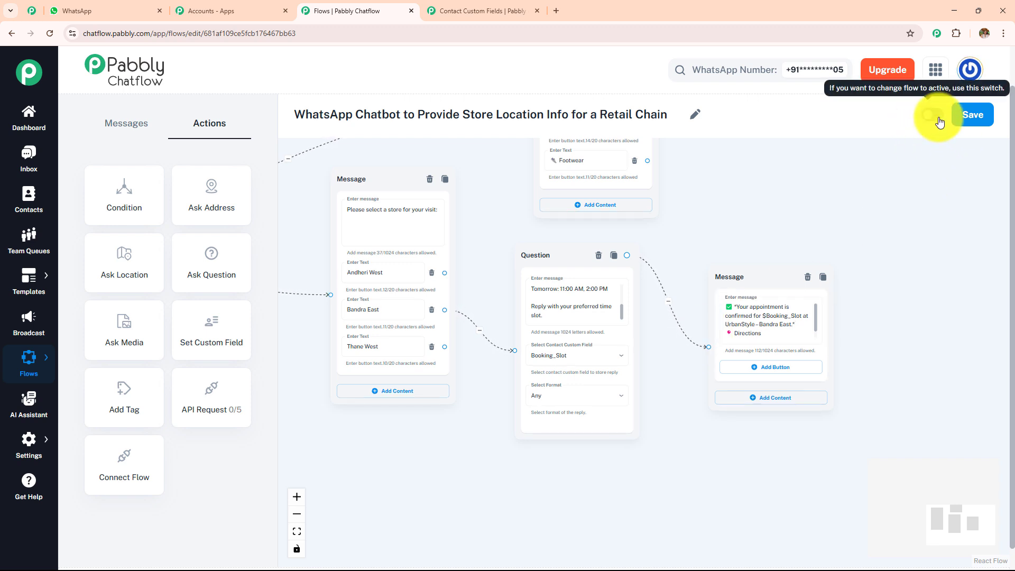
{"action": "left_click", "coordinate": [937, 119]}
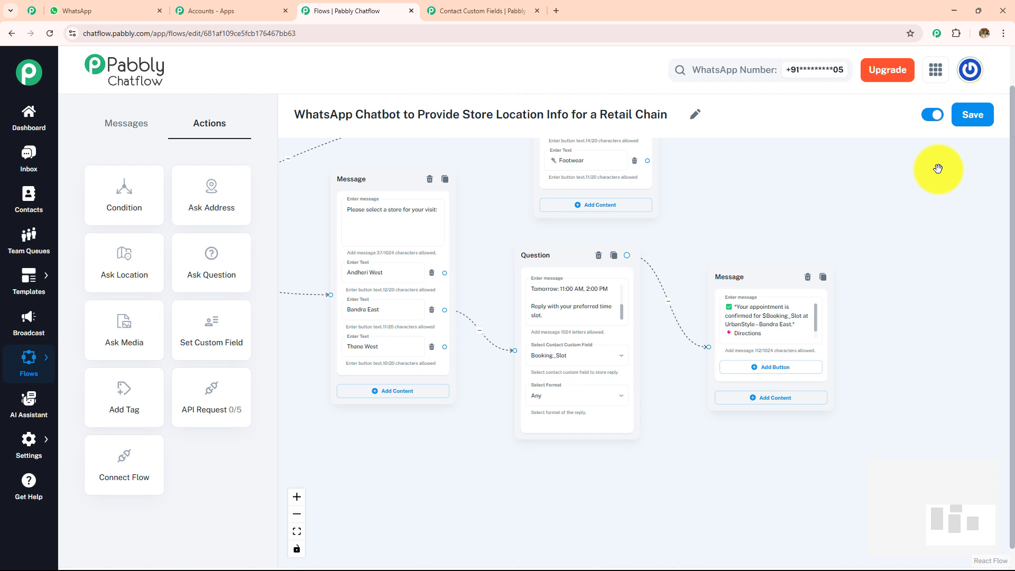
{"action": "left_click", "coordinate": [975, 117]}
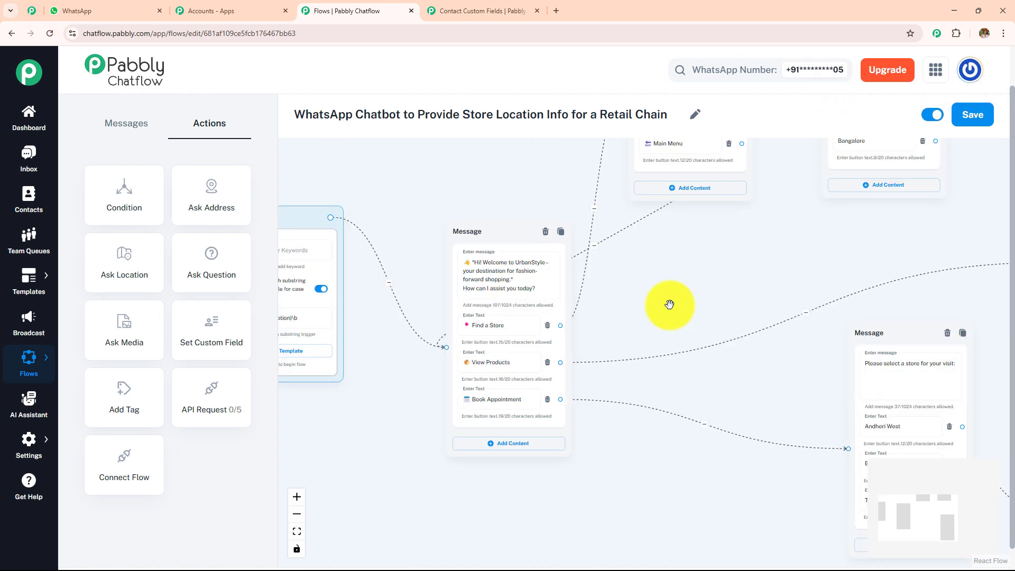
Step: Move the Bandra East question node slightly up, closer to the "Browse by category" message node
{"action": "scroll", "coordinate": [672, 304], "scroll_direction": "up", "scroll_amount": 4}
{"action": "left_click_drag", "start_coordinate": [828, 413], "coordinate": [170, 239]}
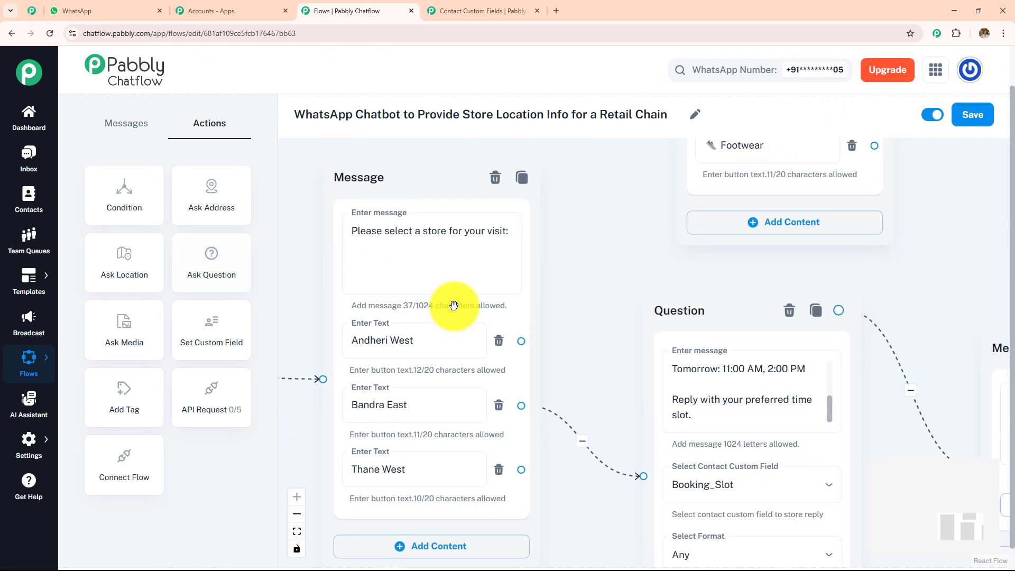
{"action": "left_click_drag", "start_coordinate": [589, 390], "coordinate": [531, 331]}
{"action": "left_click_drag", "start_coordinate": [606, 263], "coordinate": [621, 223]}
{"action": "left_click", "coordinate": [484, 335]}
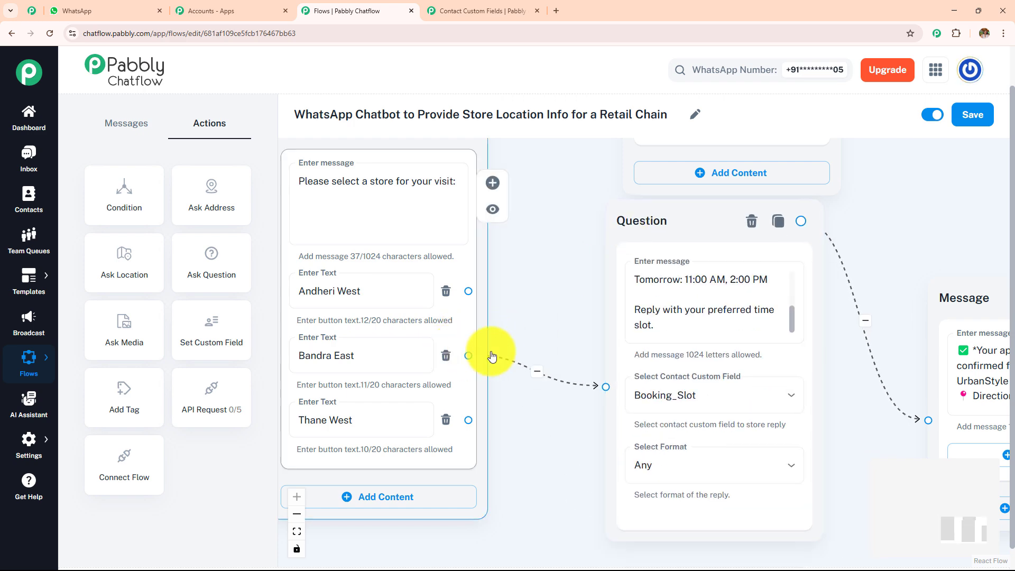
Step: Move the "Please select a store for your visit:" message node left, widening the gap to the question node
{"action": "scroll", "coordinate": [537, 267], "scroll_direction": "down", "scroll_amount": 2}
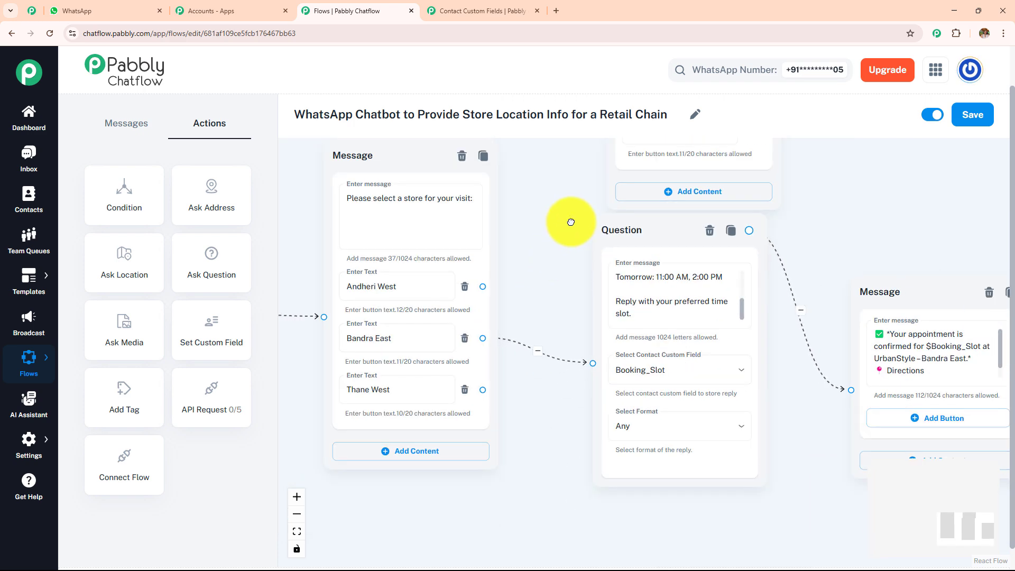
{"action": "left_click_drag", "start_coordinate": [571, 222], "coordinate": [580, 310]}
{"action": "scroll", "coordinate": [554, 271], "scroll_direction": "down", "scroll_amount": 2}
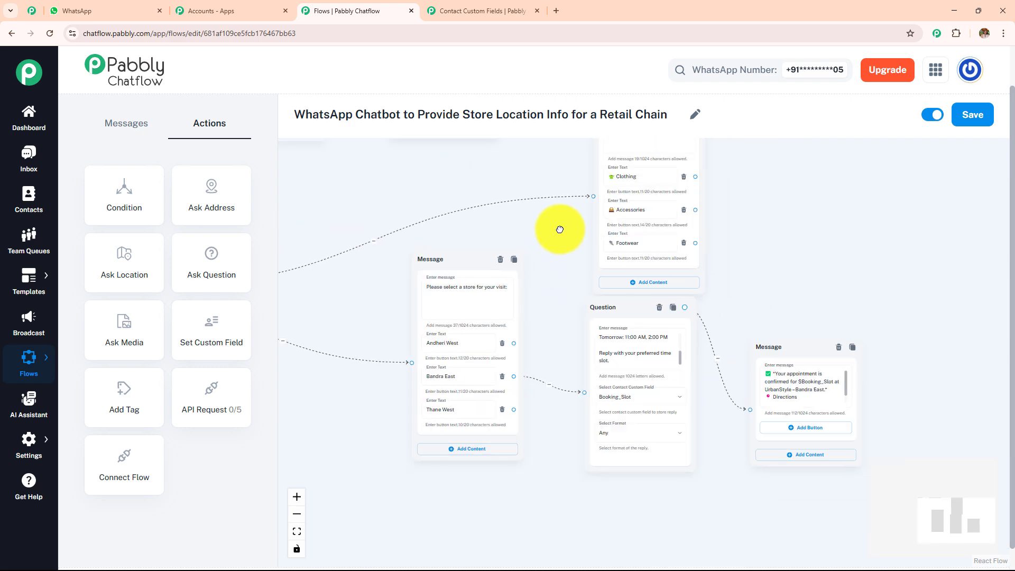
{"action": "left_click_drag", "start_coordinate": [560, 227], "coordinate": [687, 312]}
{"action": "left_click", "coordinate": [562, 341]}
{"action": "left_click_drag", "start_coordinate": [562, 341], "coordinate": [487, 353]}
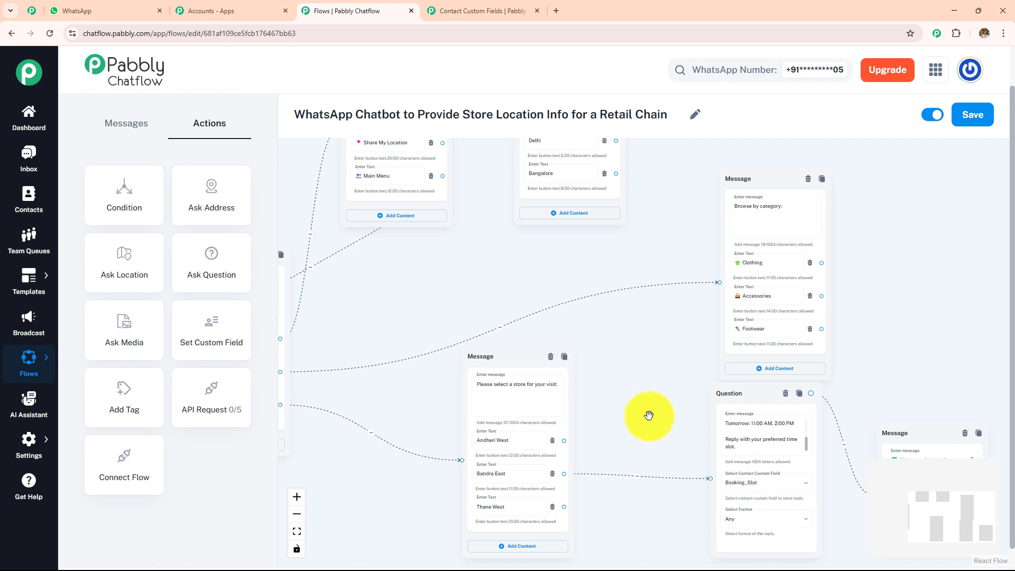
Step: Review the completed flow from the Flow Start trigger and welcome message buttons through the store search branch to the Mumbai store details
{"action": "left_click_drag", "start_coordinate": [651, 415], "coordinate": [627, 390]}
{"action": "scroll", "coordinate": [608, 336], "scroll_direction": "up", "scroll_amount": 3}
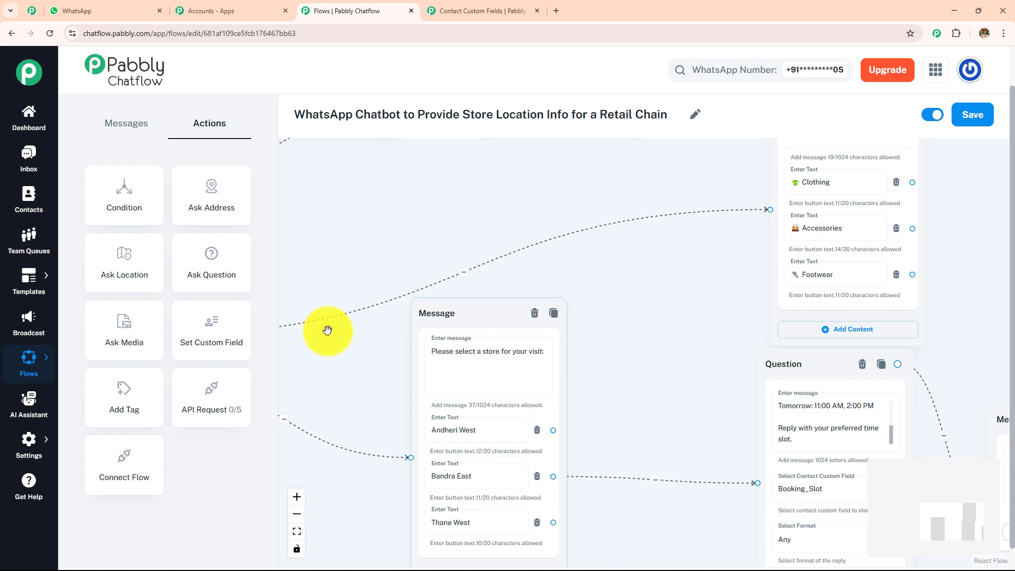
{"action": "left_click_drag", "start_coordinate": [329, 329], "coordinate": [666, 328]}
{"action": "scroll", "coordinate": [587, 350], "scroll_direction": "down", "scroll_amount": 3}
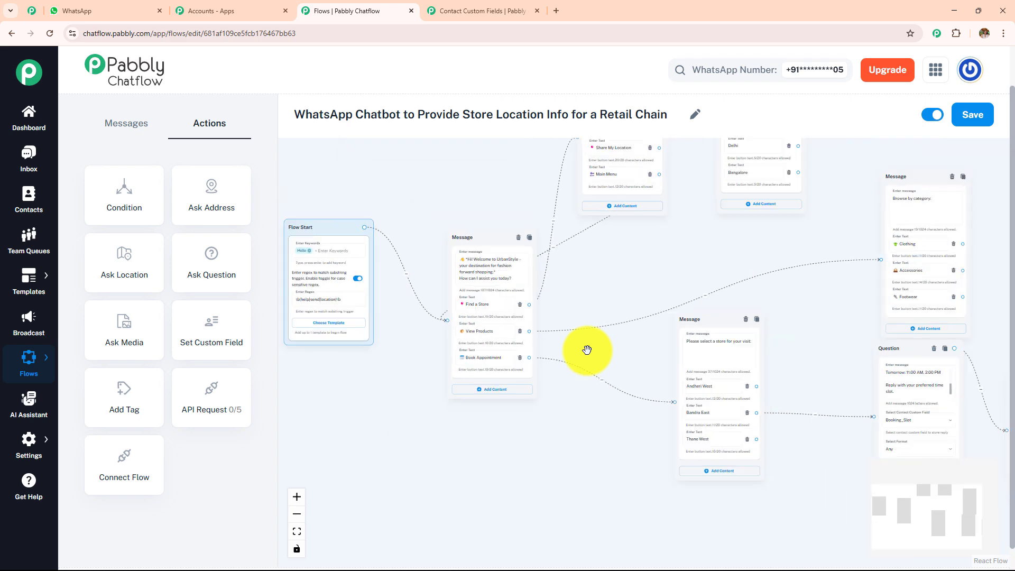
{"action": "left_click_drag", "start_coordinate": [593, 272], "coordinate": [595, 306]}
{"action": "scroll", "coordinate": [595, 306], "scroll_direction": "up", "scroll_amount": 3}
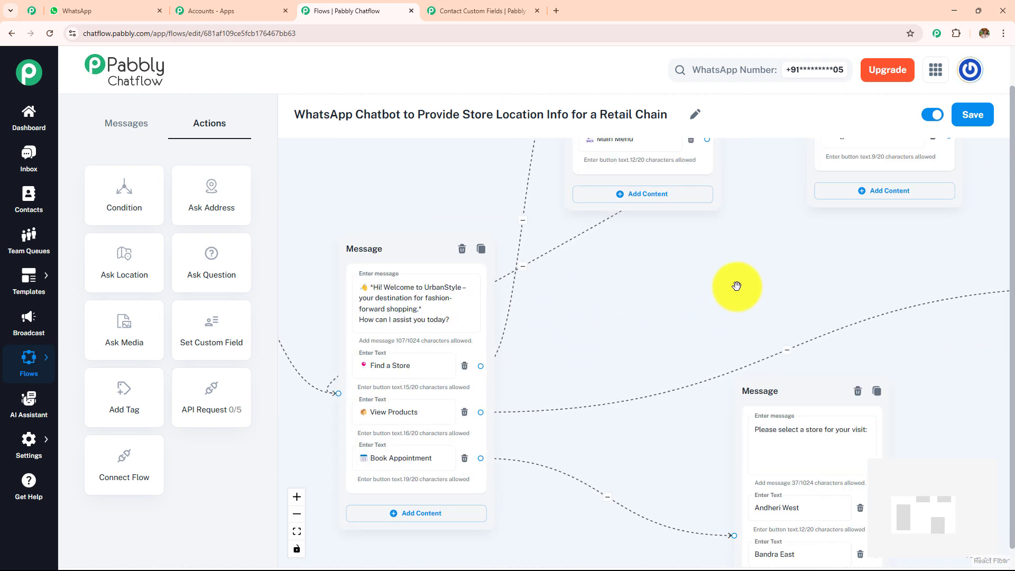
{"action": "left_click_drag", "start_coordinate": [736, 285], "coordinate": [820, 354]}
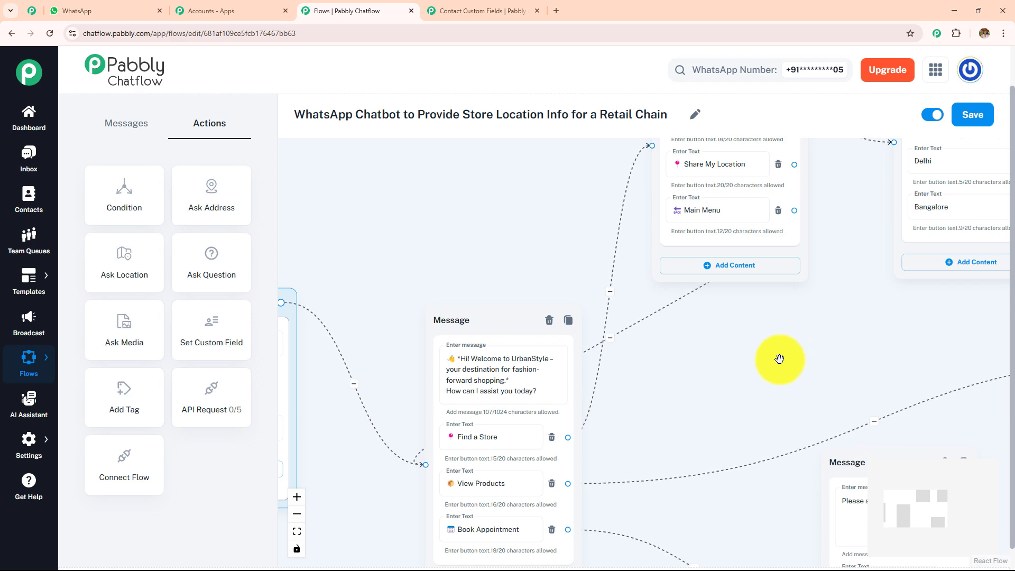
{"action": "left_click_drag", "start_coordinate": [635, 305], "coordinate": [911, 327]}
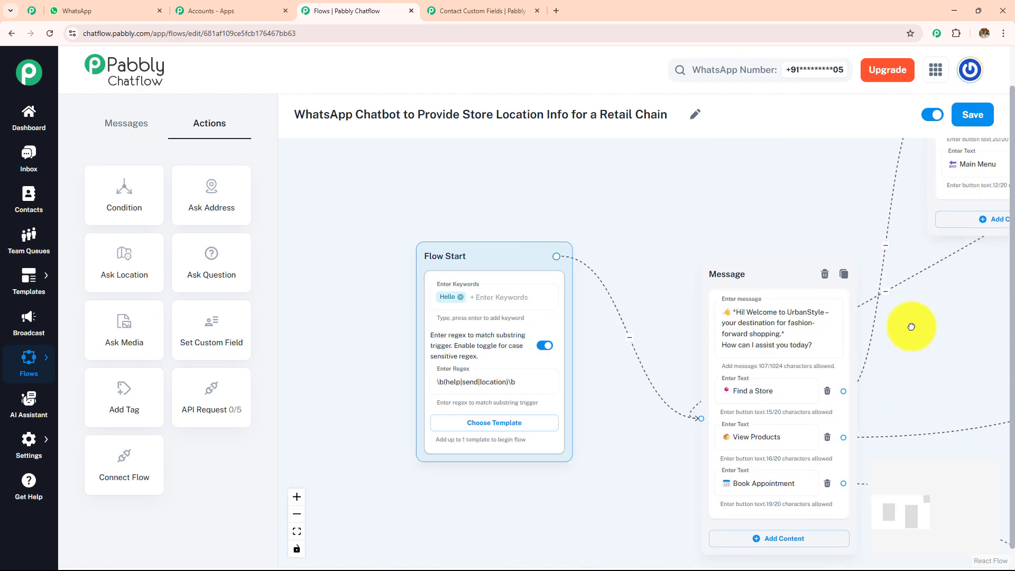
{"action": "scroll", "coordinate": [911, 327], "scroll_direction": "up", "scroll_amount": 3}
{"action": "left_click_drag", "start_coordinate": [515, 268], "coordinate": [632, 281]}
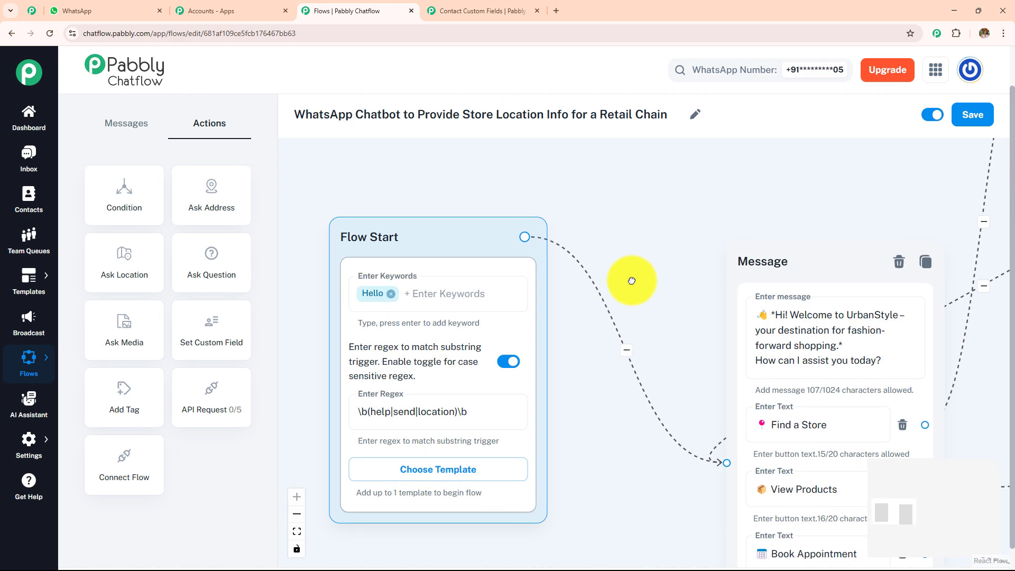
{"action": "scroll", "coordinate": [566, 356], "scroll_direction": "up", "scroll_amount": 3}
{"action": "scroll", "coordinate": [680, 267], "scroll_direction": "right", "scroll_amount": 4}
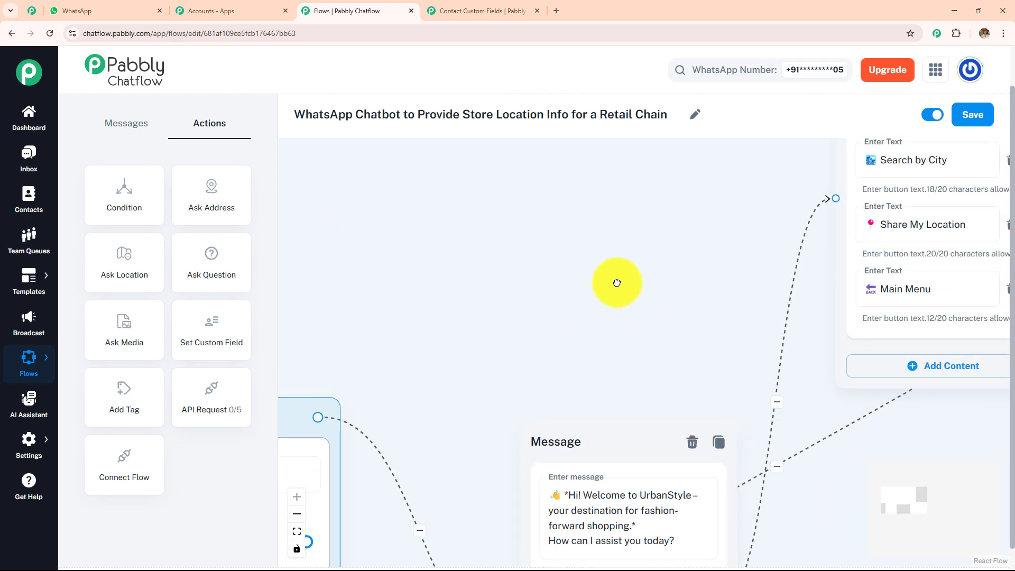
{"action": "scroll", "coordinate": [415, 320], "scroll_direction": "right", "scroll_amount": 6}
{"action": "scroll", "coordinate": [503, 396], "scroll_direction": "right", "scroll_amount": 6}
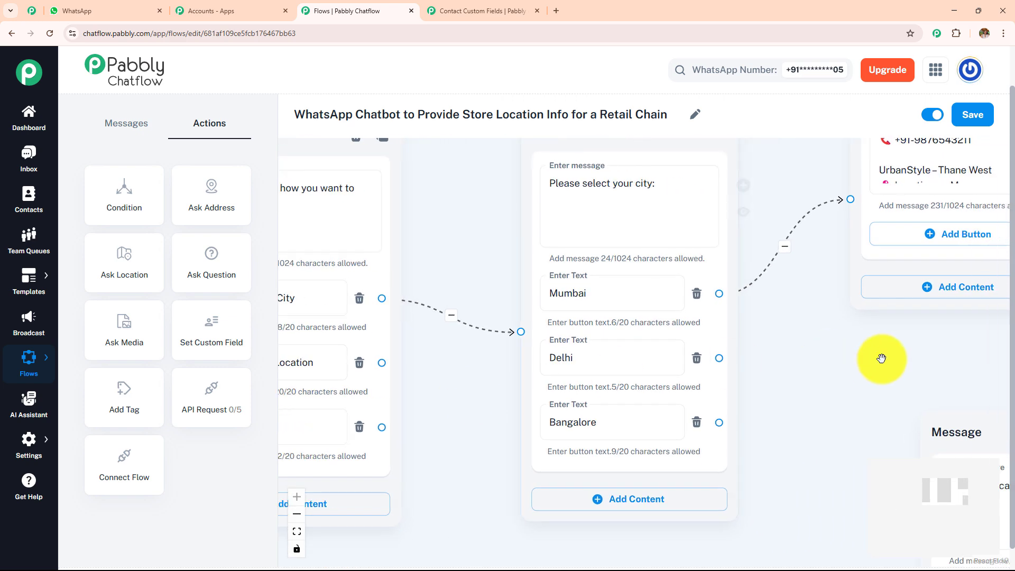
{"action": "left_click_drag", "start_coordinate": [881, 358], "coordinate": [646, 448]}
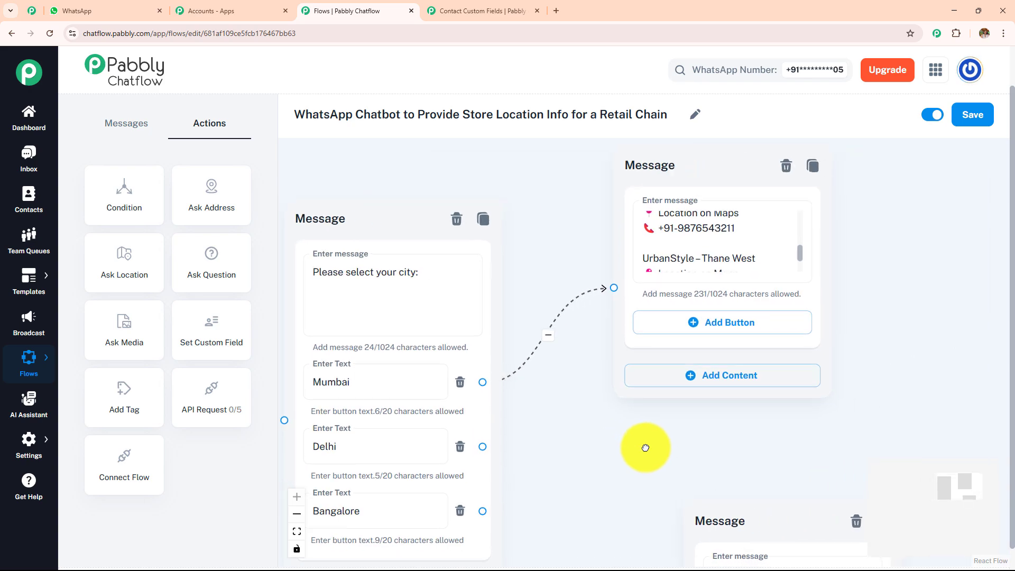